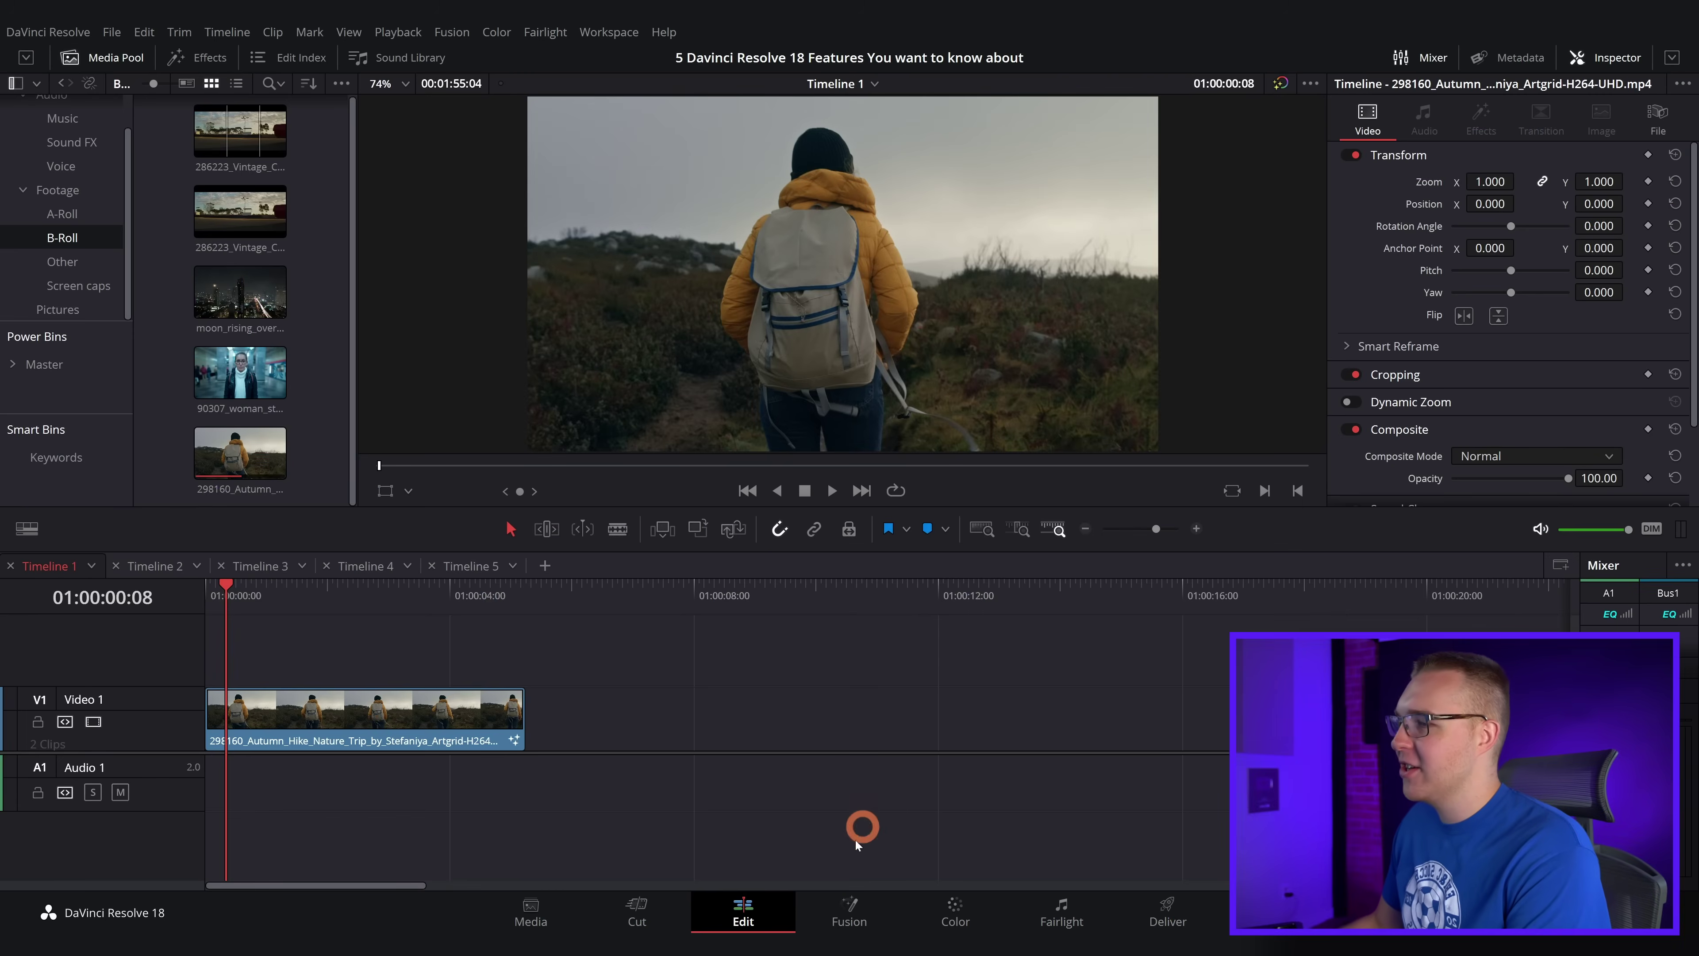
# Open the hiker clip on the Fusion page, centre its MediaIn1–MediaOut1 nodes, and zoom the viewer back to fit
pyautogui.click(854, 910)
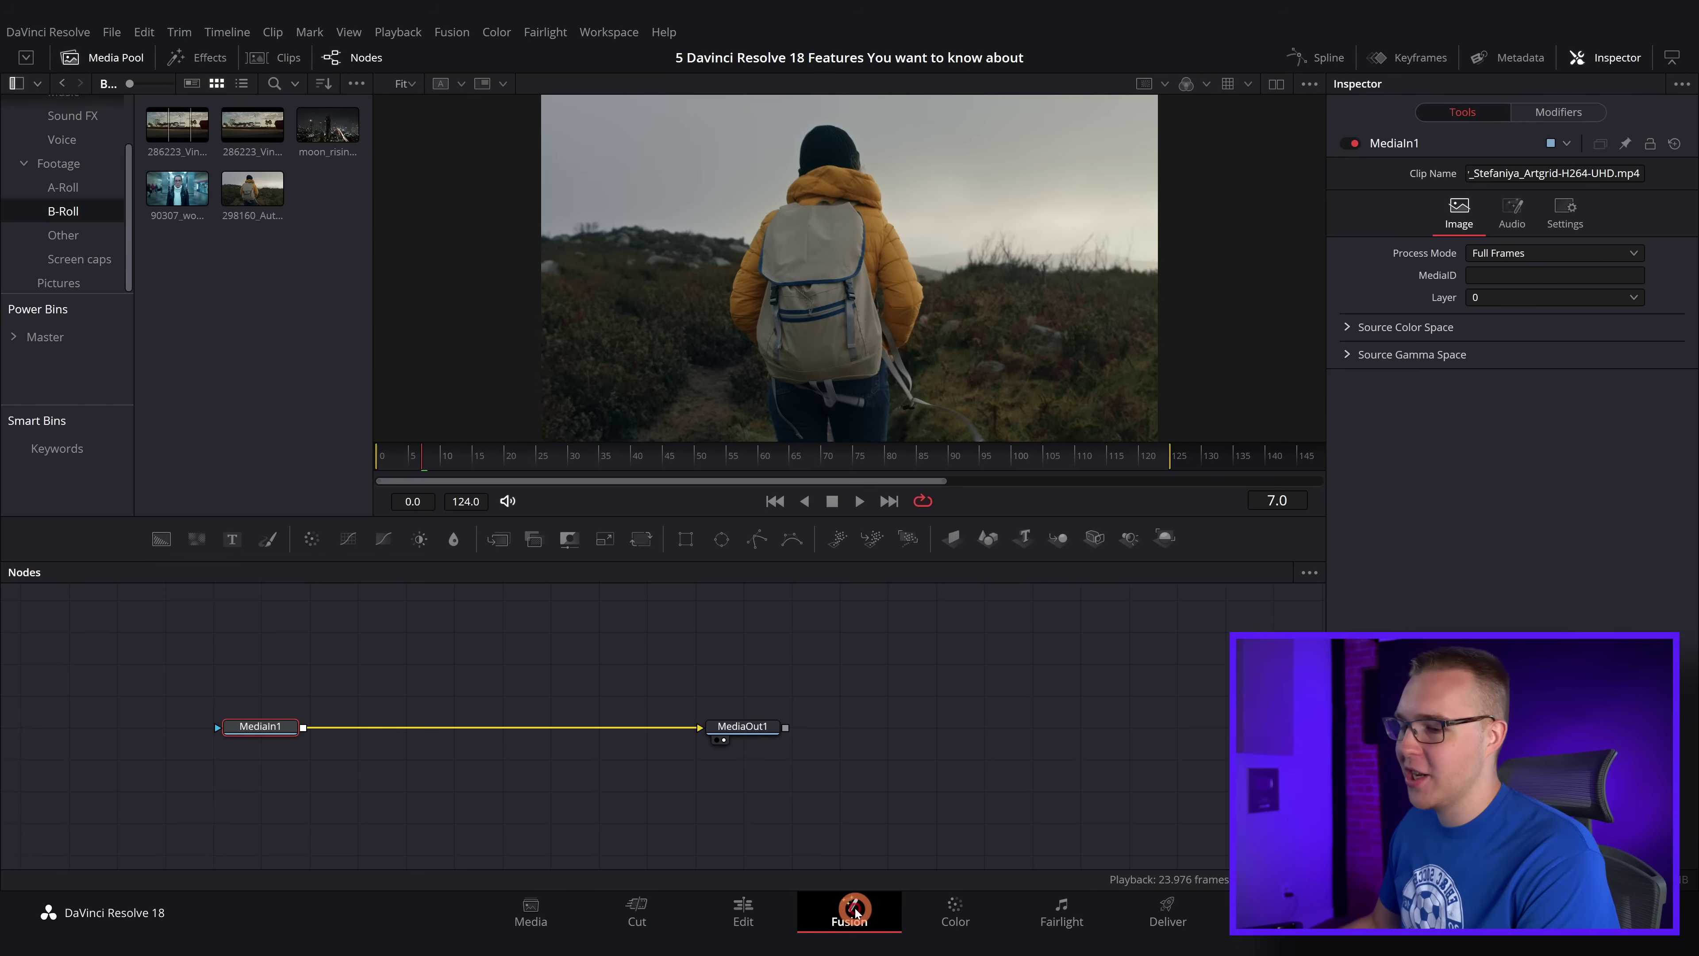
pyautogui.moveTo(564, 653); pyautogui.dragTo(767, 643)
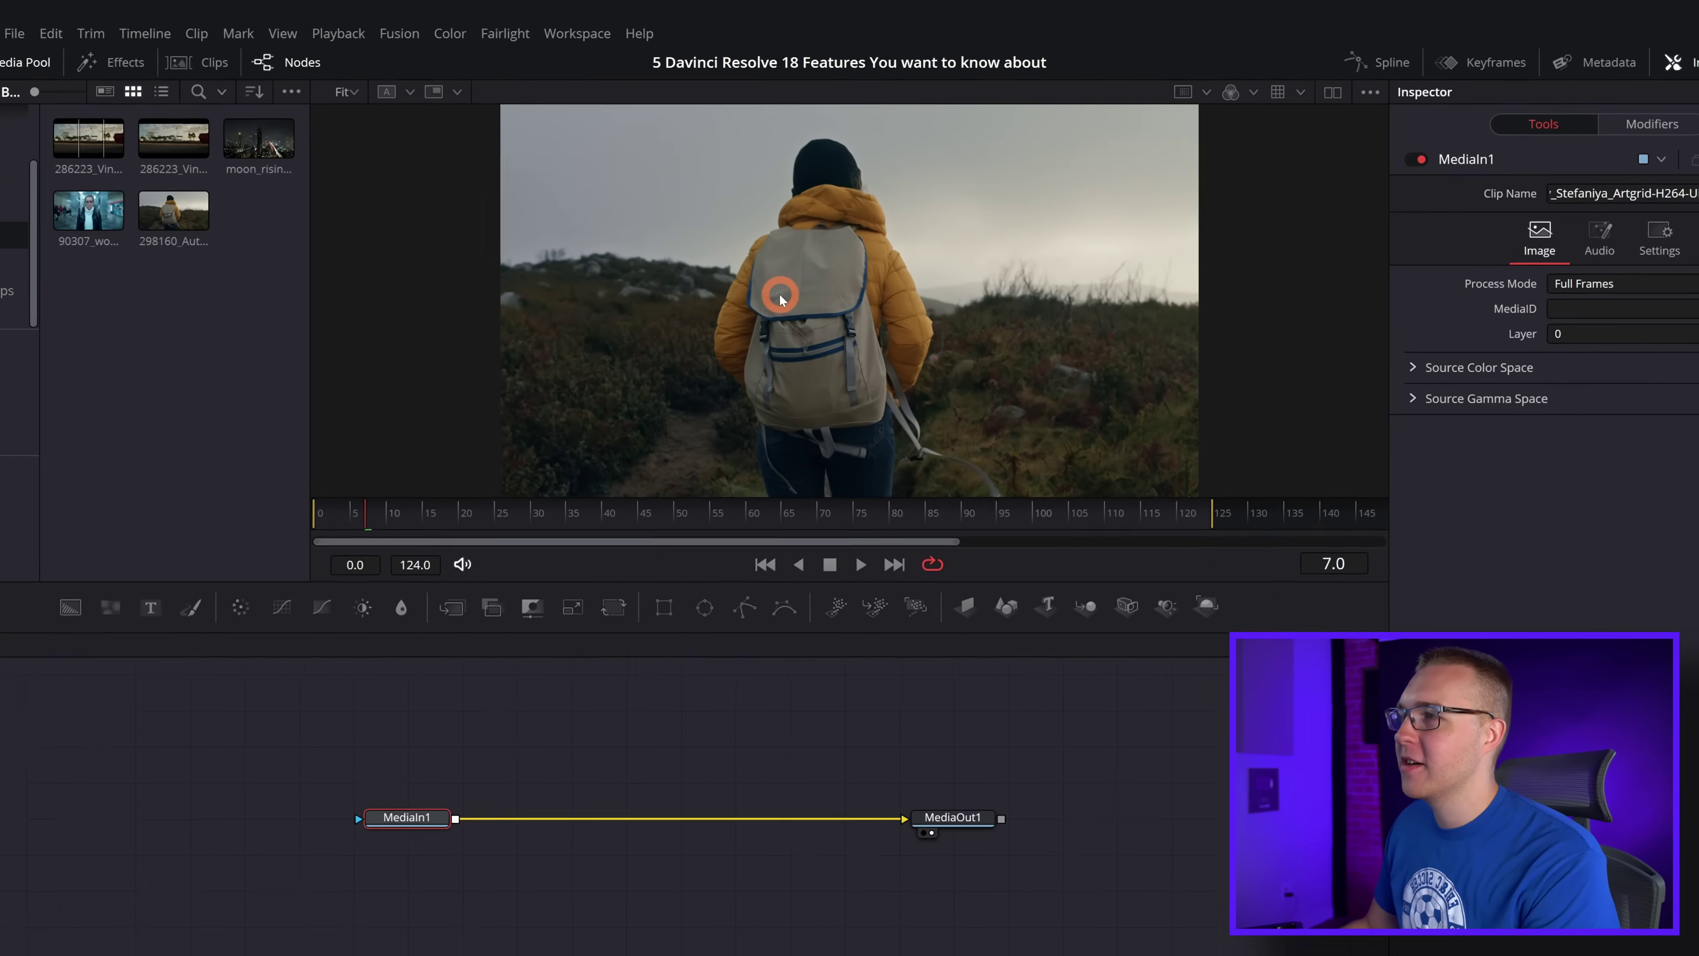
pyautogui.scroll(5, 811, 267)
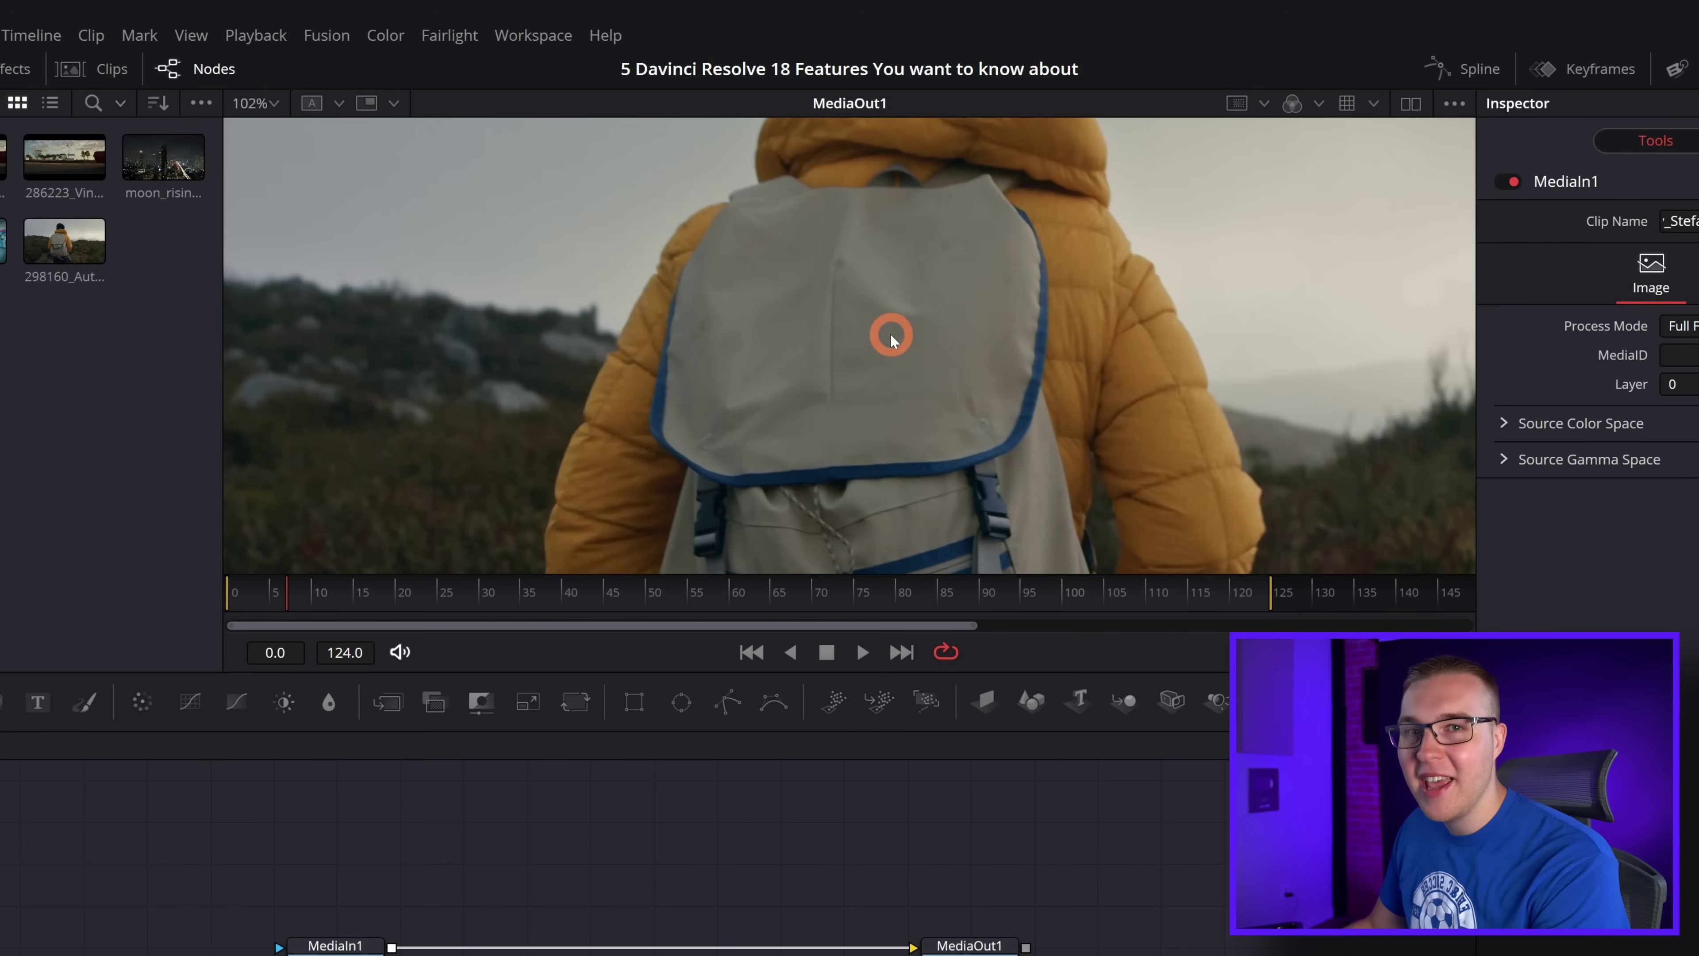
pyautogui.scroll(-5, 891, 339)
pyautogui.scroll(-2, 887, 351)
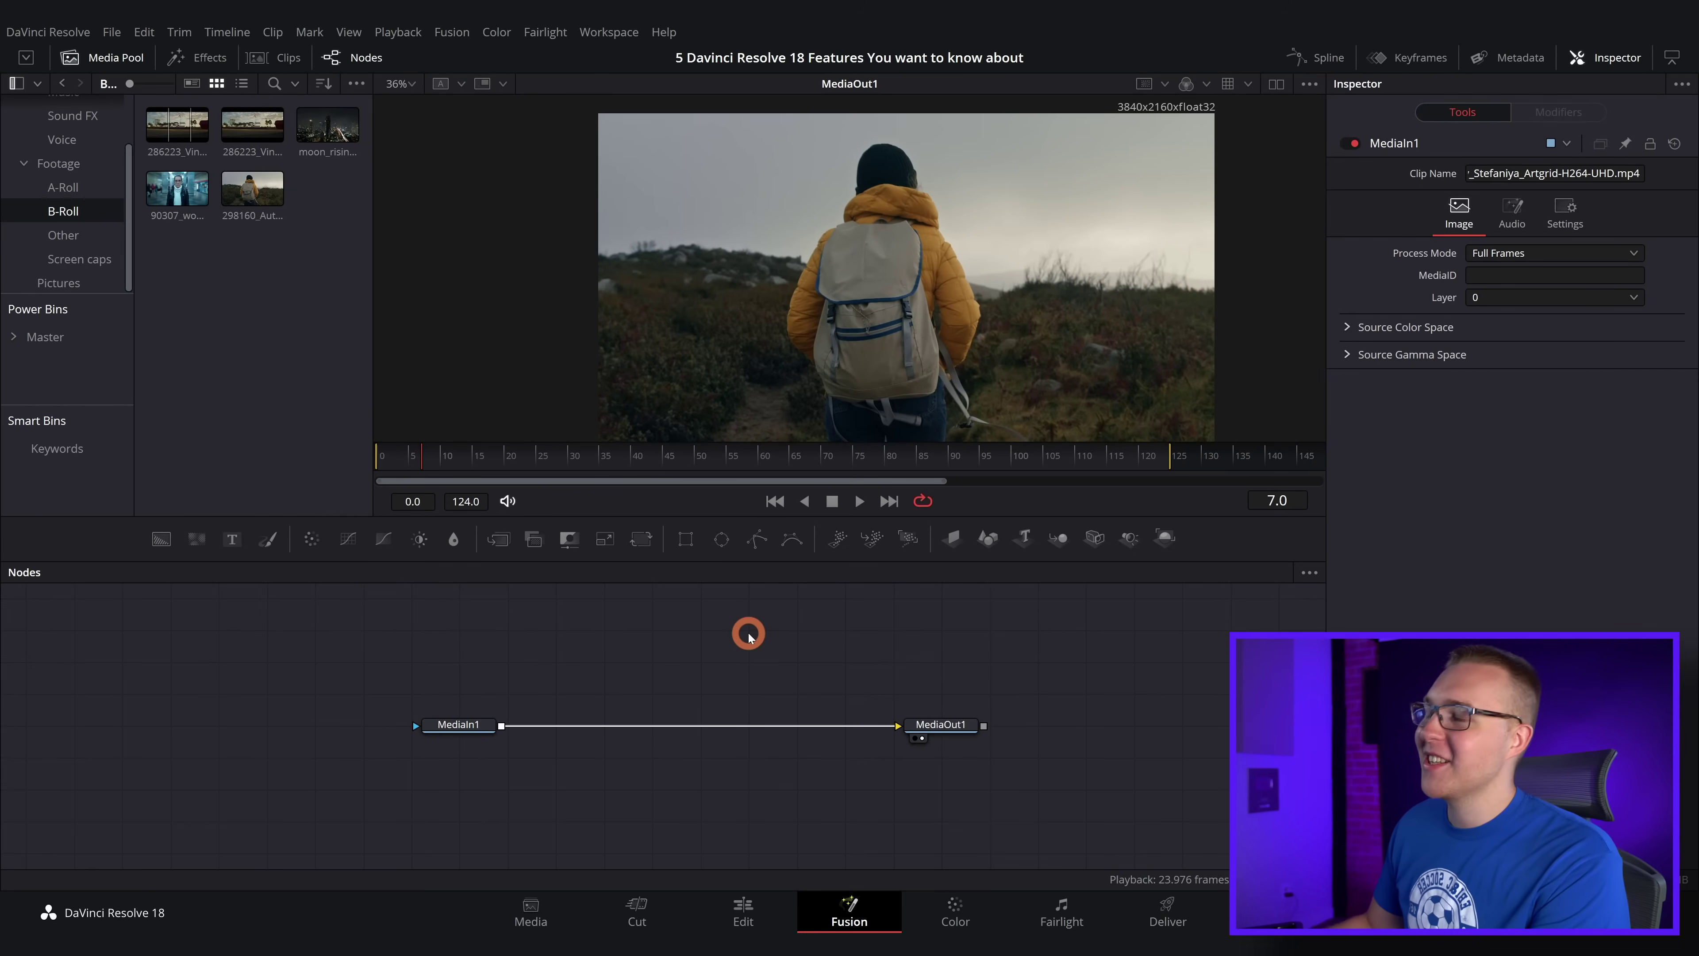
pyautogui.hotkey('shift', 'space')
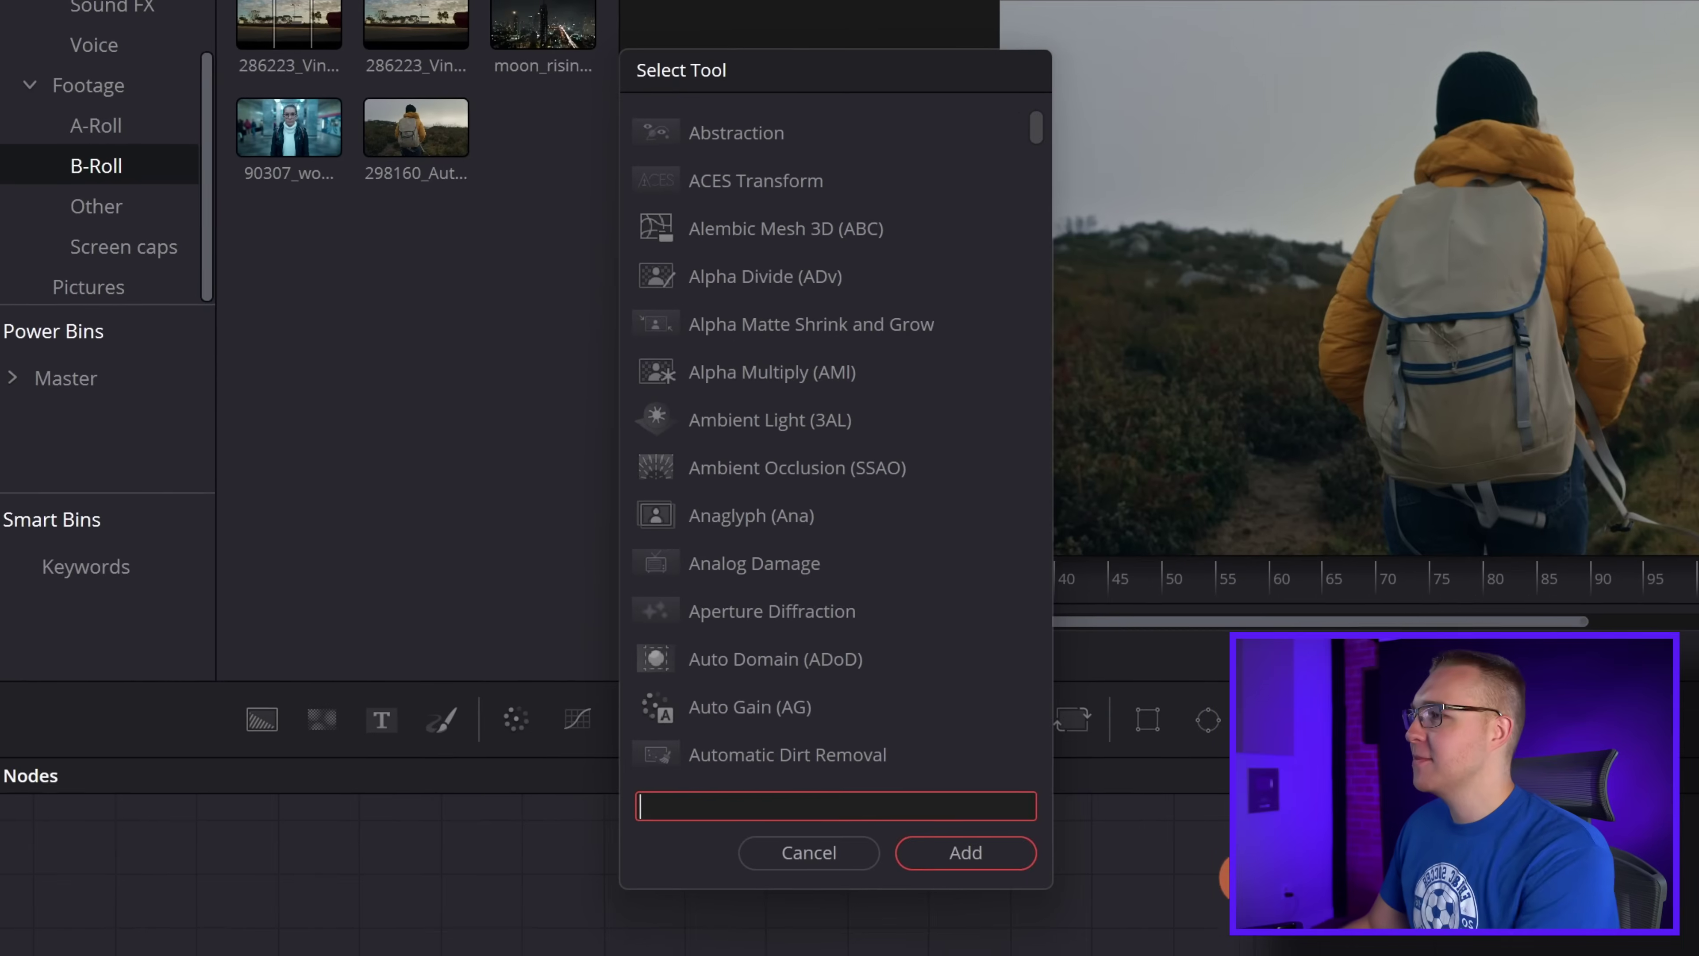
# Add a Color Curves node between MediaIn1 and MediaOut1
pyautogui.write('color')
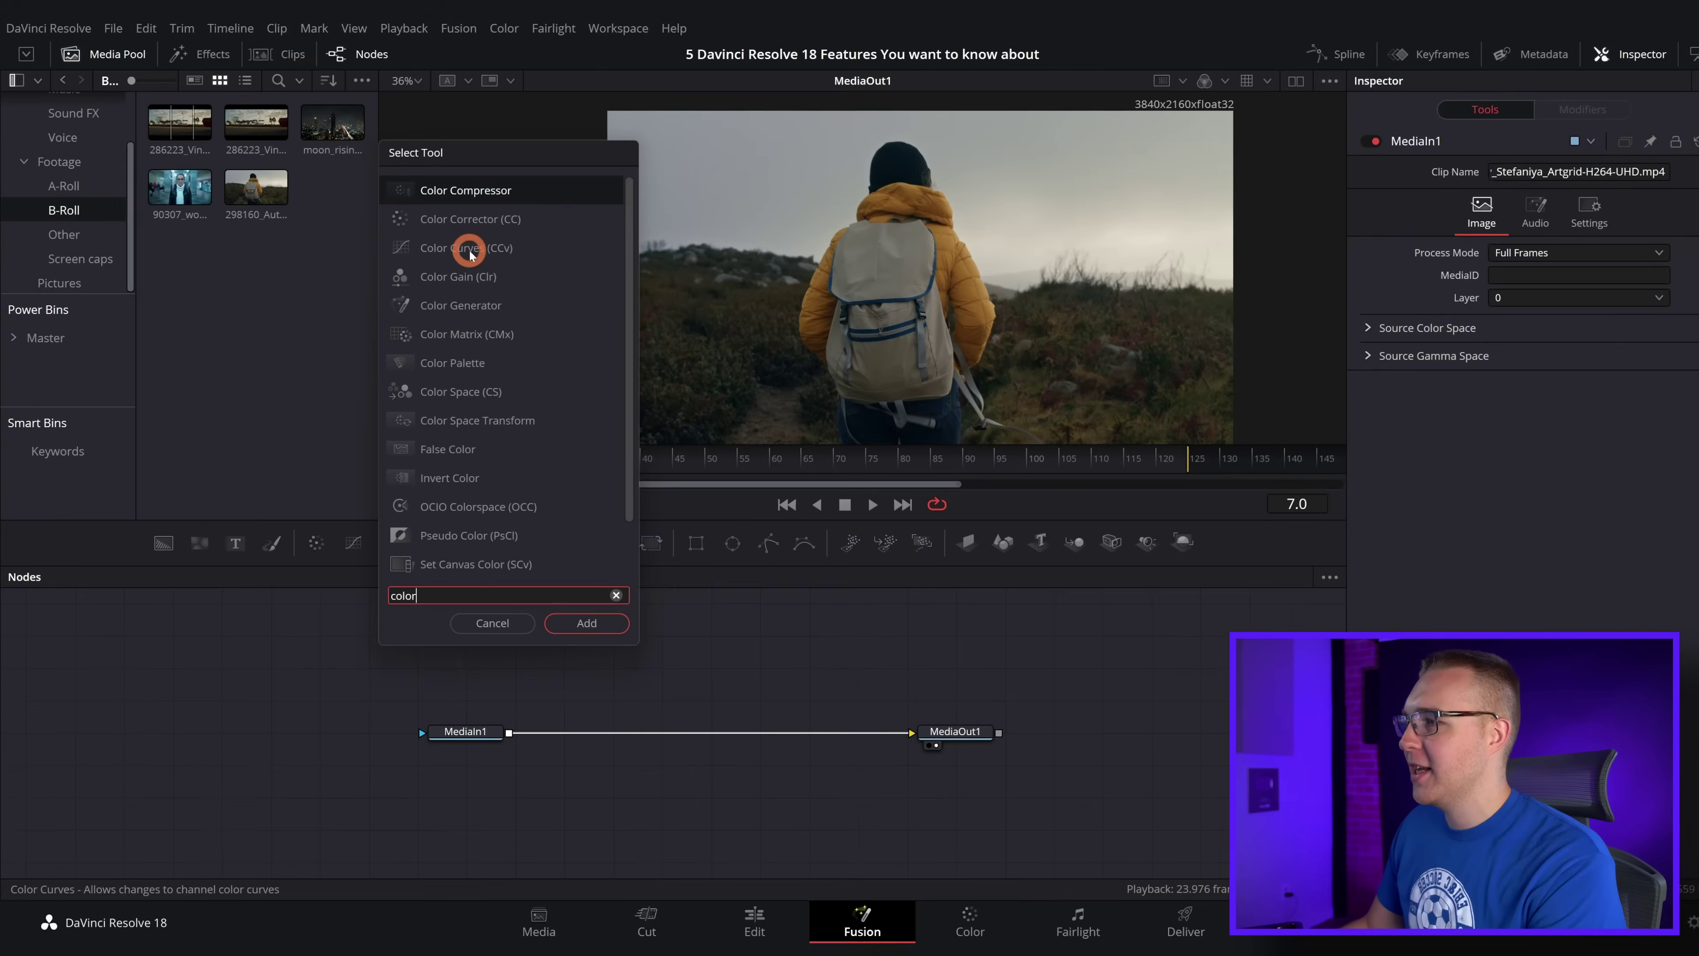
pyautogui.click(470, 254)
pyautogui.click(590, 623)
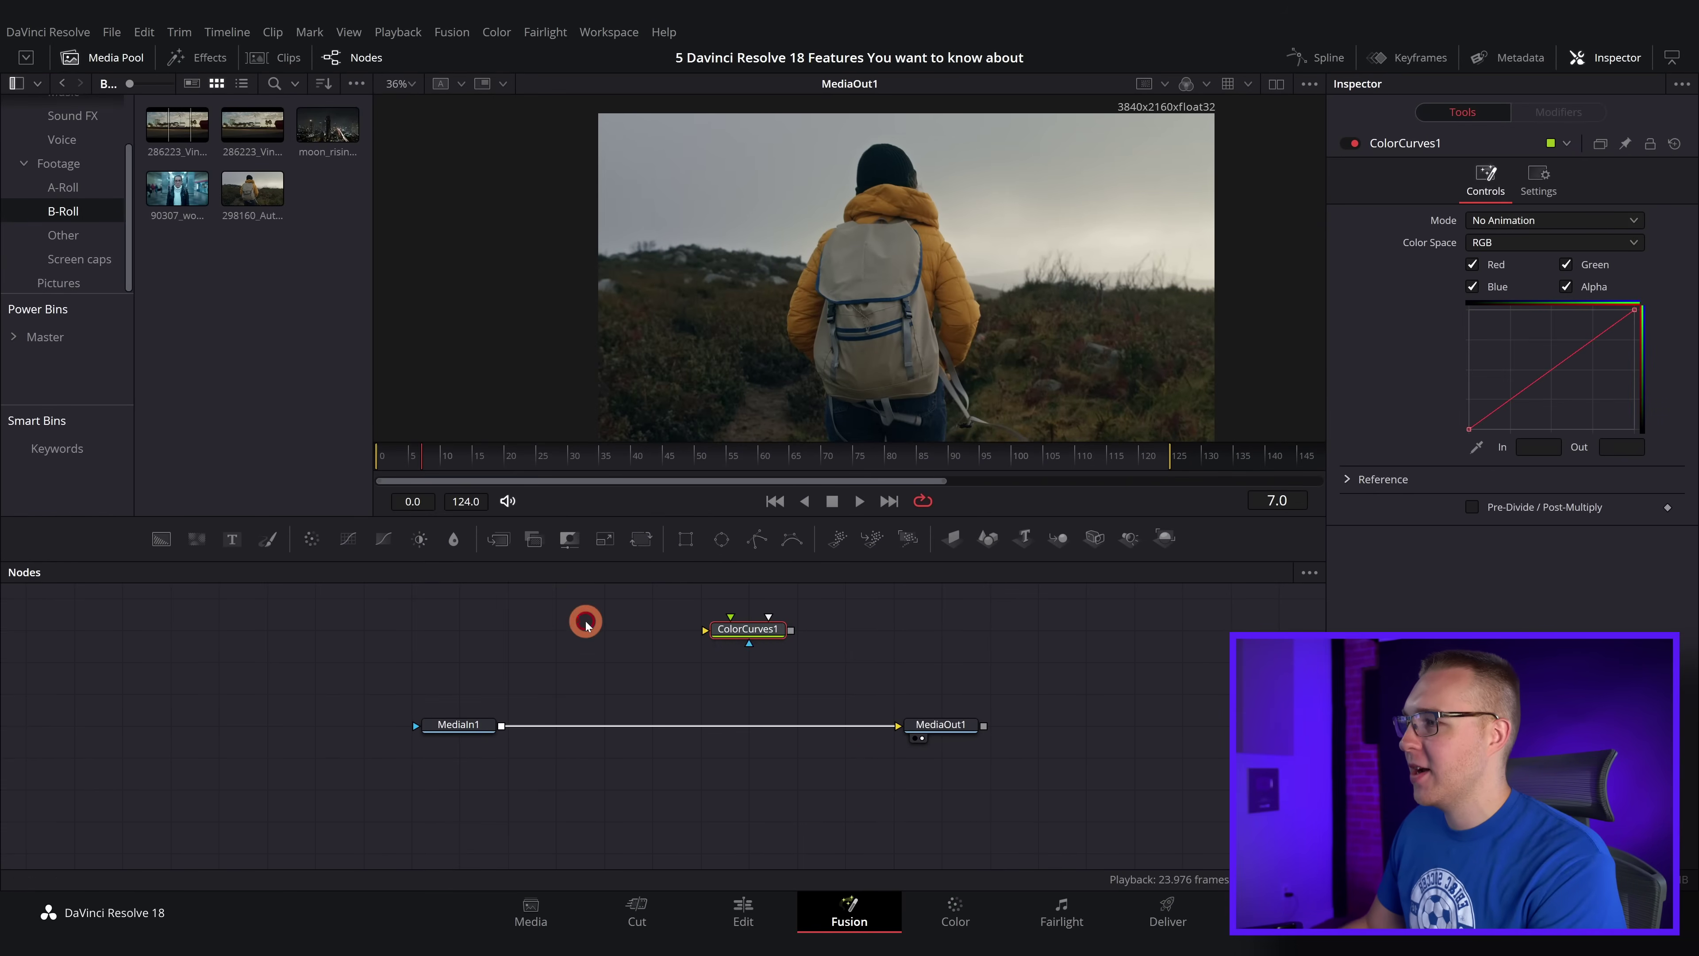
# Drag the black and white curve points for a blown-out, high-contrast look, and compare it with the original
pyautogui.moveTo(1459, 435); pyautogui.dragTo(1483, 432)
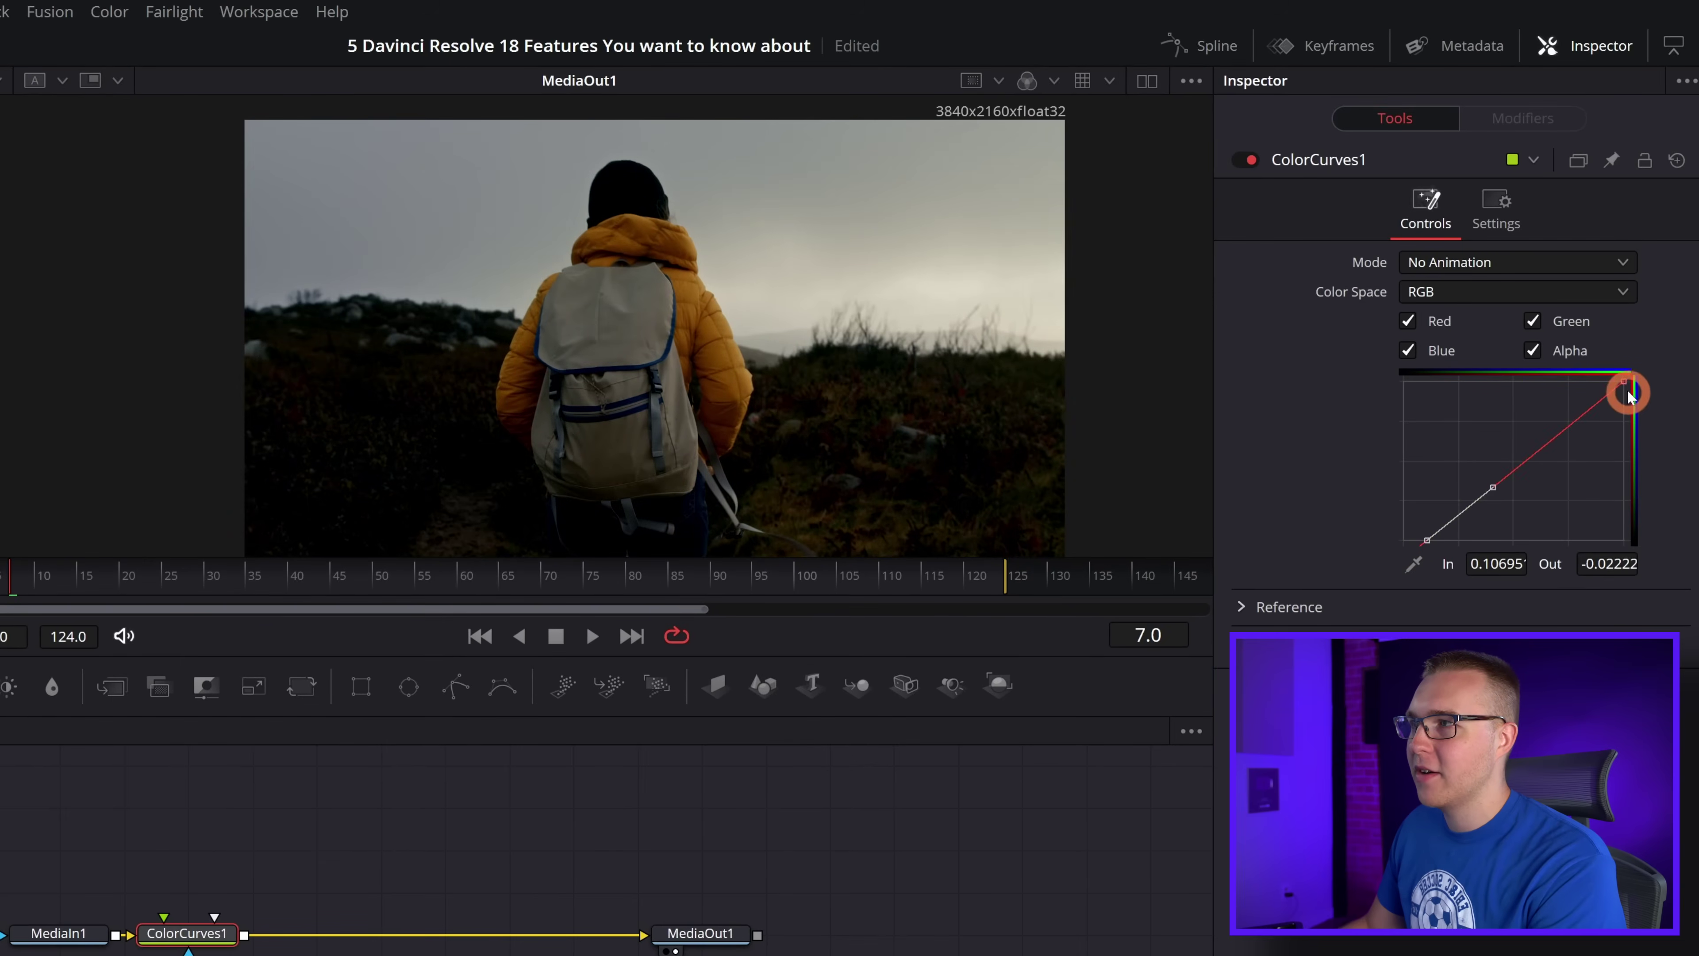
pyautogui.moveTo(1617, 382); pyautogui.dragTo(1573, 391)
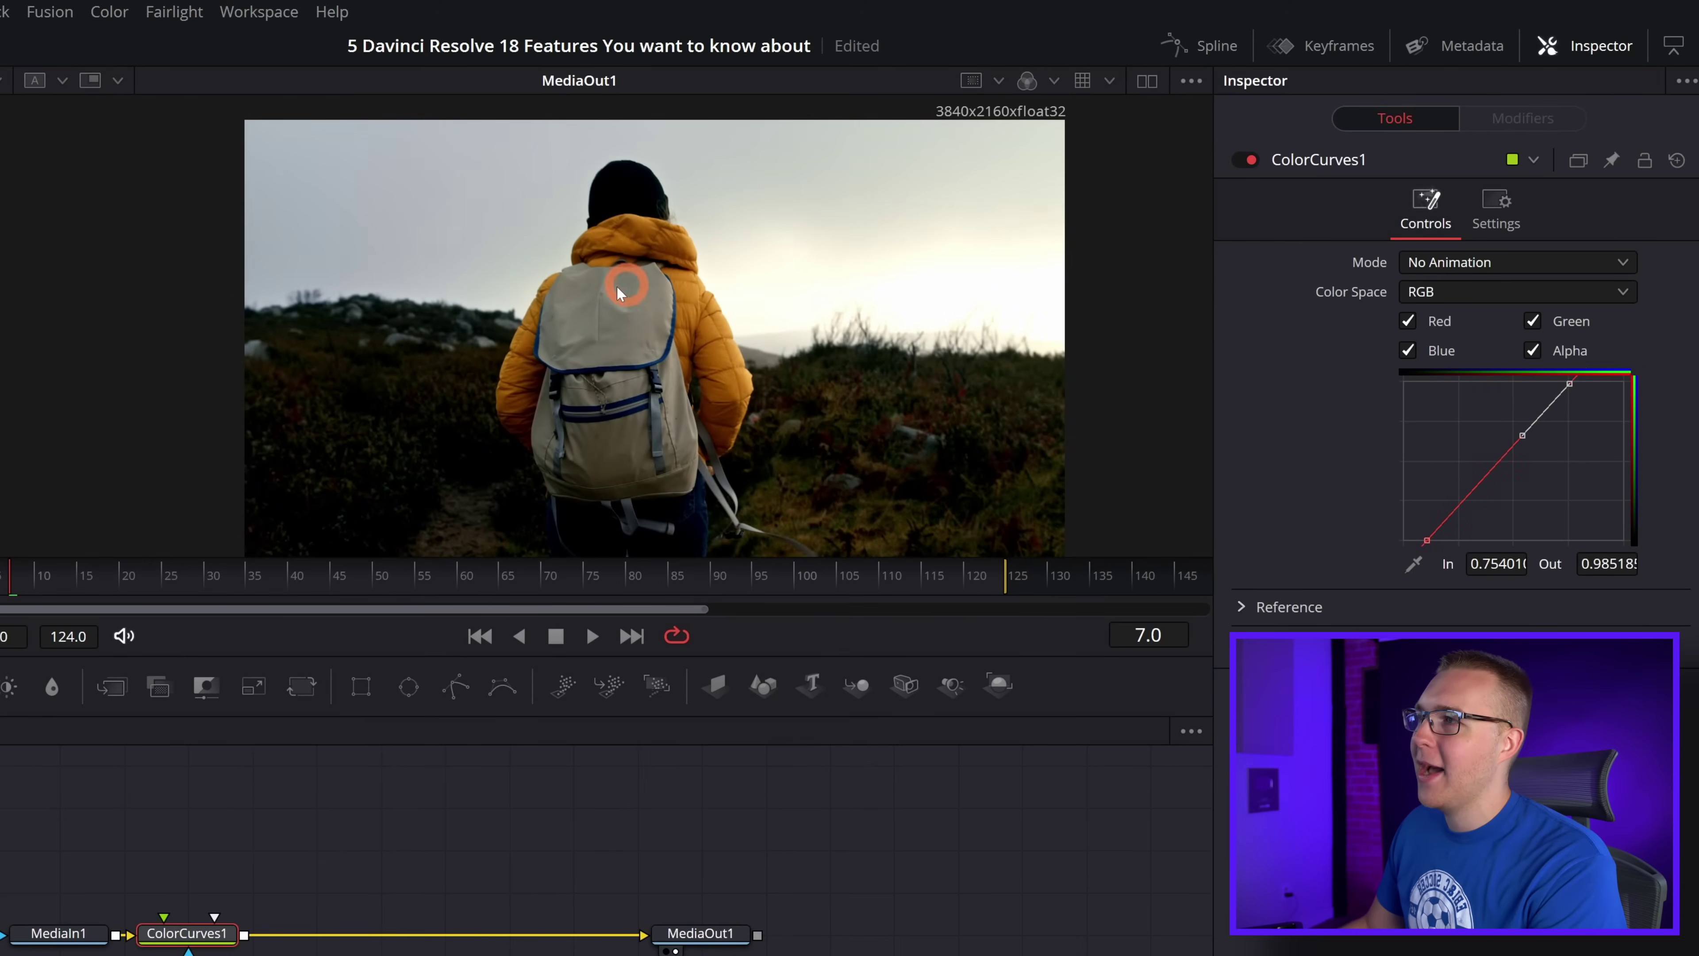
pyautogui.moveTo(1428, 541); pyautogui.dragTo(1448, 543)
pyautogui.moveTo(1569, 385); pyautogui.dragTo(1519, 380)
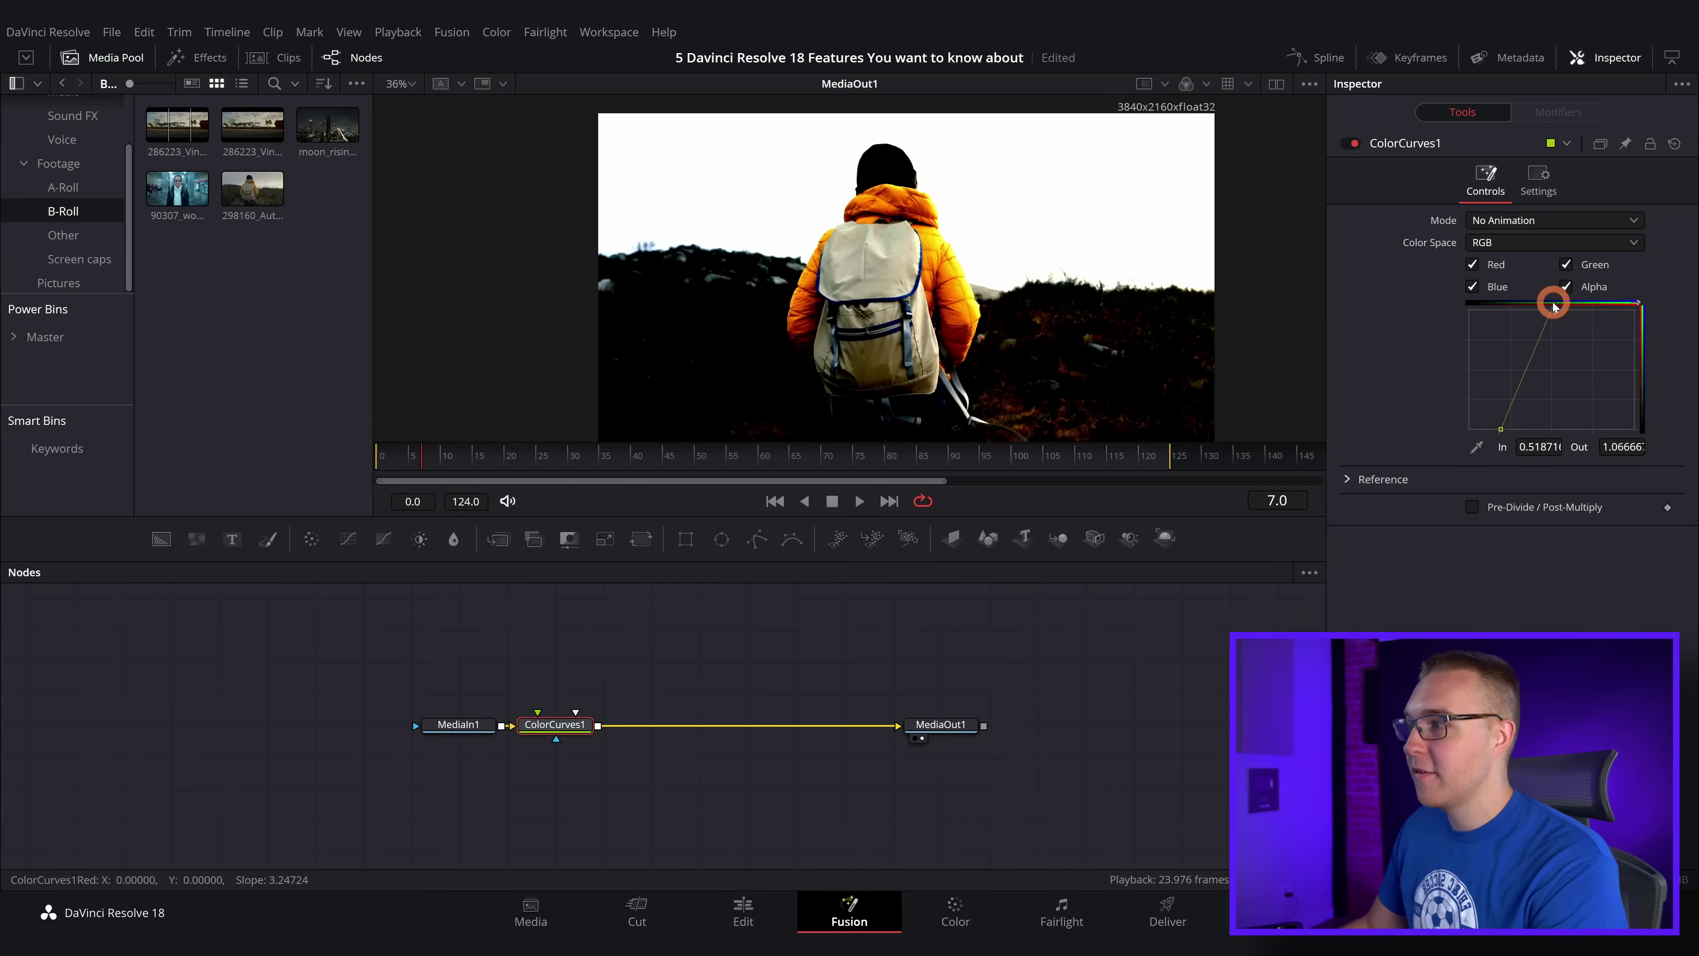
pyautogui.click(1354, 143)
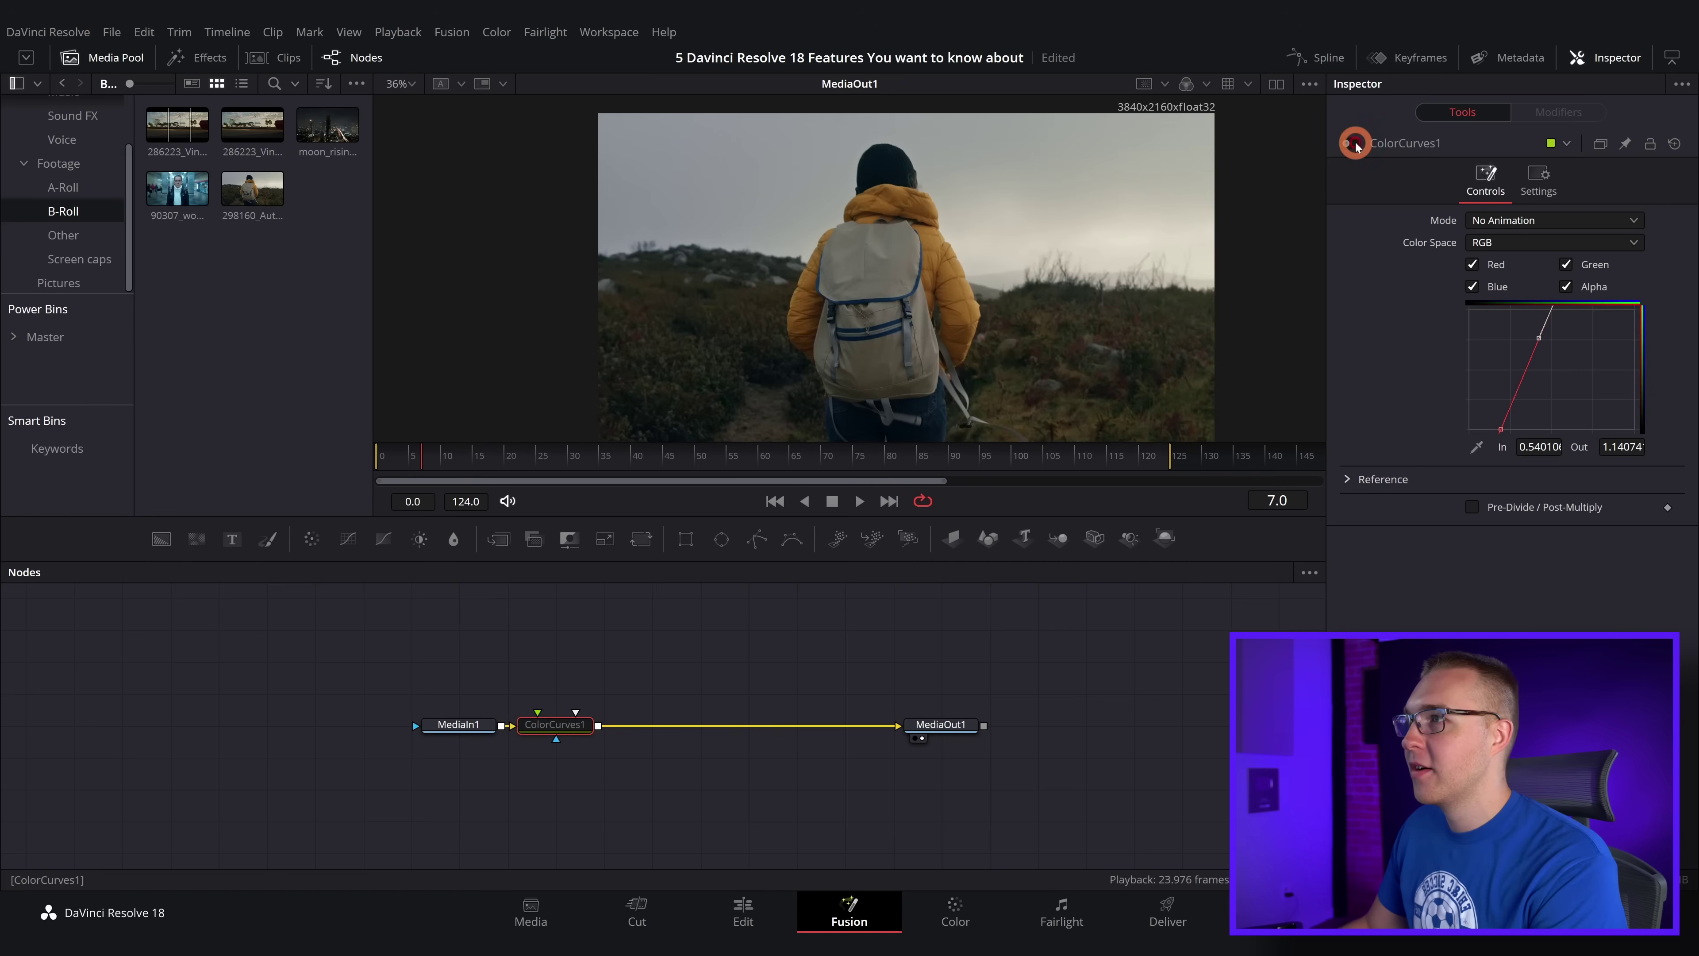
pyautogui.click(1354, 144)
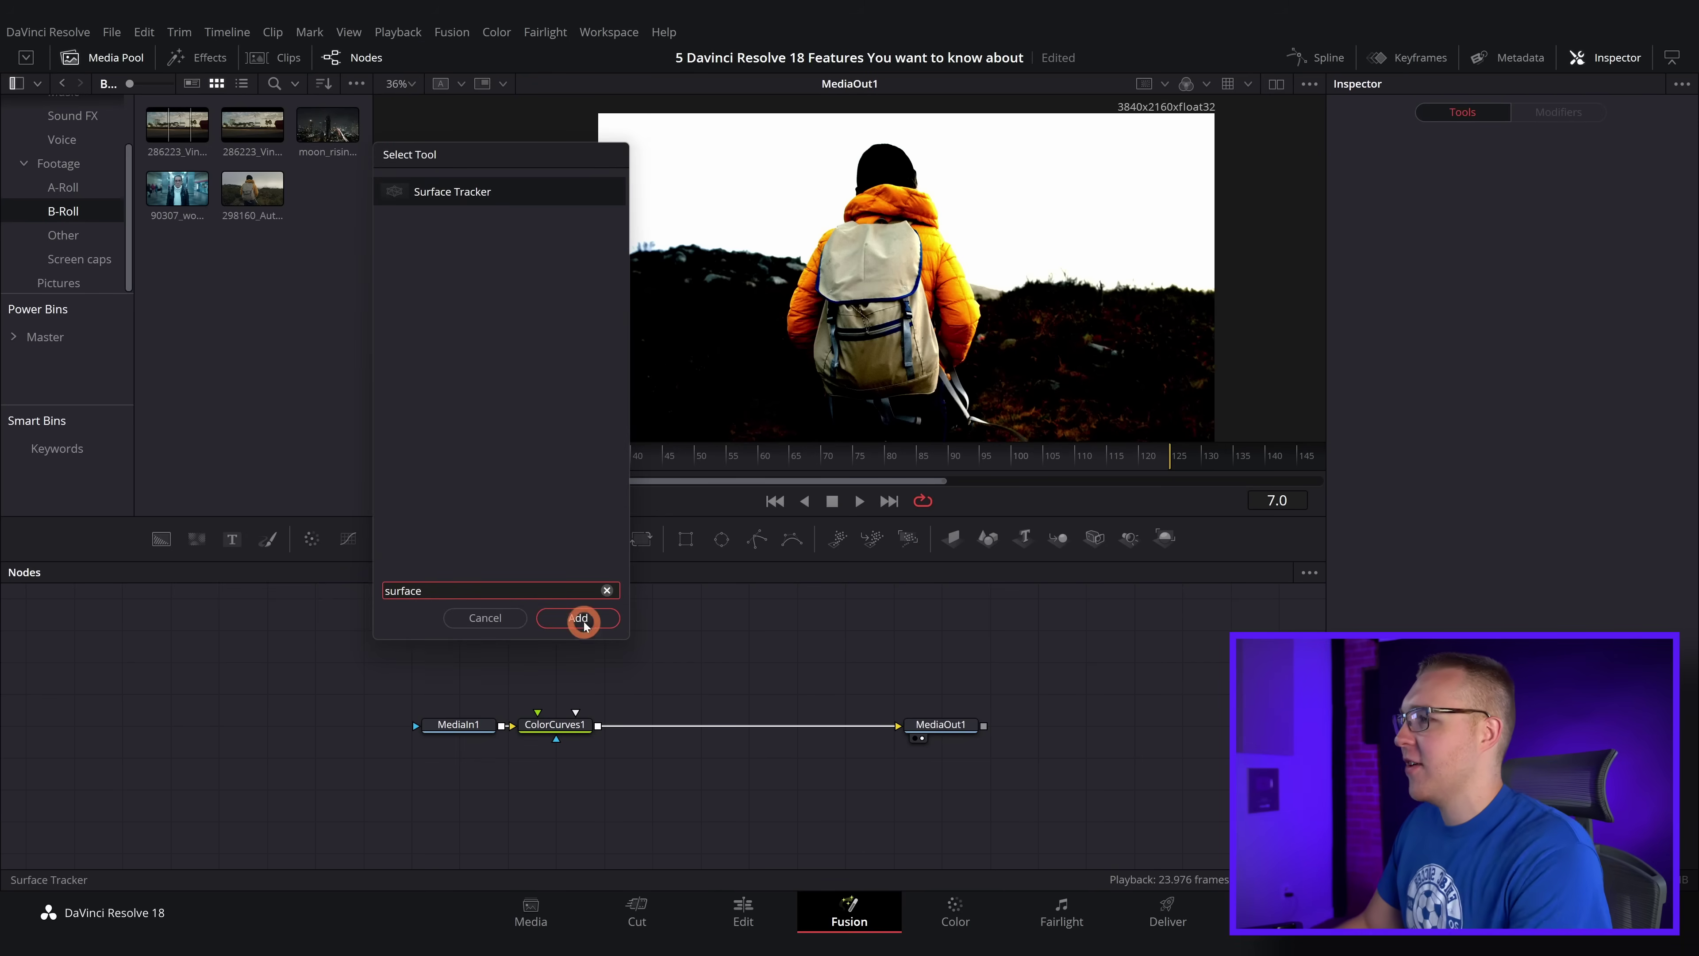
# Add a Surface Tracker after the curves and mesh a three-point boundary around the backpack
pyautogui.click(579, 627)
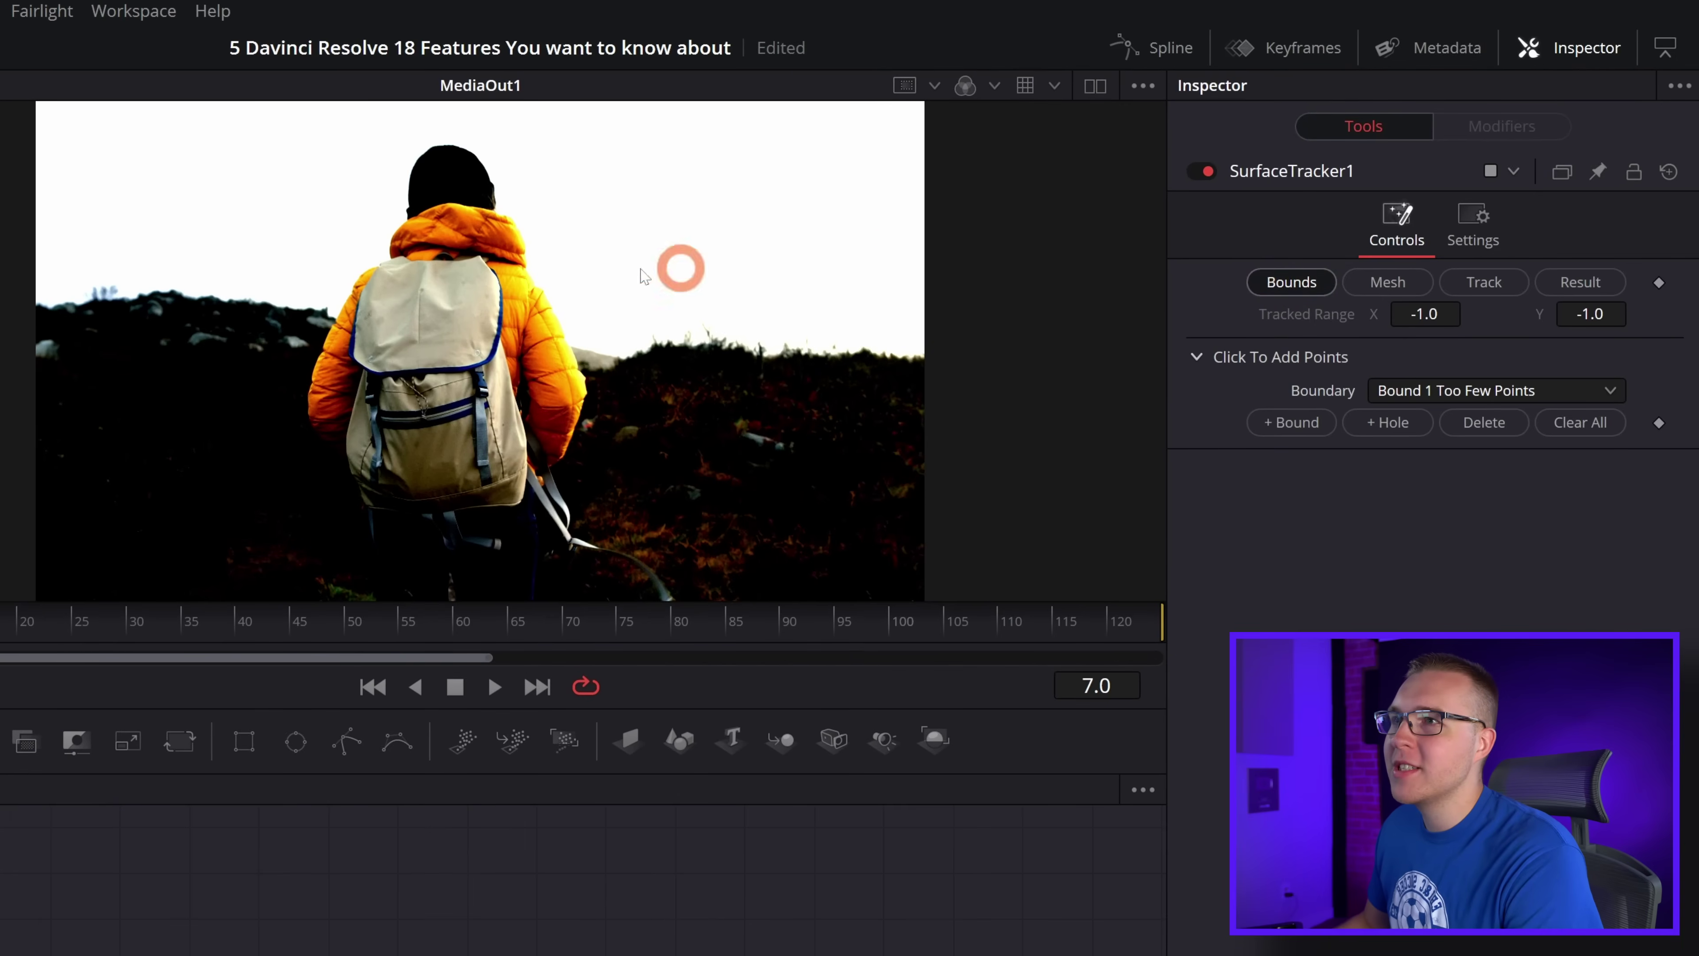
pyautogui.click(385, 283)
pyautogui.click(388, 353)
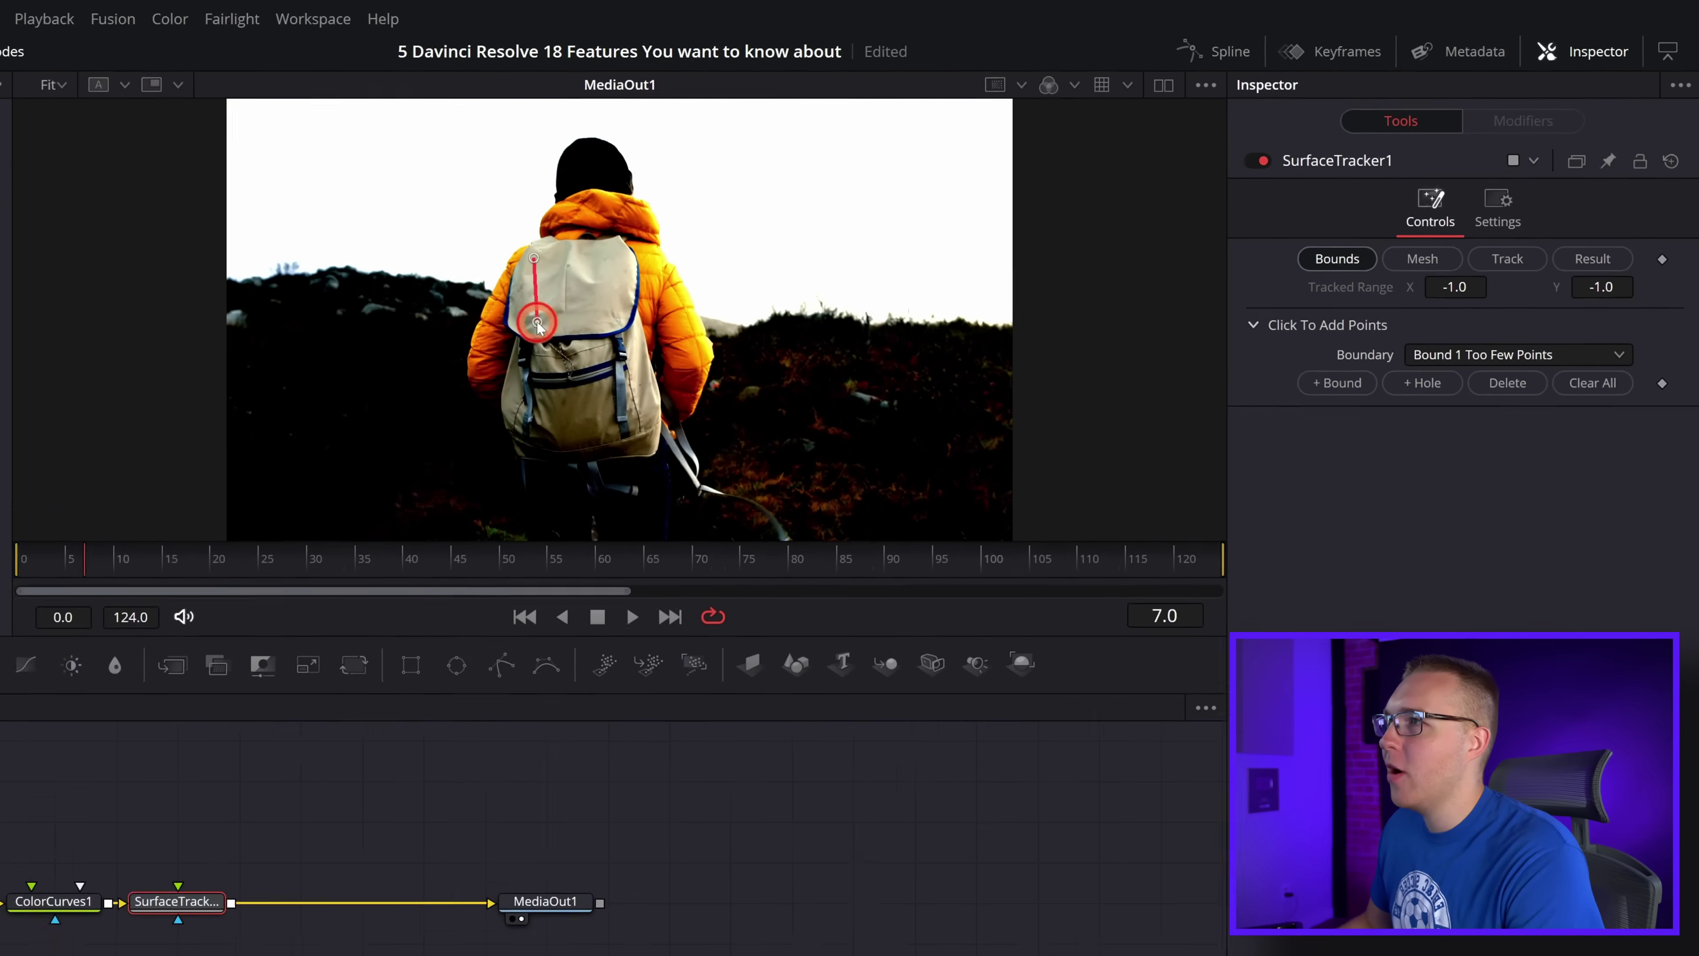
pyautogui.click(469, 343)
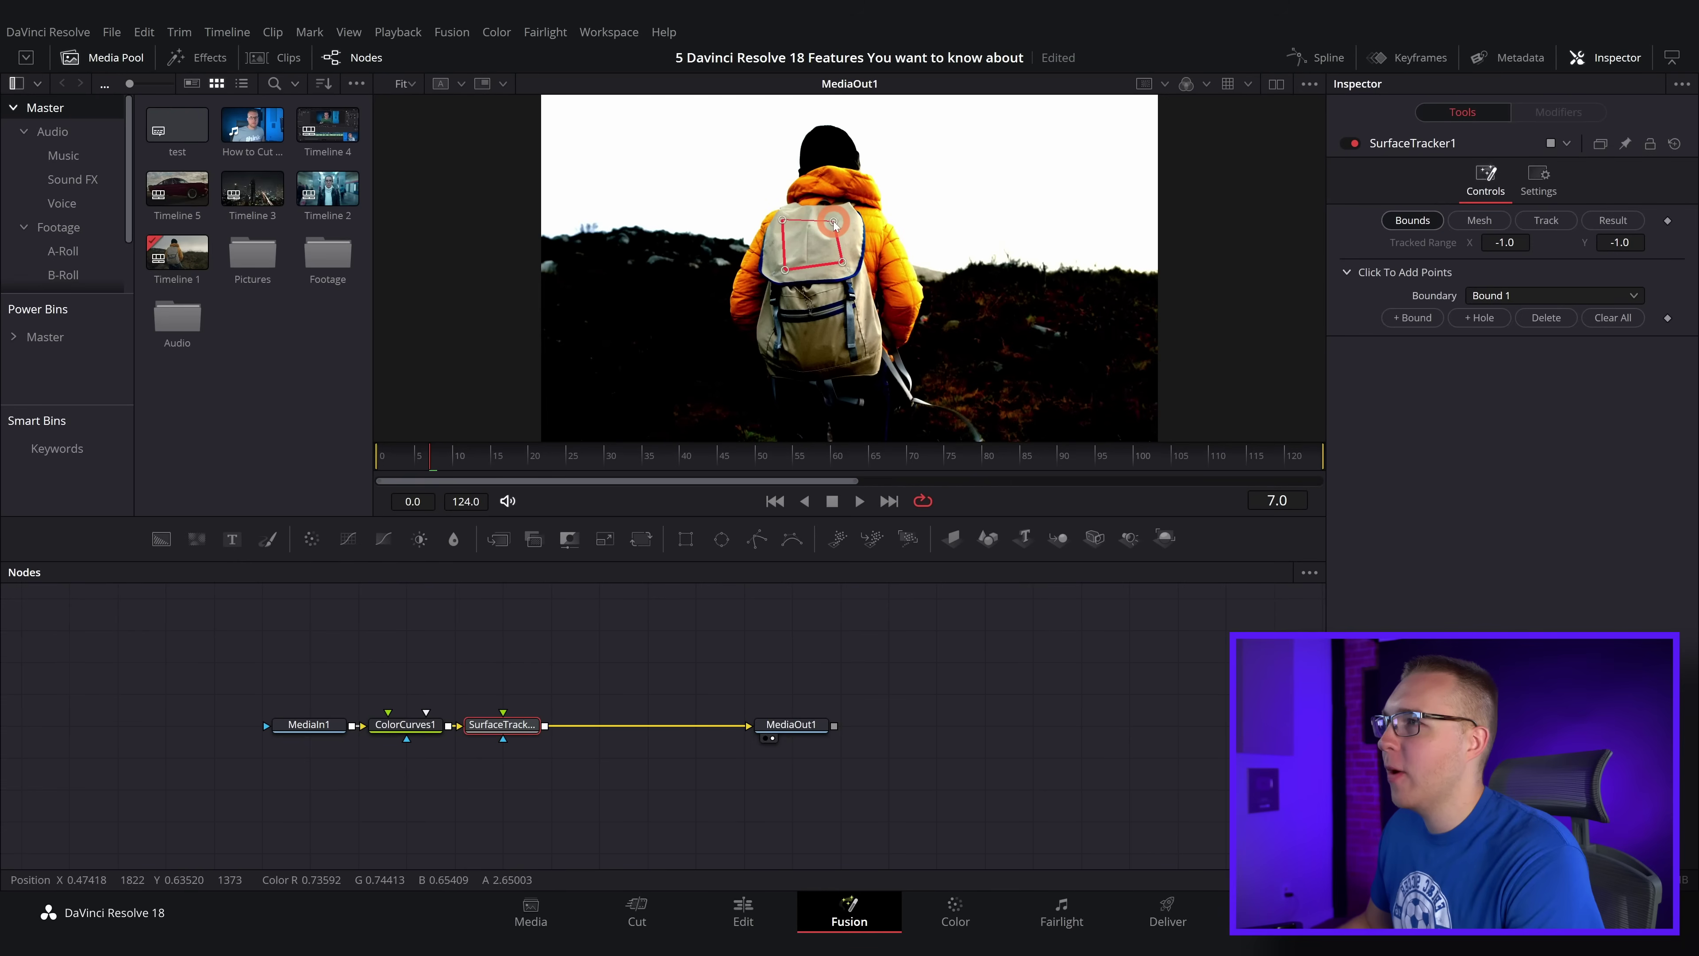
pyautogui.click(1479, 220)
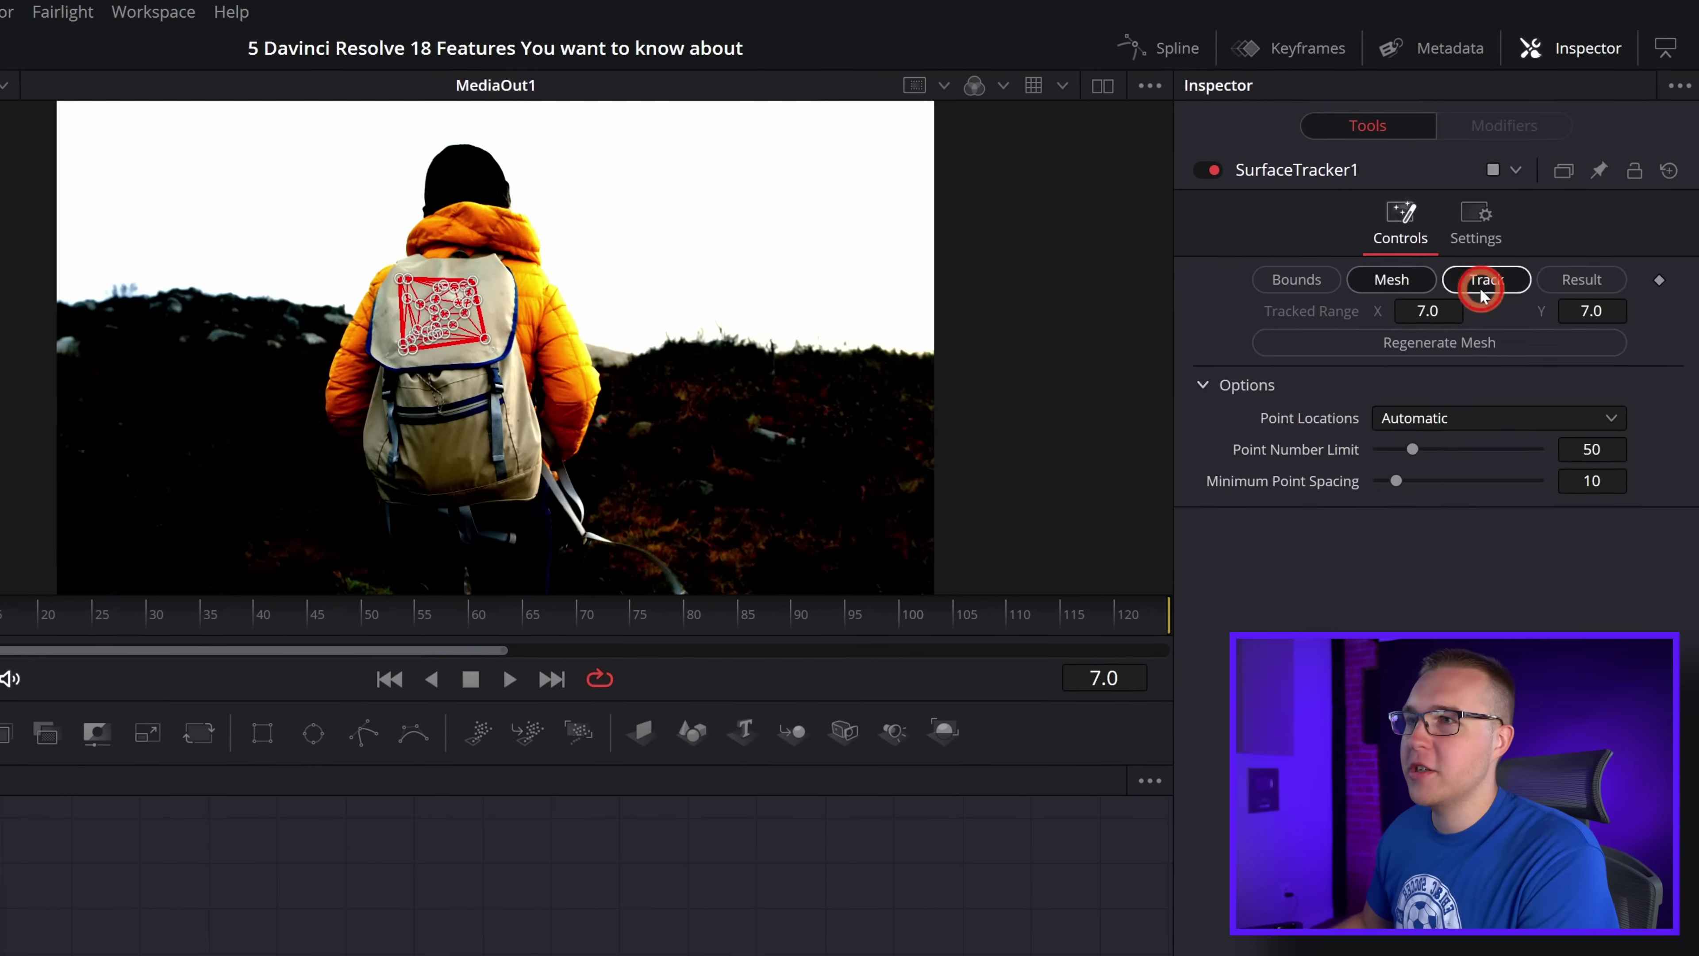
# Raise the tracker's Motion Range to 0.205 and track the backpack forward then in reverse
pyautogui.click(1542, 226)
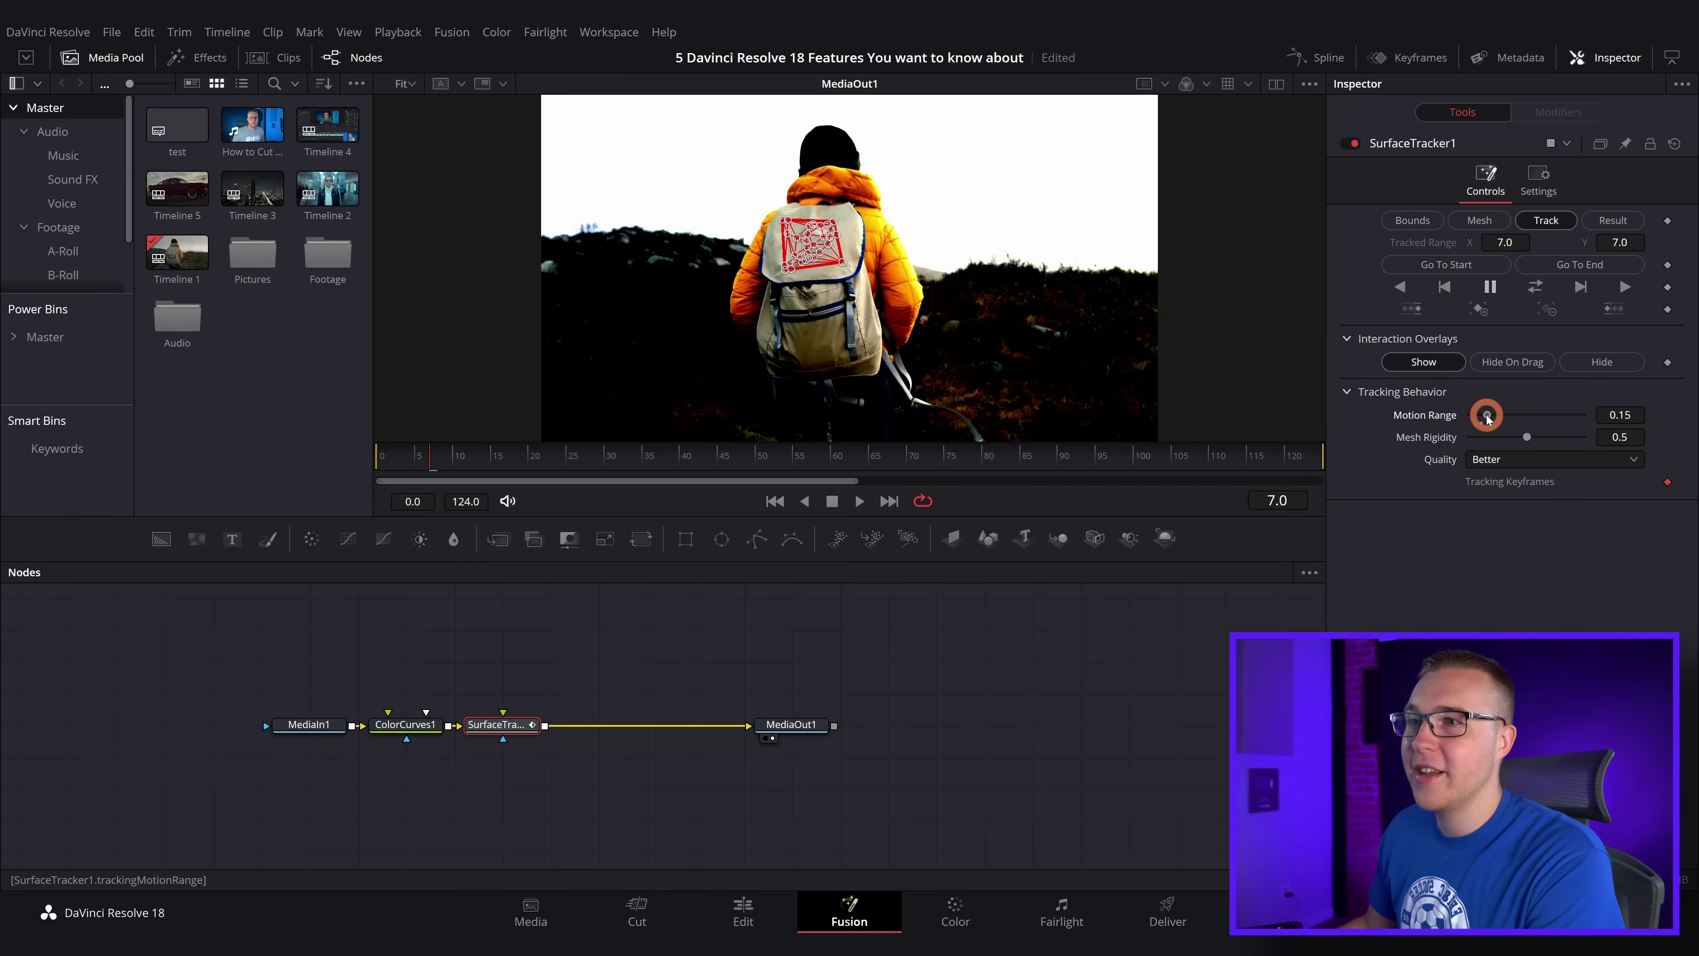
pyautogui.moveTo(1487, 416); pyautogui.dragTo(1482, 427)
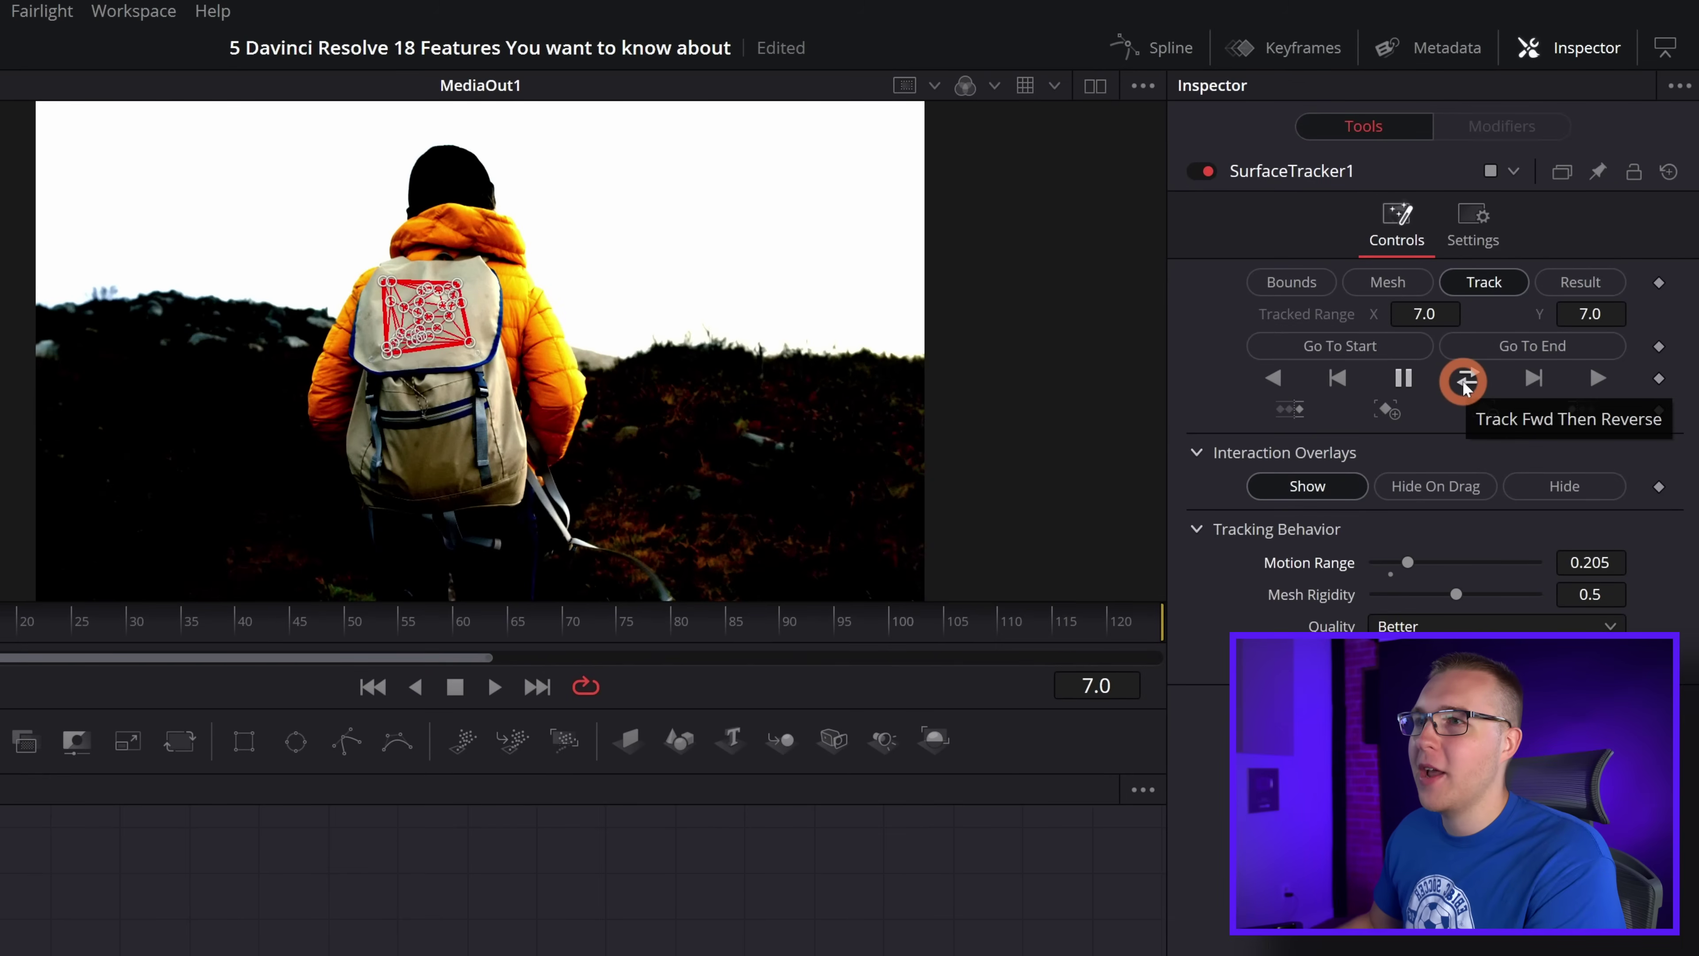
pyautogui.click(1464, 380)
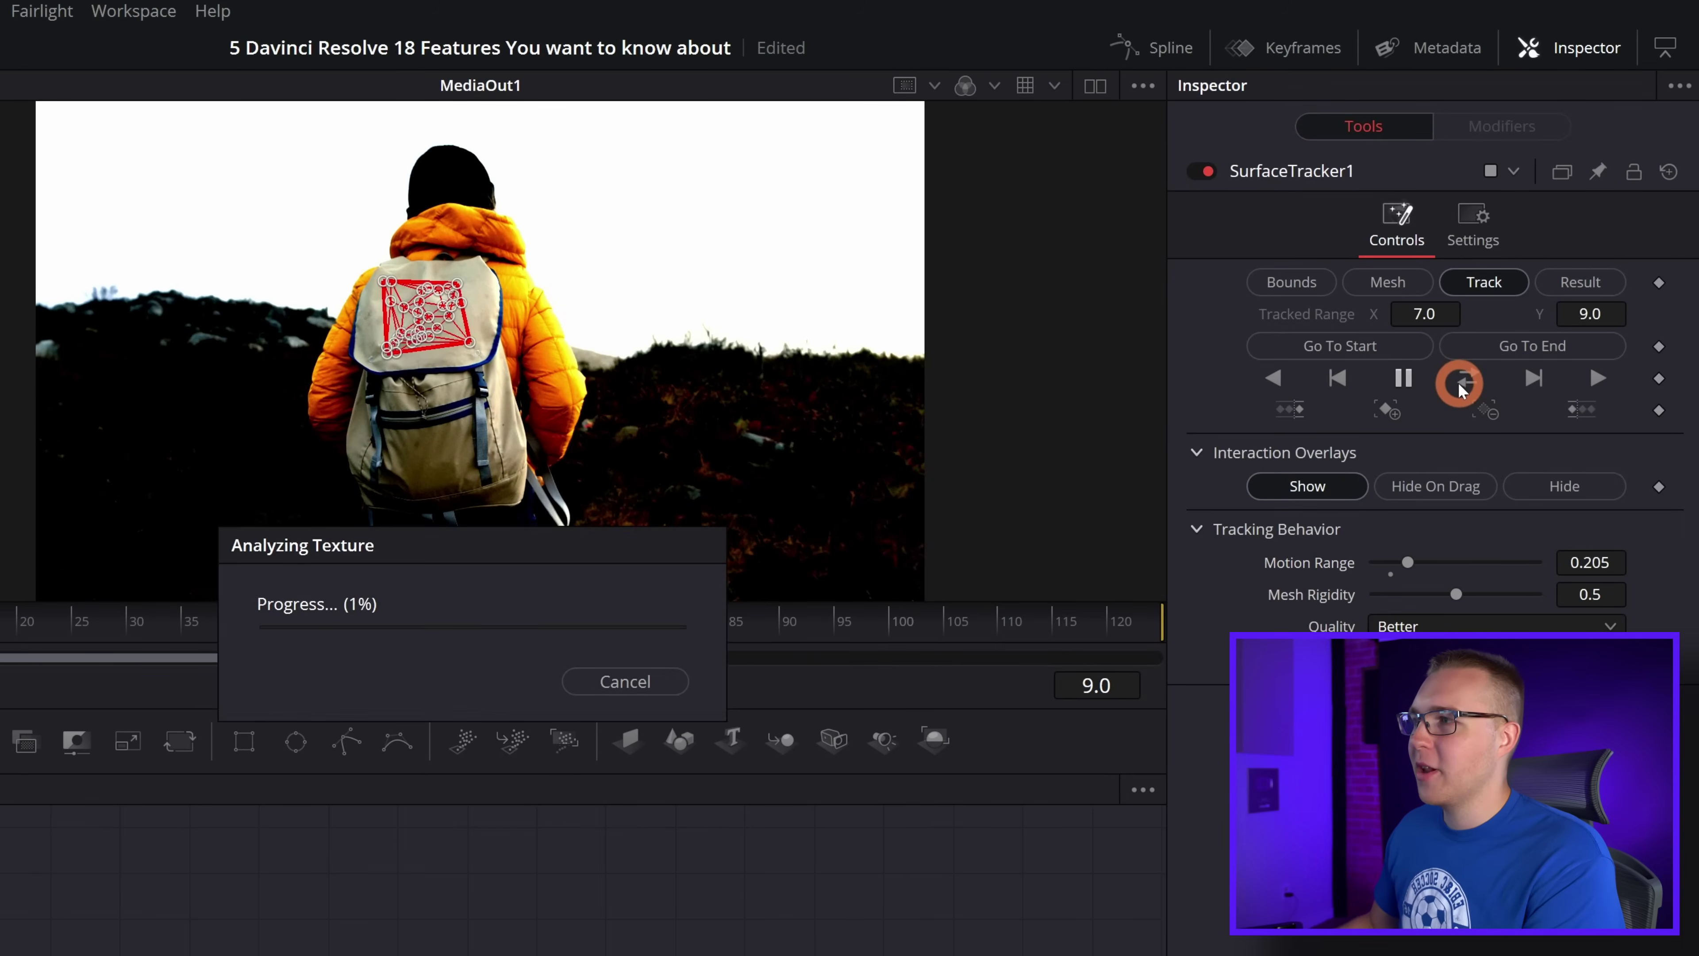
pyautogui.click(99, 904)
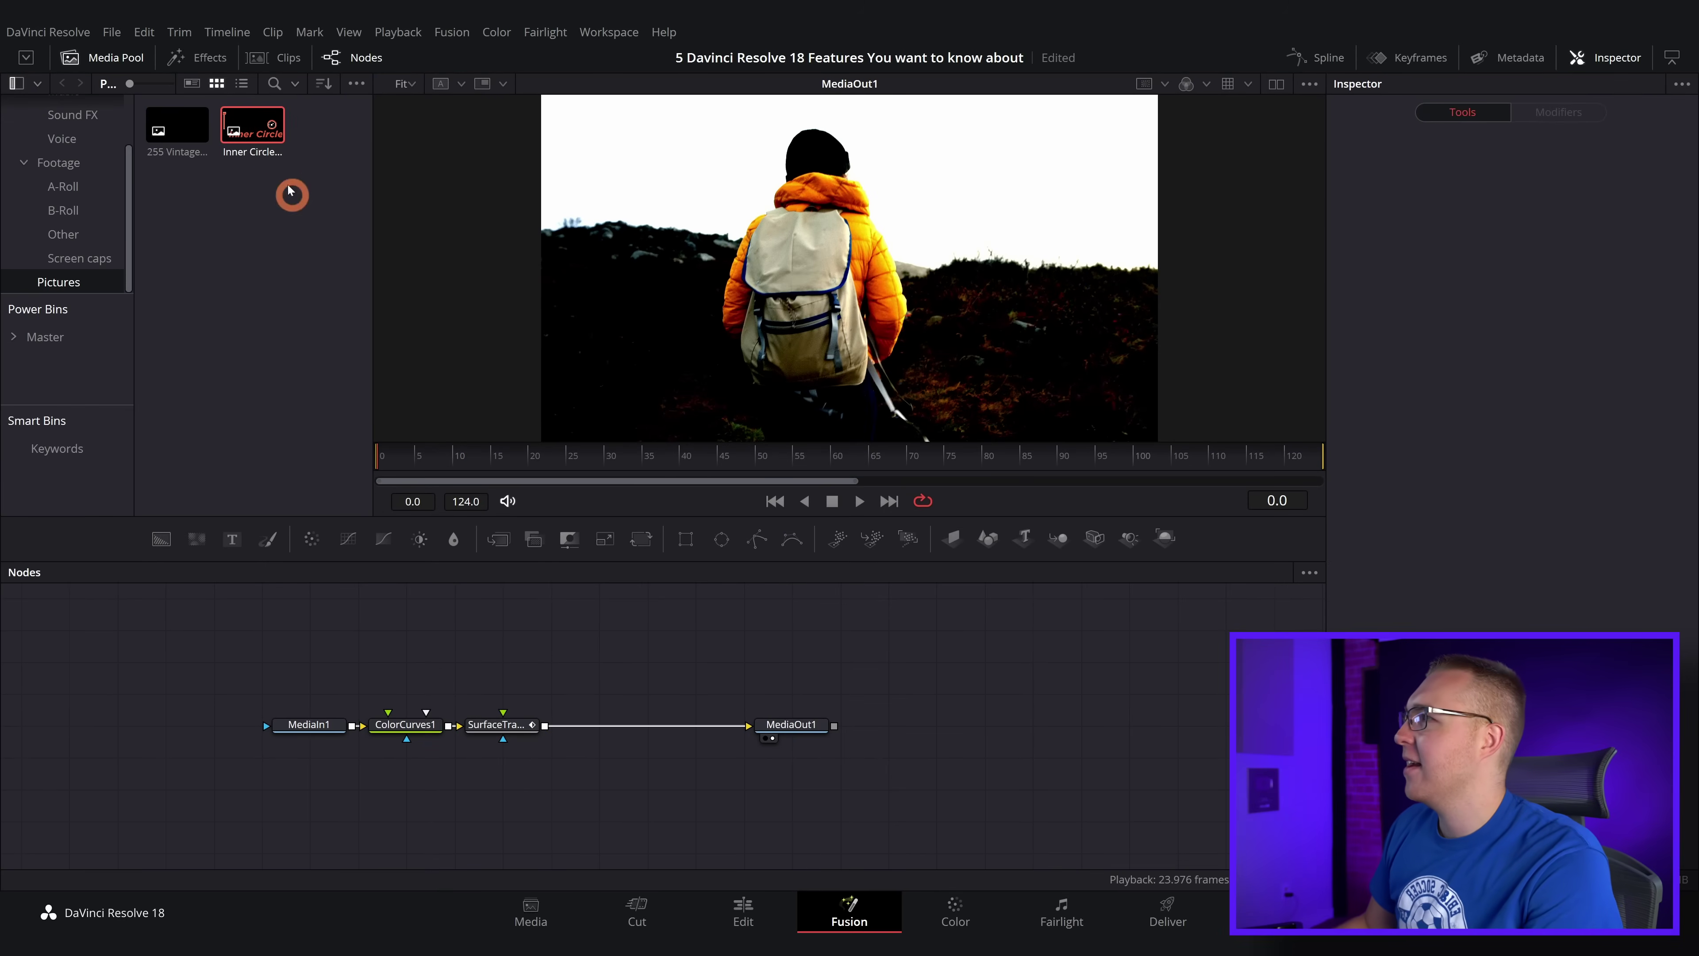
# Feed the Inner Circle logo into SurfaceTracker1 as MediaIn2 and take ColorCurves1 out of the chain
pyautogui.moveTo(252, 127); pyautogui.dragTo(499, 626)
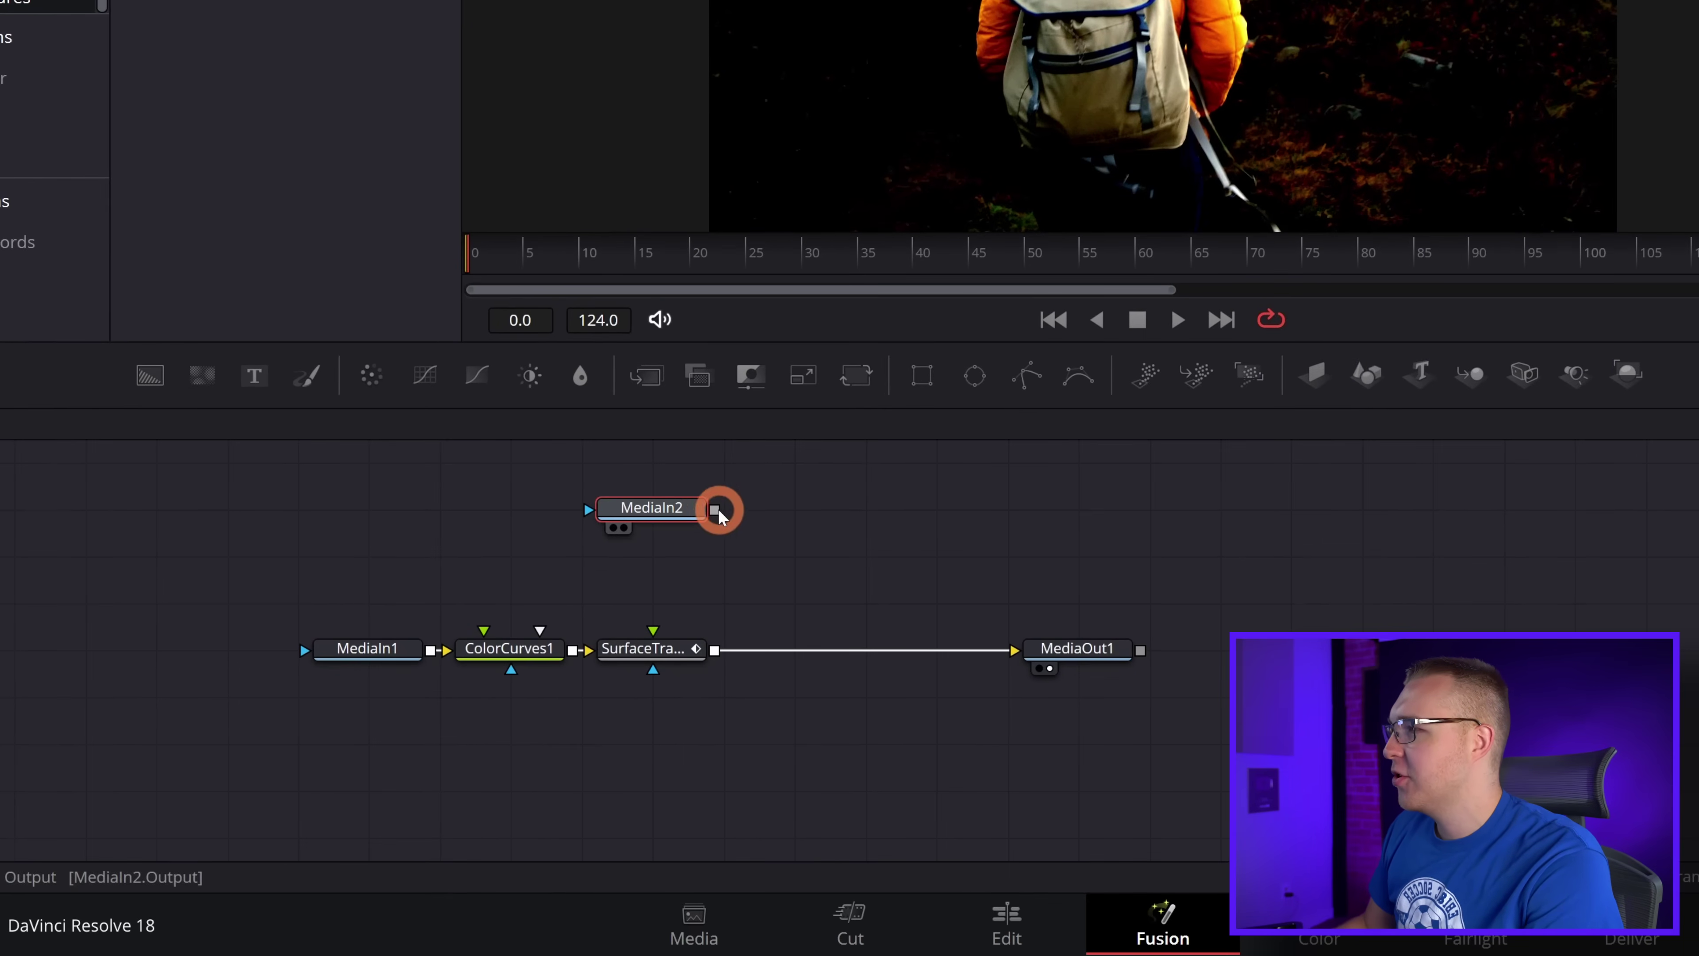
pyautogui.moveTo(714, 510); pyautogui.dragTo(659, 646)
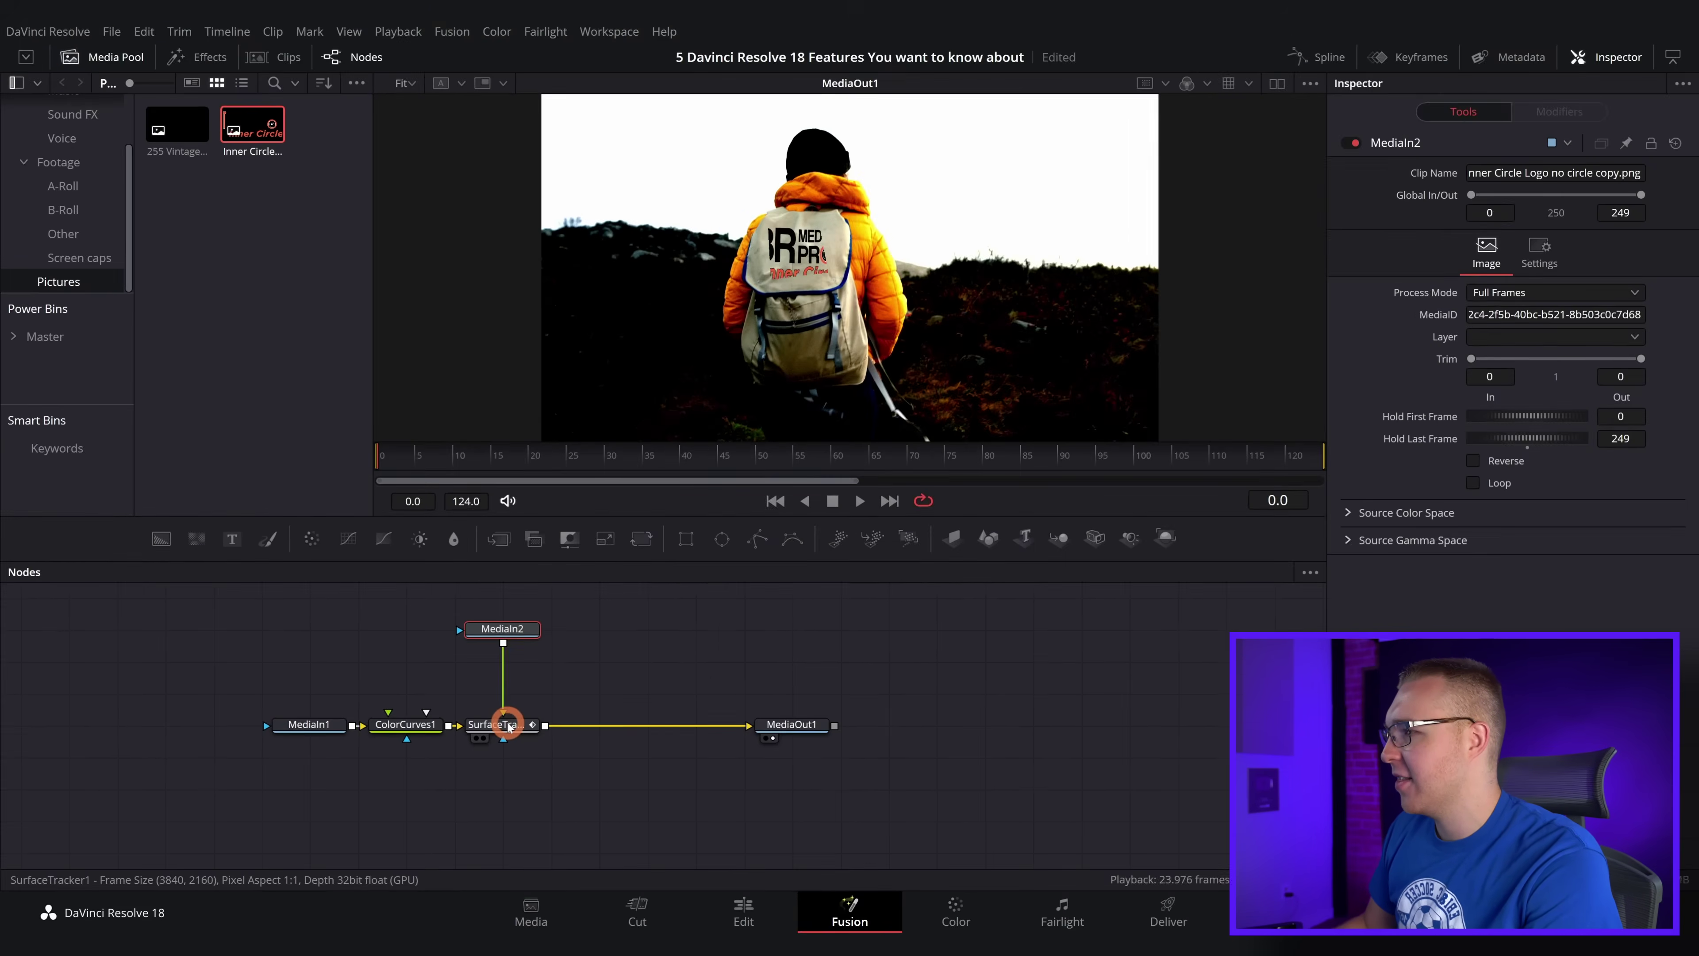
pyautogui.click(443, 726)
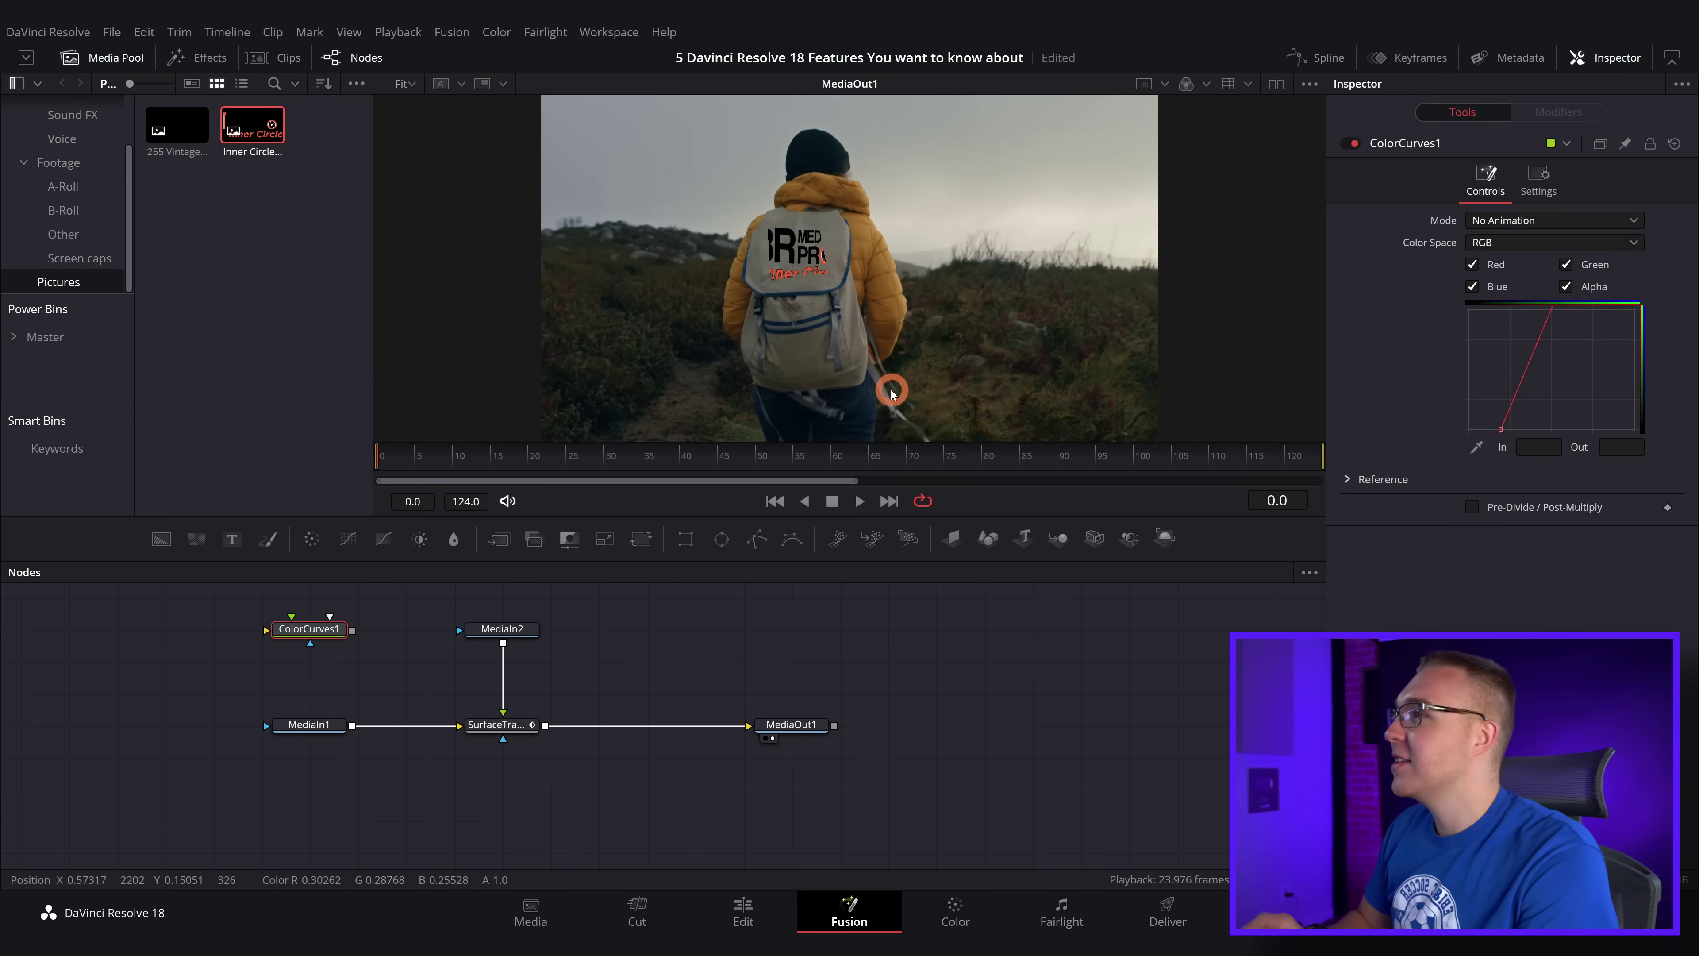
pyautogui.click(506, 724)
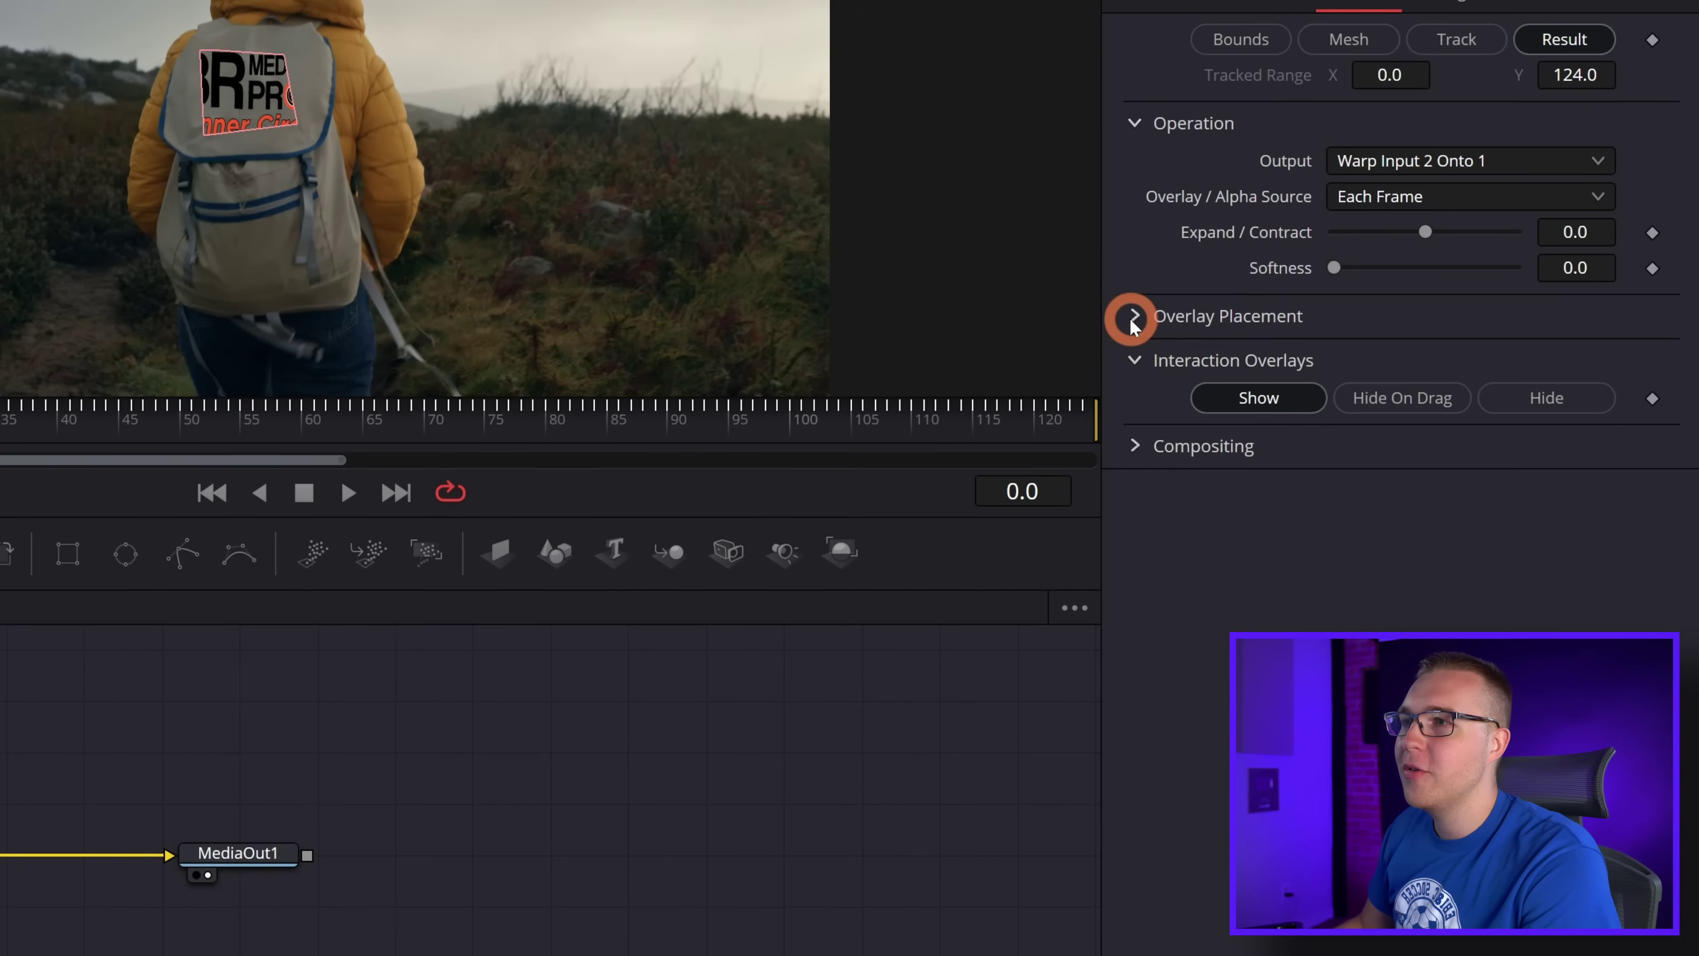
# Switch the logo positioning to Sliders with Zoom 0.08 and Position X -0.062, keeping Normal composite
pyautogui.click(1133, 316)
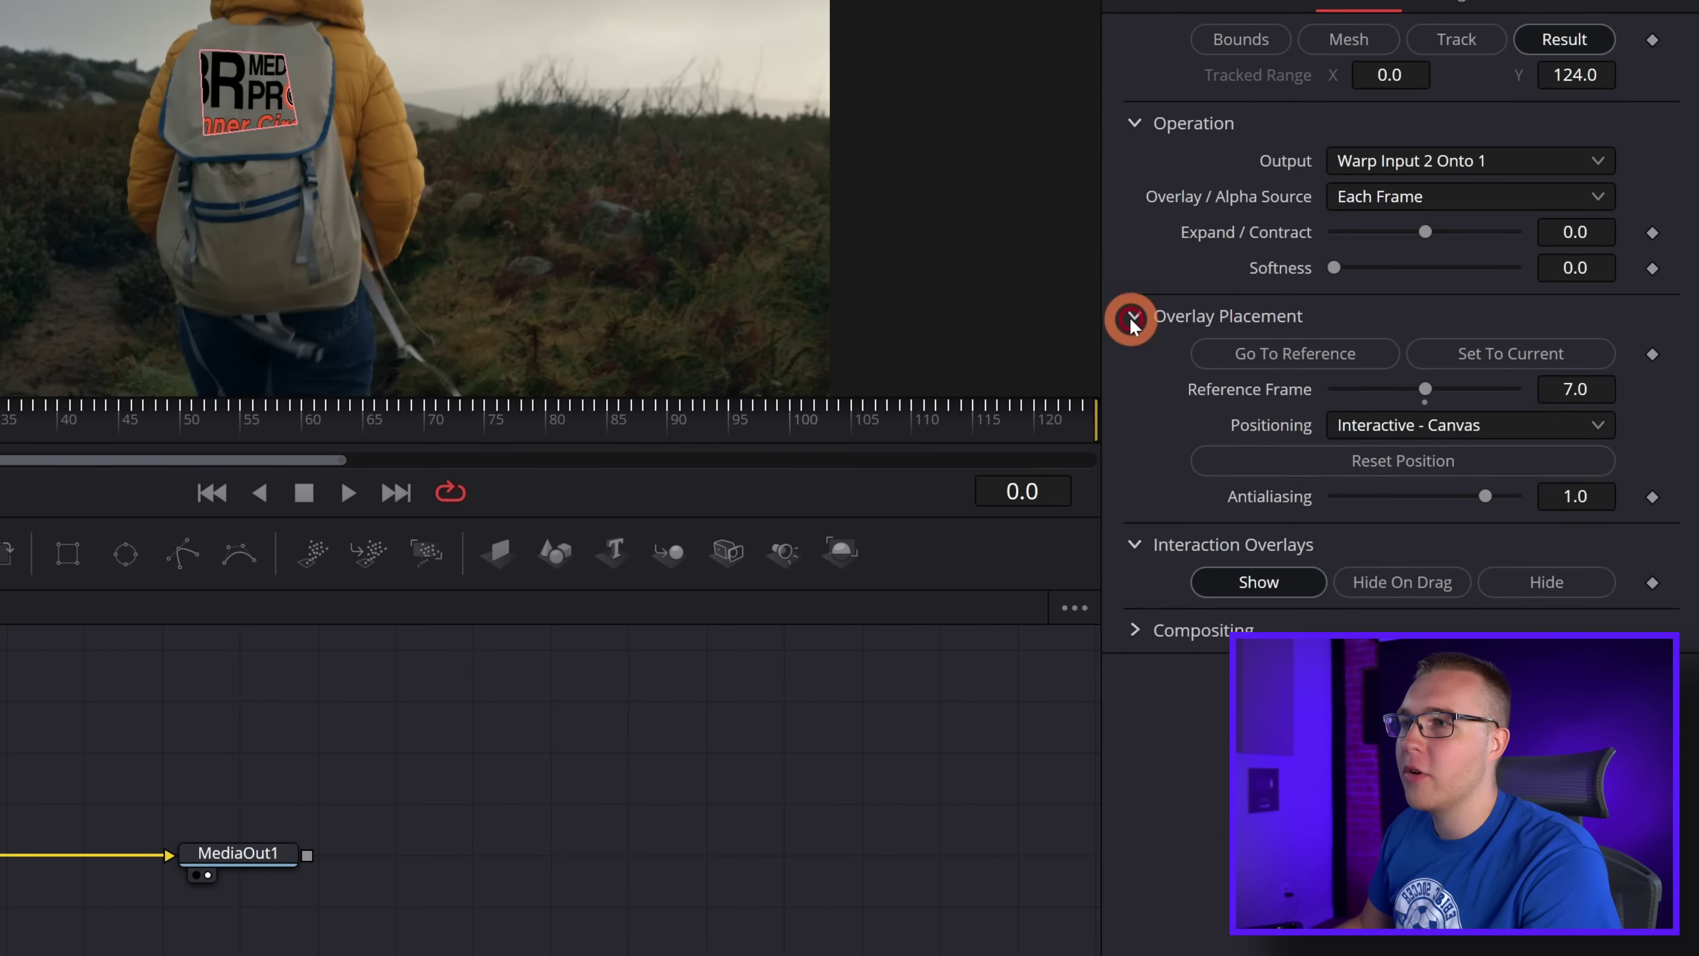
pyautogui.click(1364, 431)
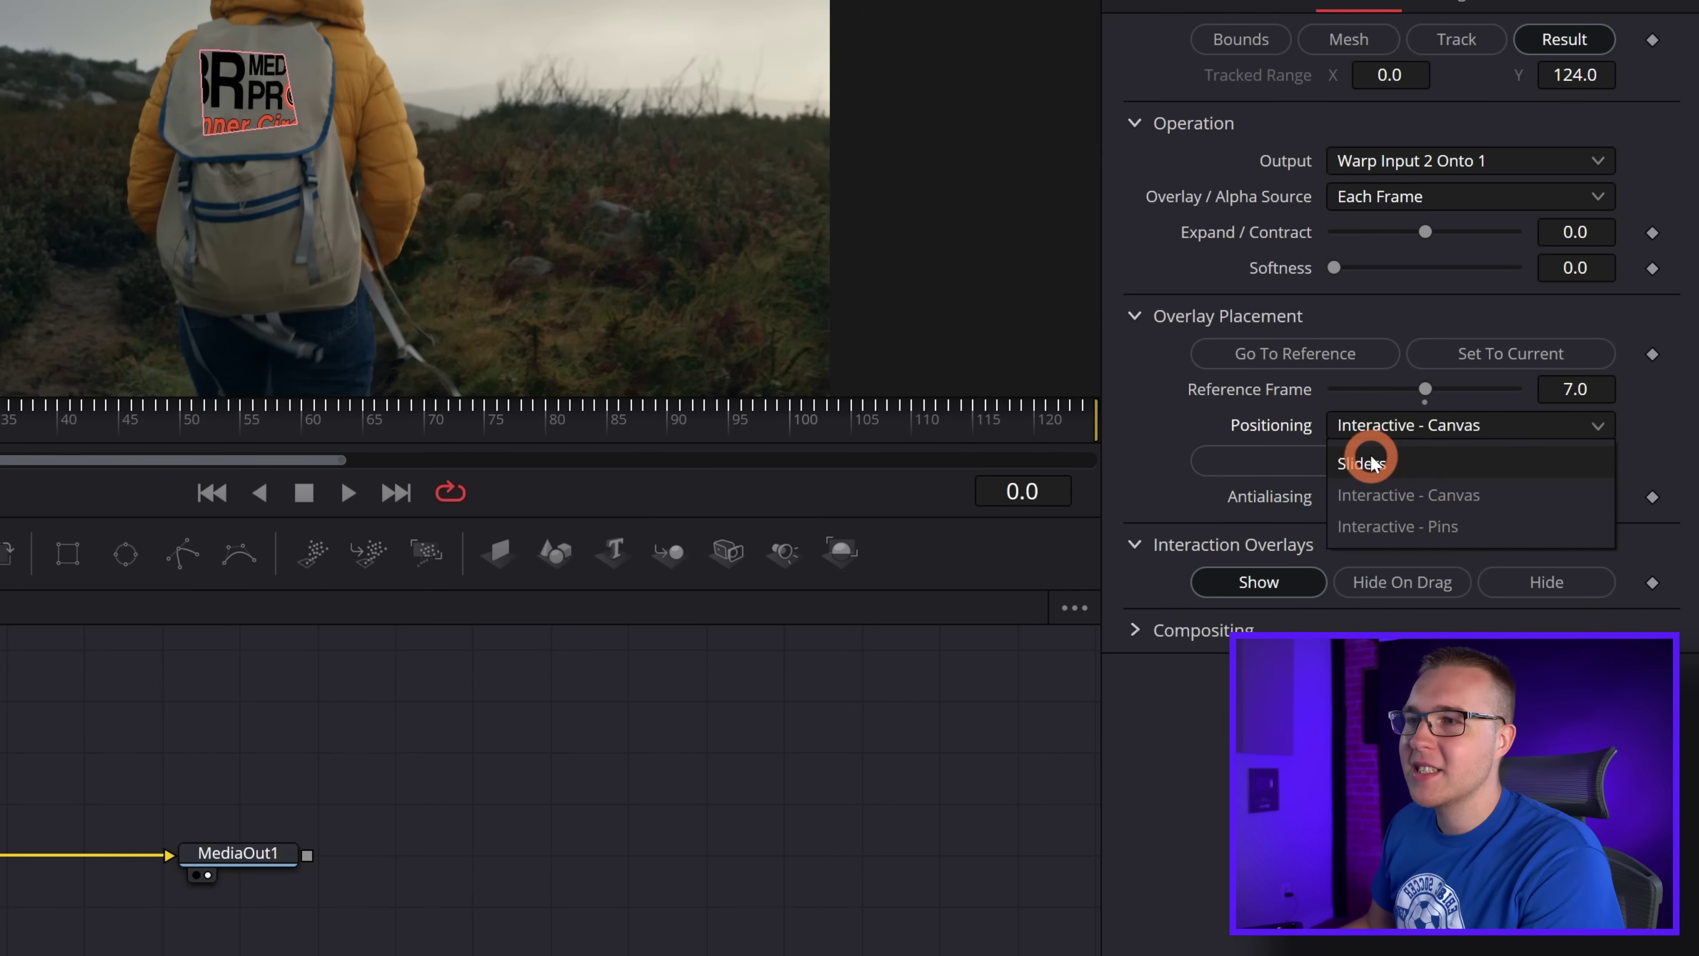
pyautogui.click(1364, 463)
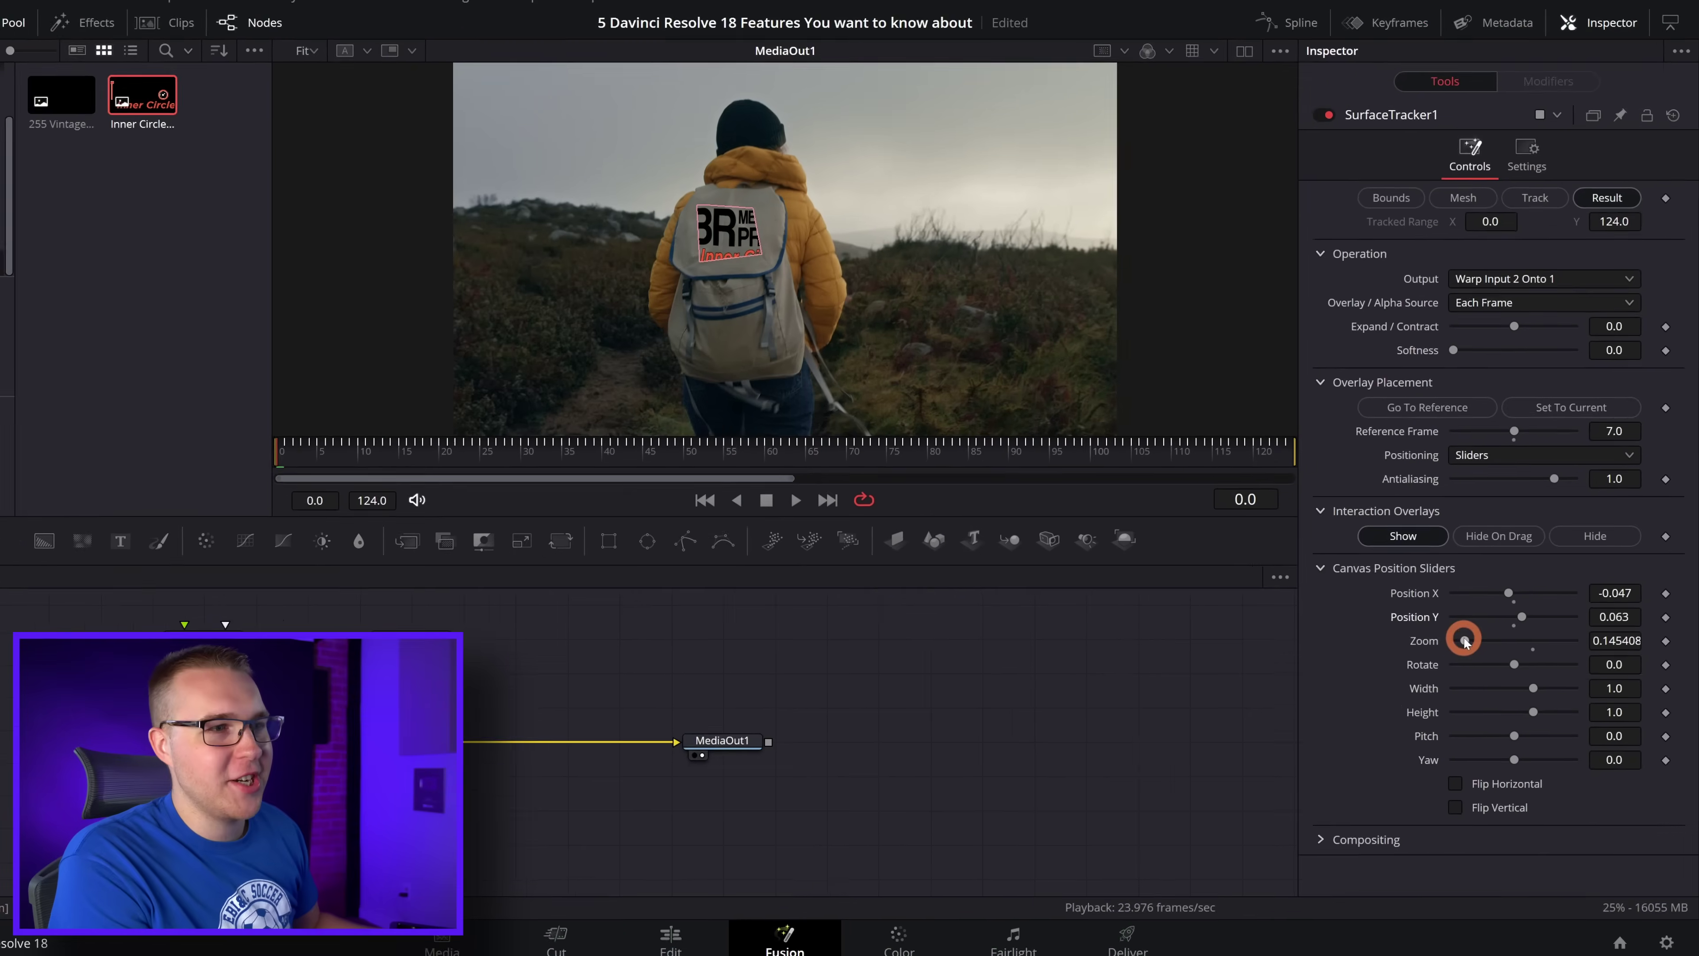
pyautogui.moveTo(1464, 641); pyautogui.dragTo(1476, 629)
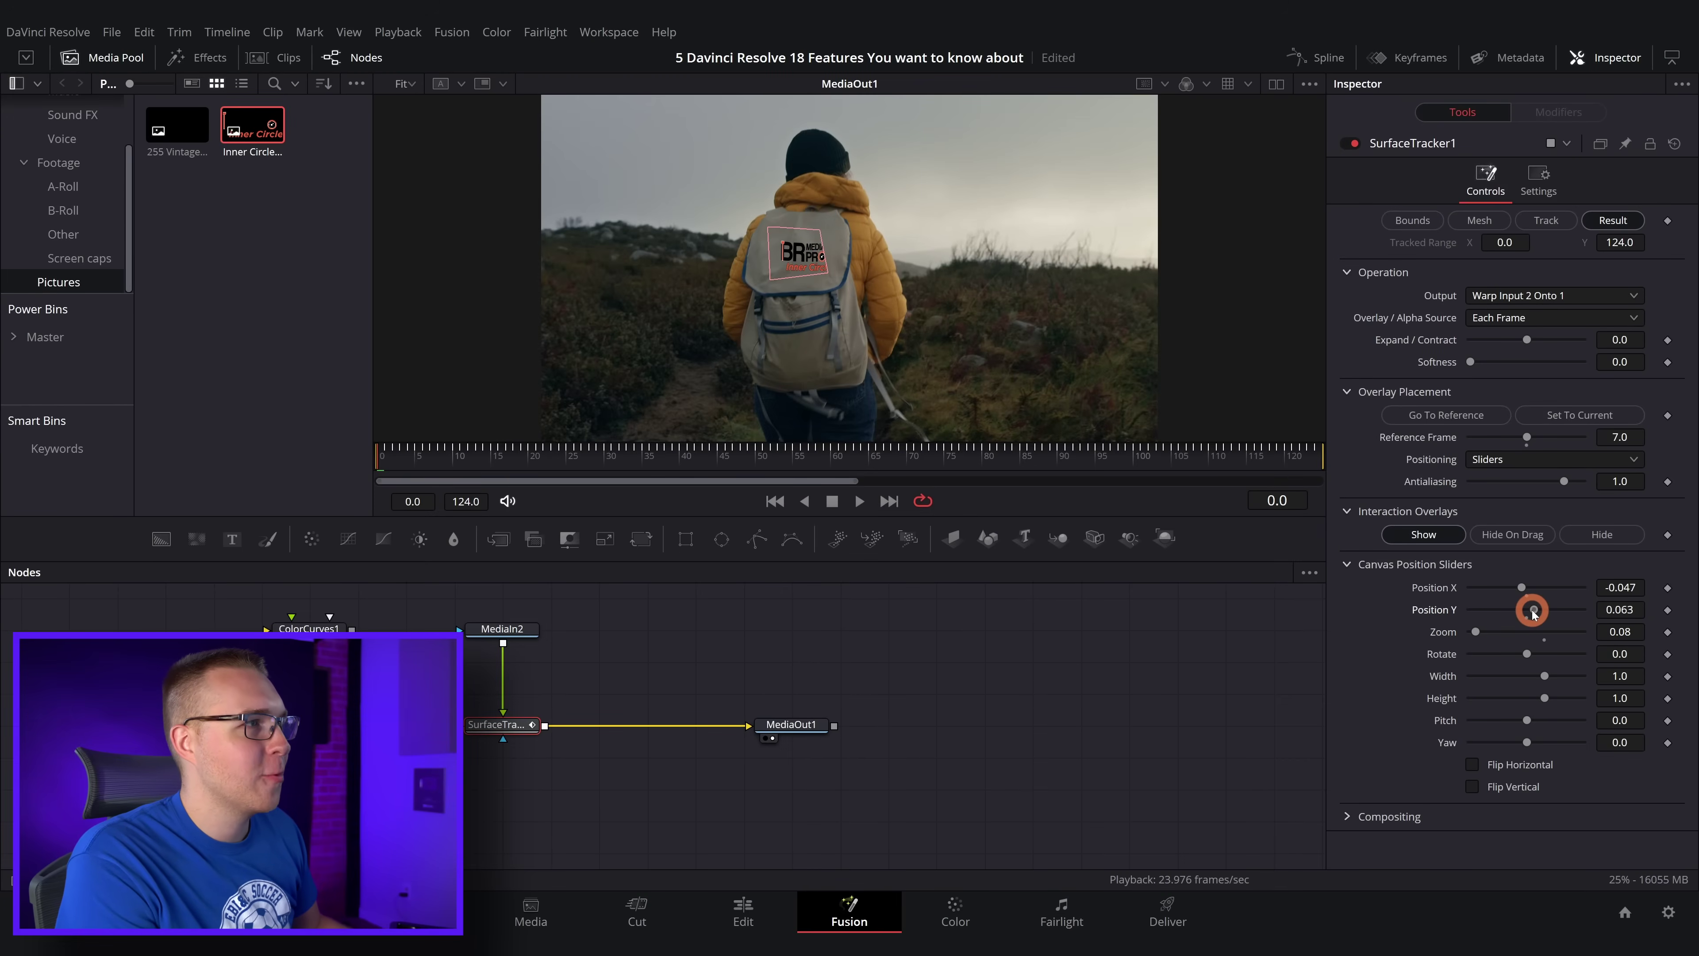
pyautogui.moveTo(1522, 587); pyautogui.dragTo(1521, 589)
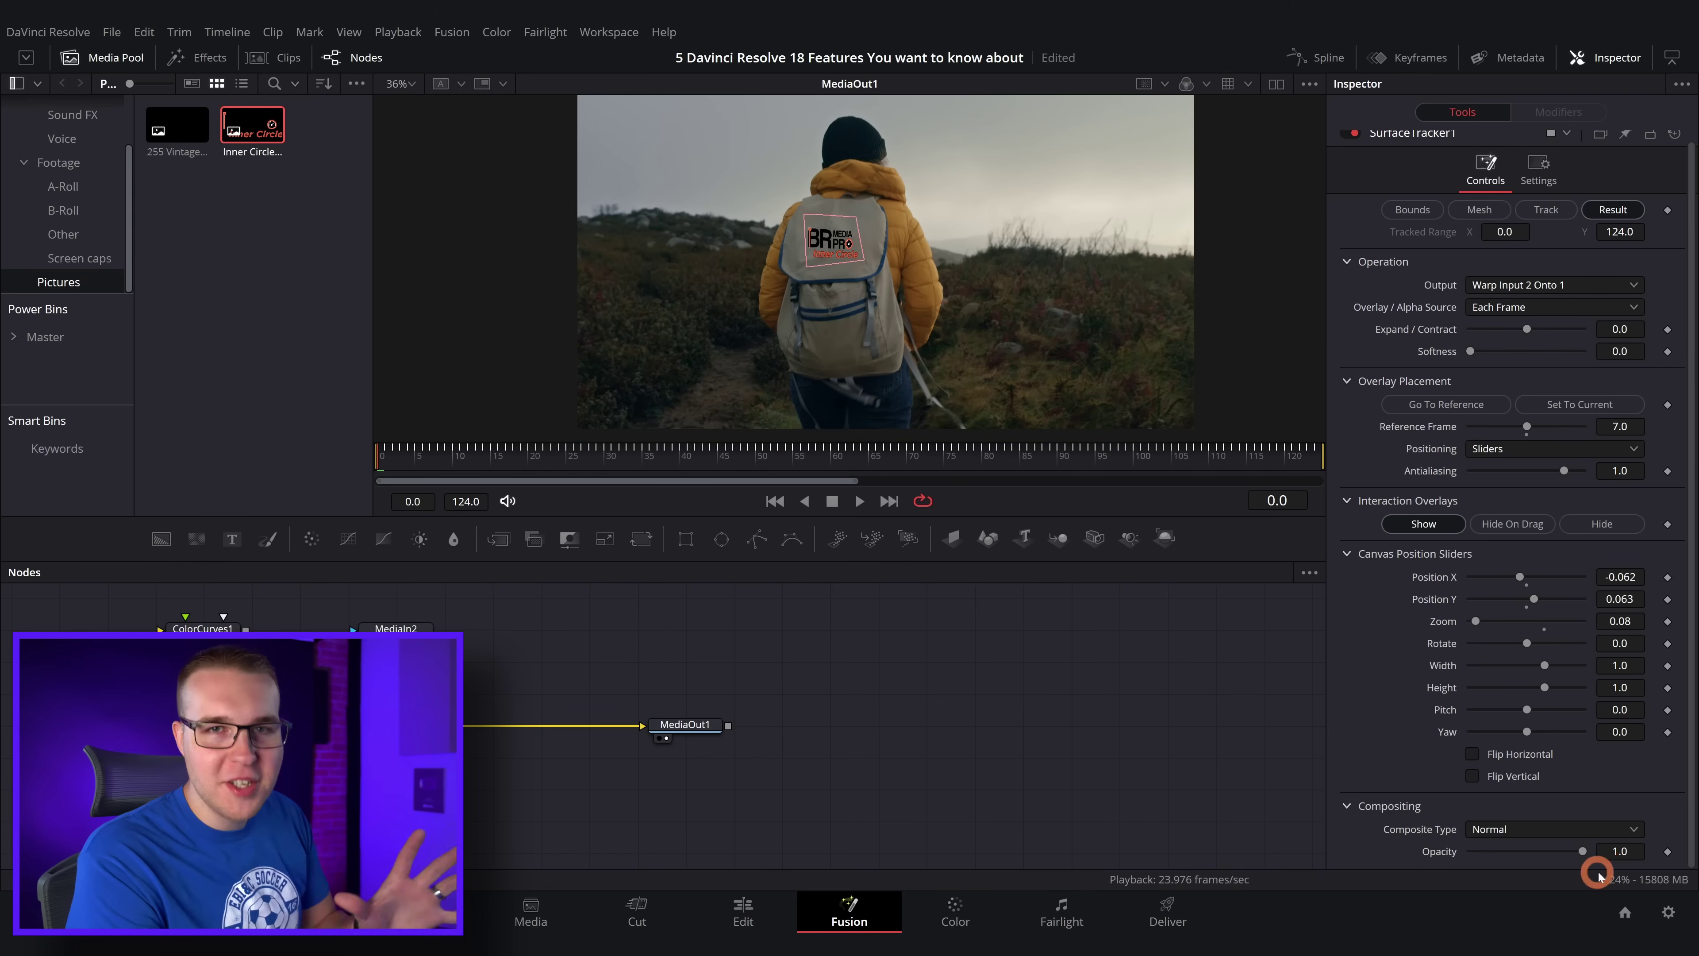
pyautogui.click(1542, 830)
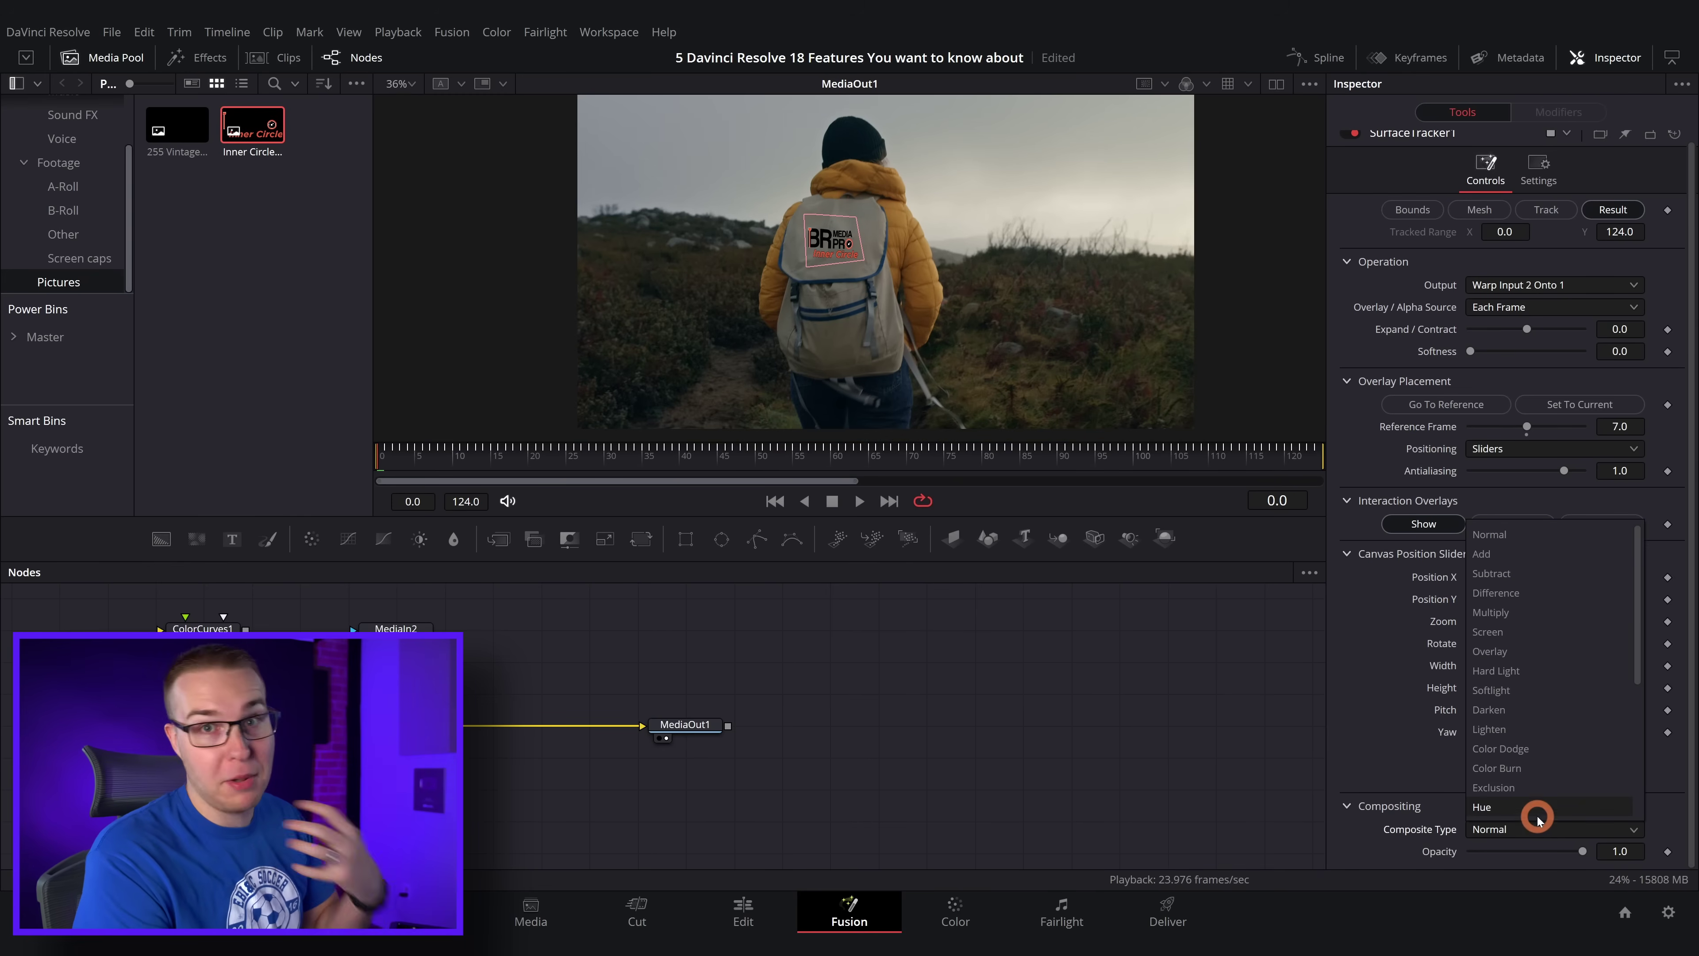
pyautogui.click(1542, 830)
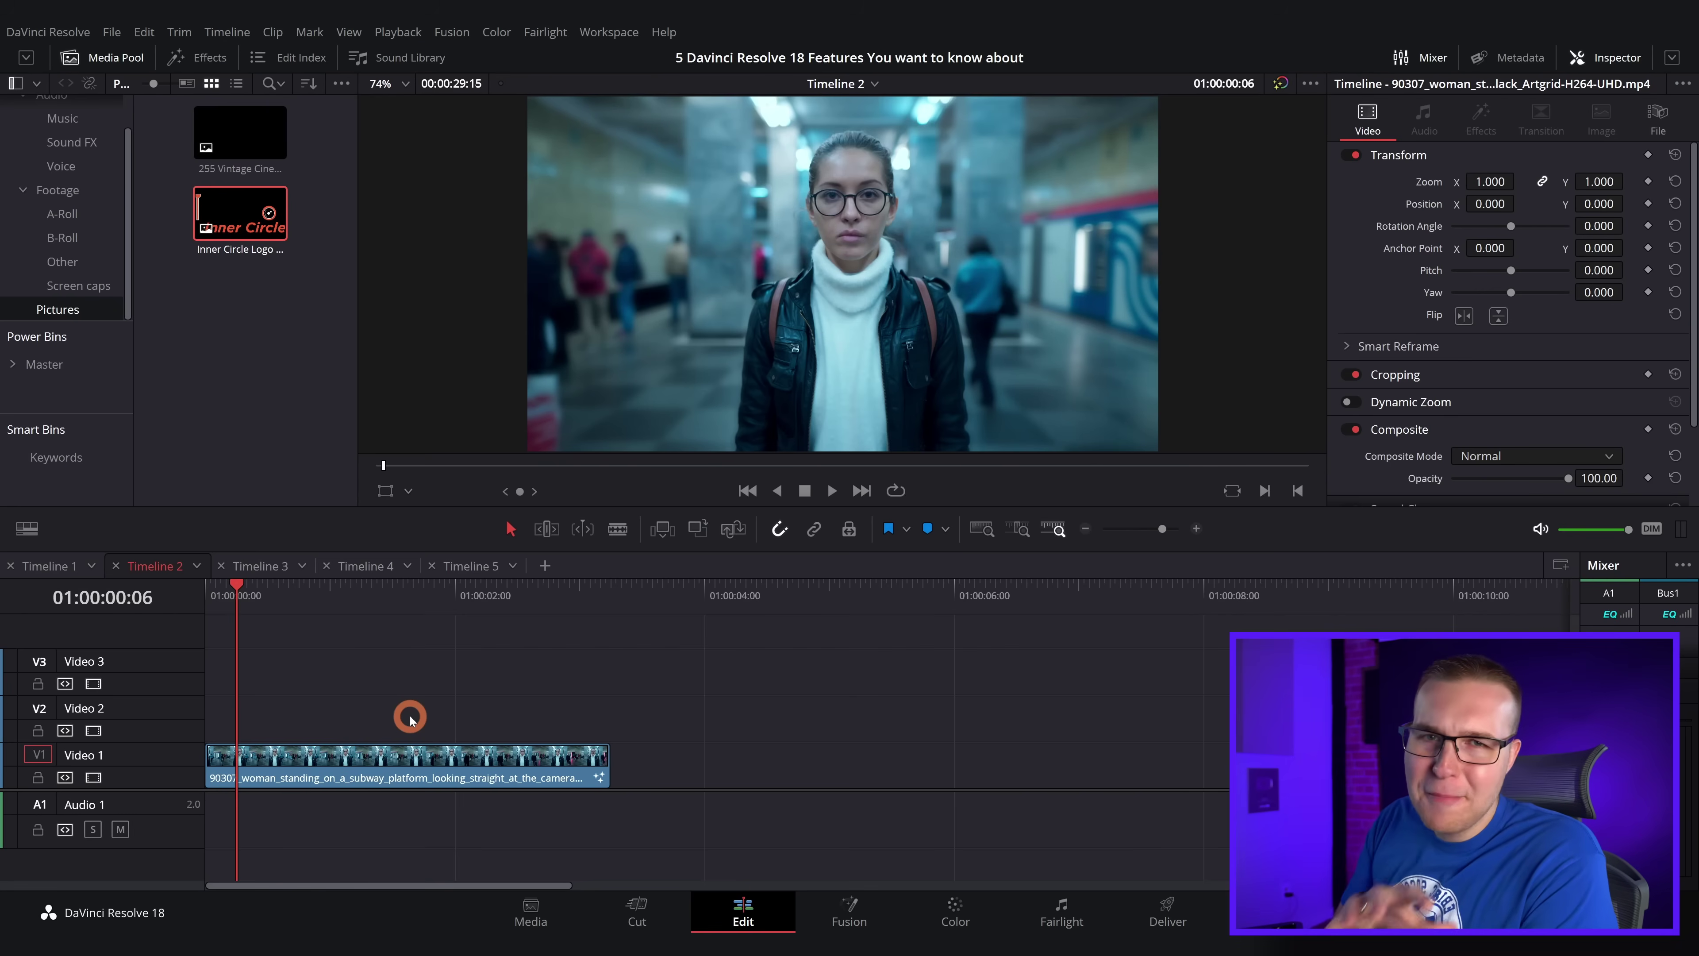
# Alt-drag the subway-platform clip from Video 1 to place a copy on Video 2
pyautogui.click(389, 772)
pyautogui.moveTo(392, 773); pyautogui.dragTo(386, 734)
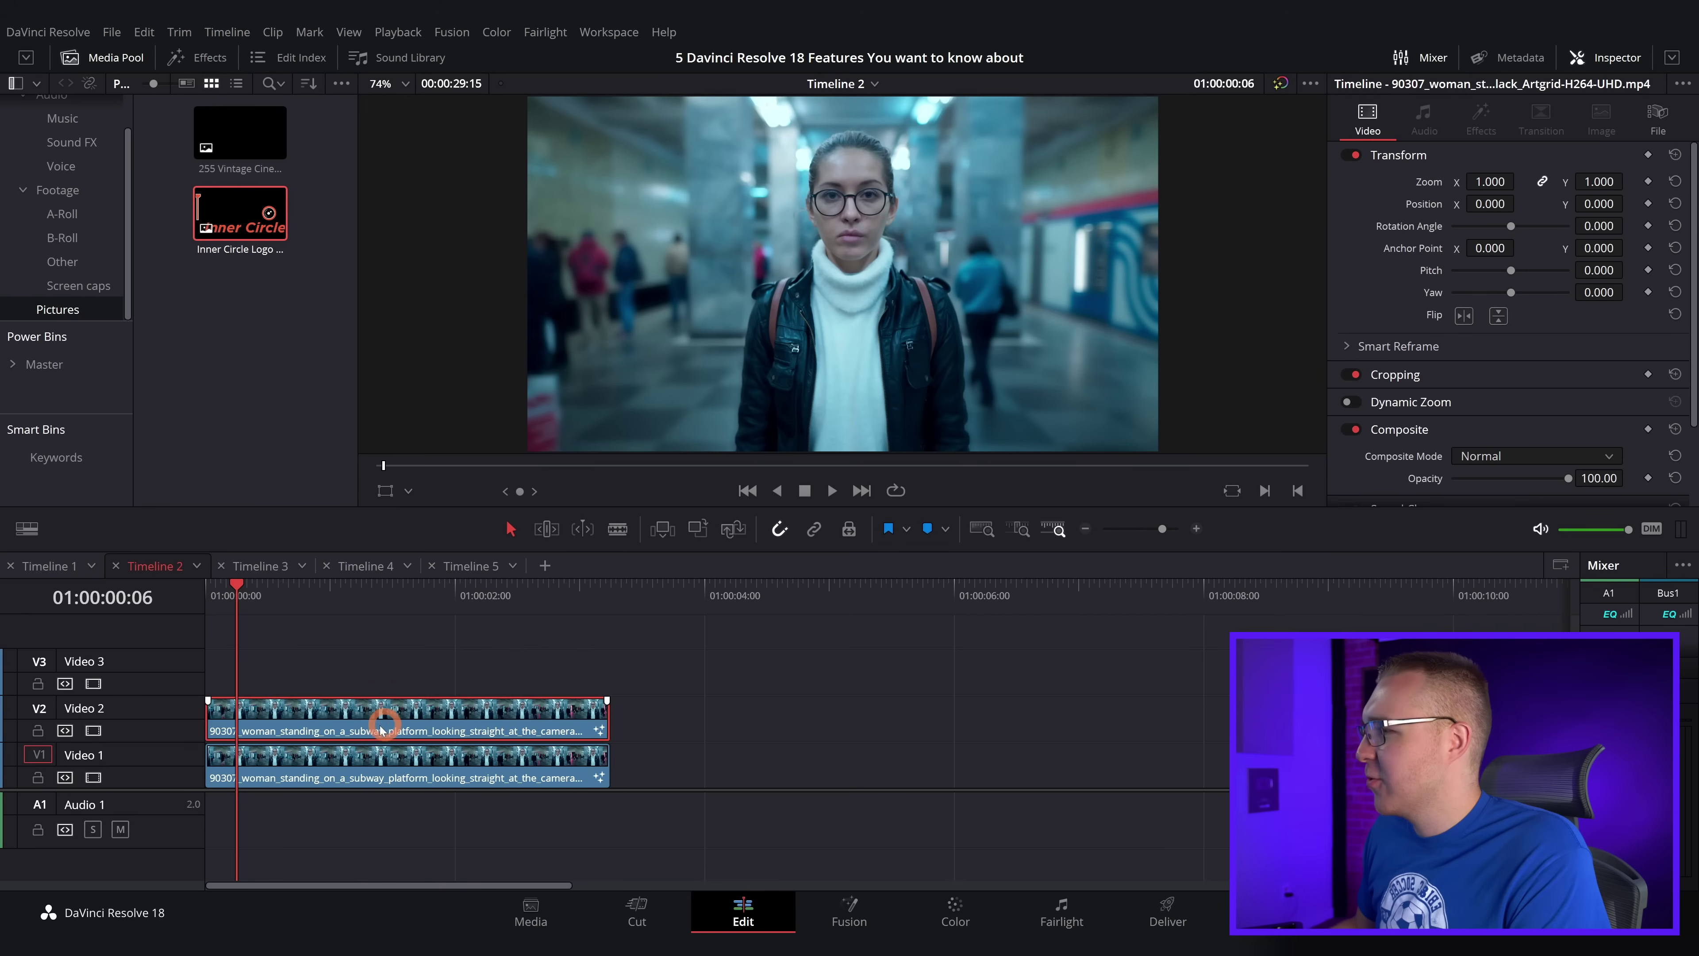
# Apply the Open FX Depth Map effect, found by searching 'de', to the Video 2 clip
pyautogui.click(201, 57)
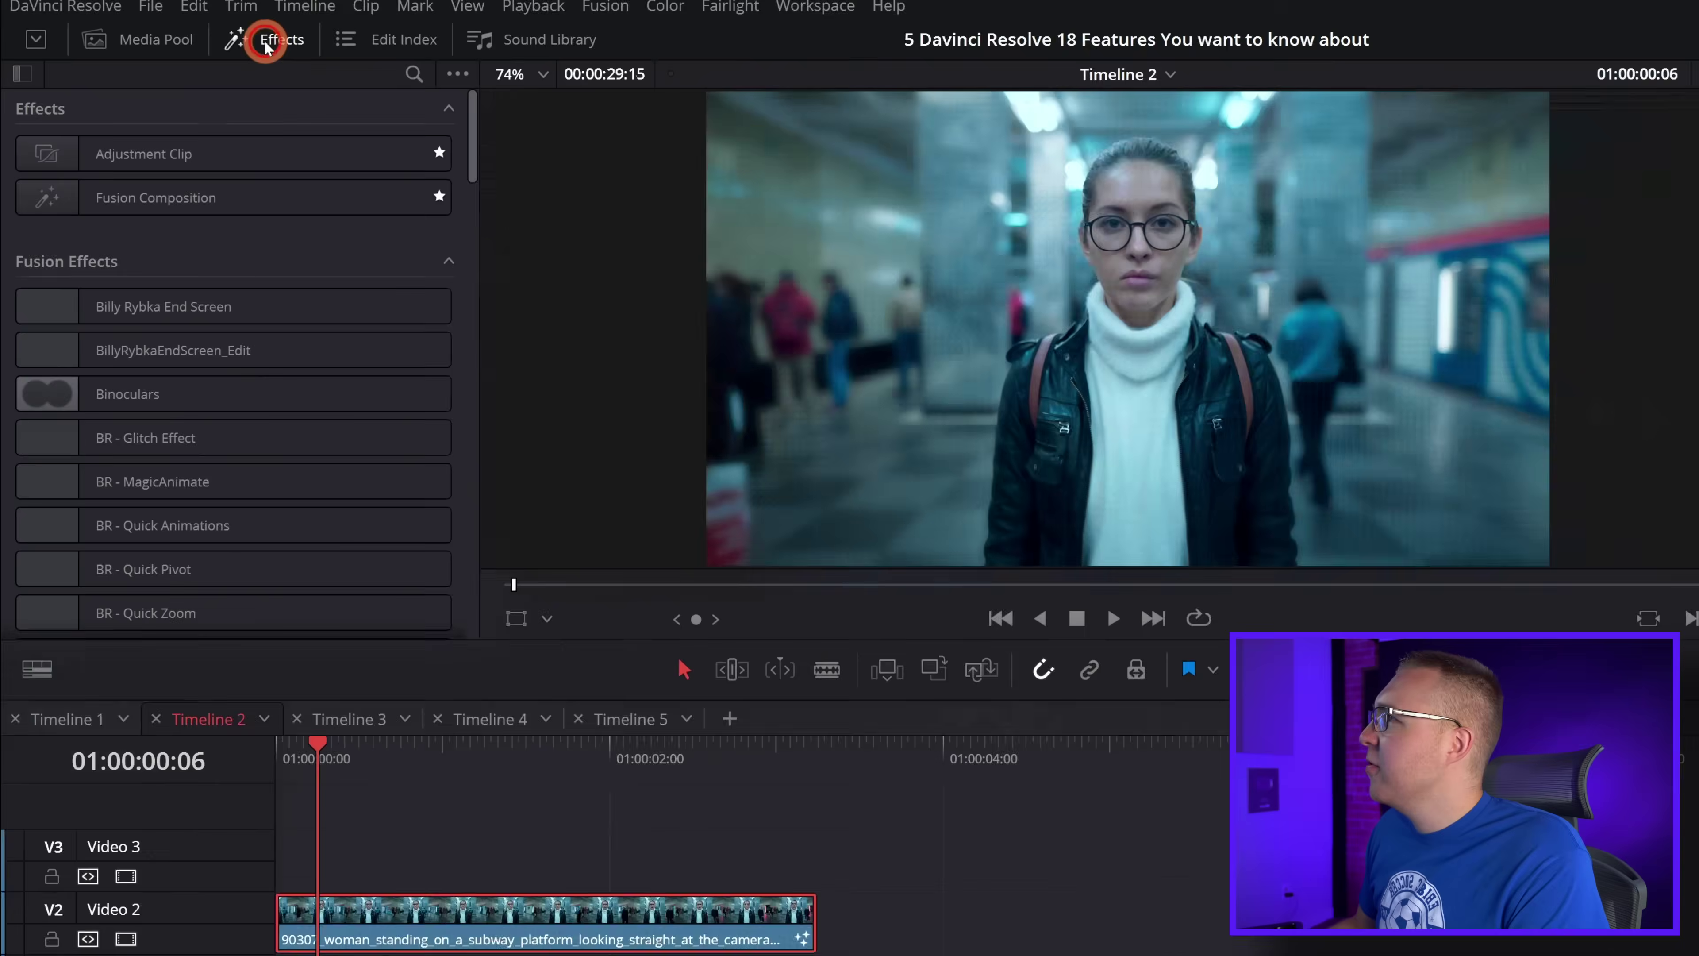
pyautogui.click(30, 100)
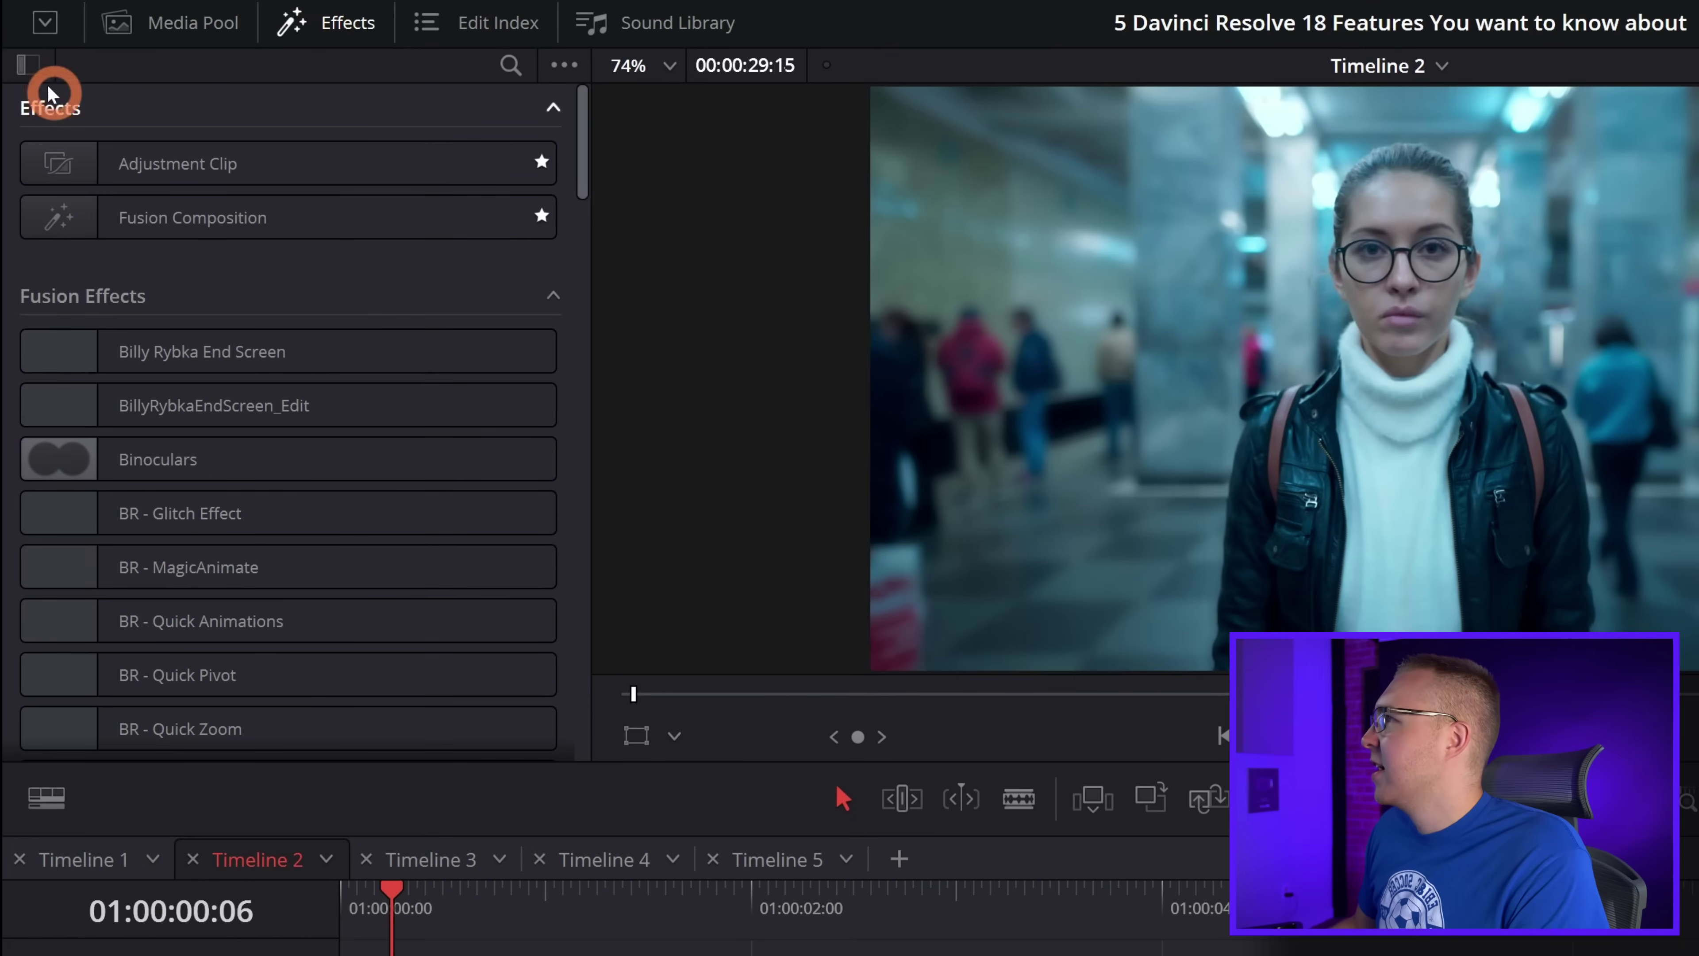
pyautogui.click(27, 64)
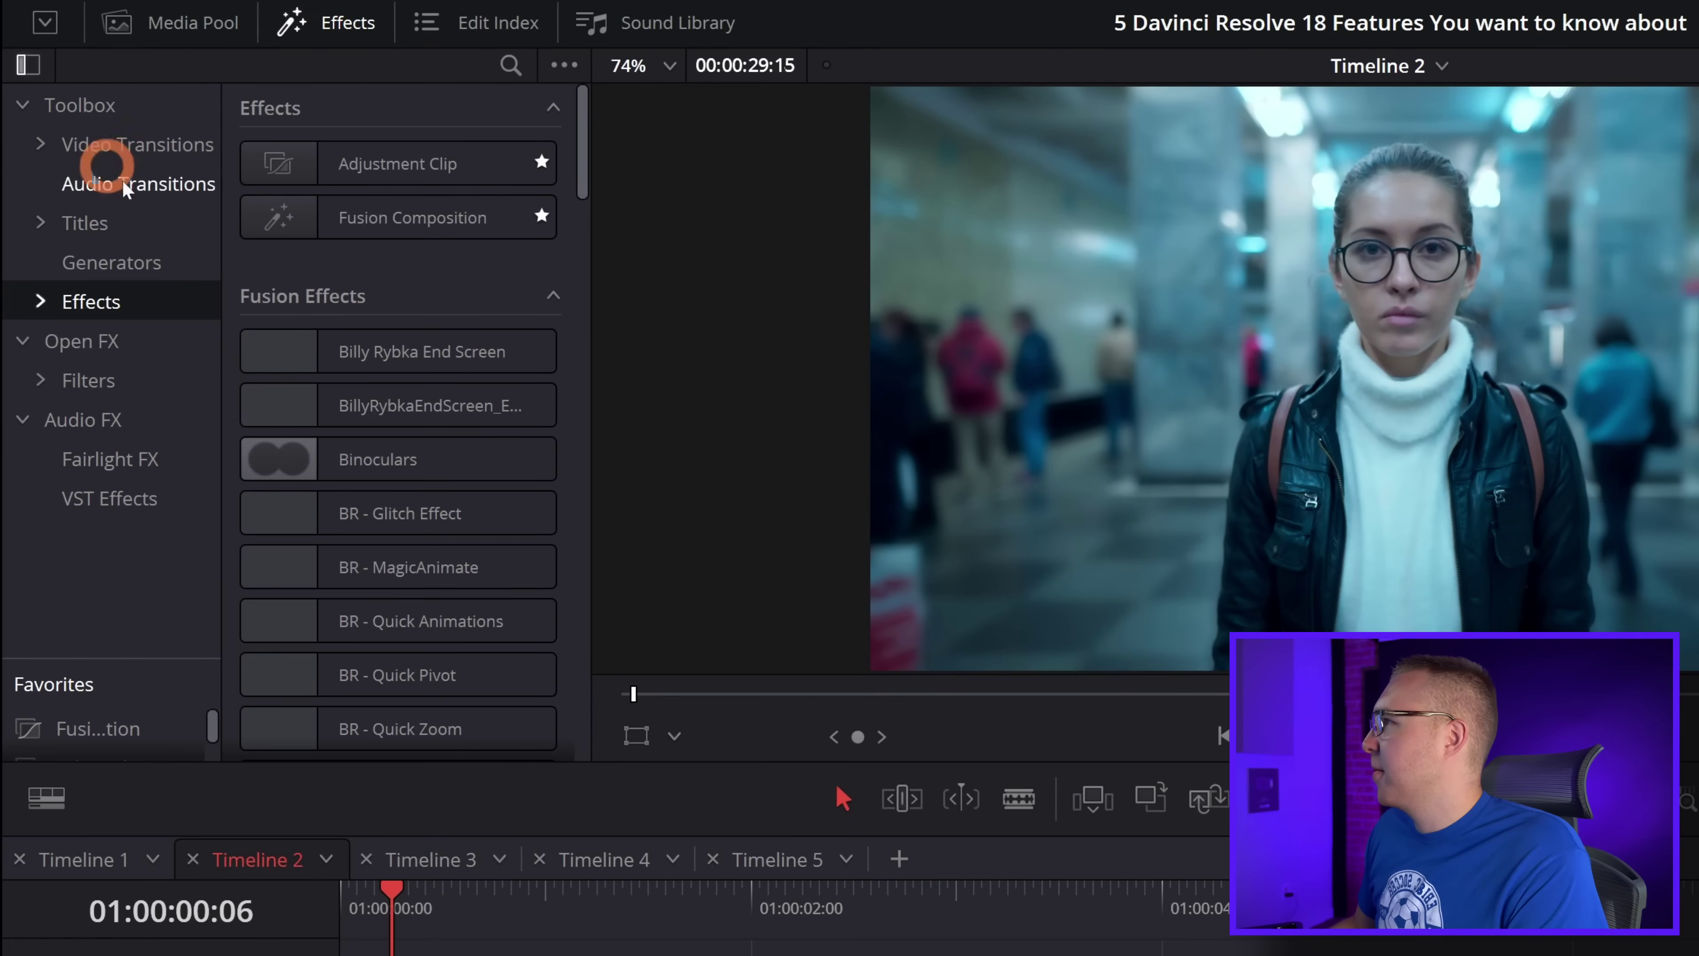
pyautogui.click(102, 340)
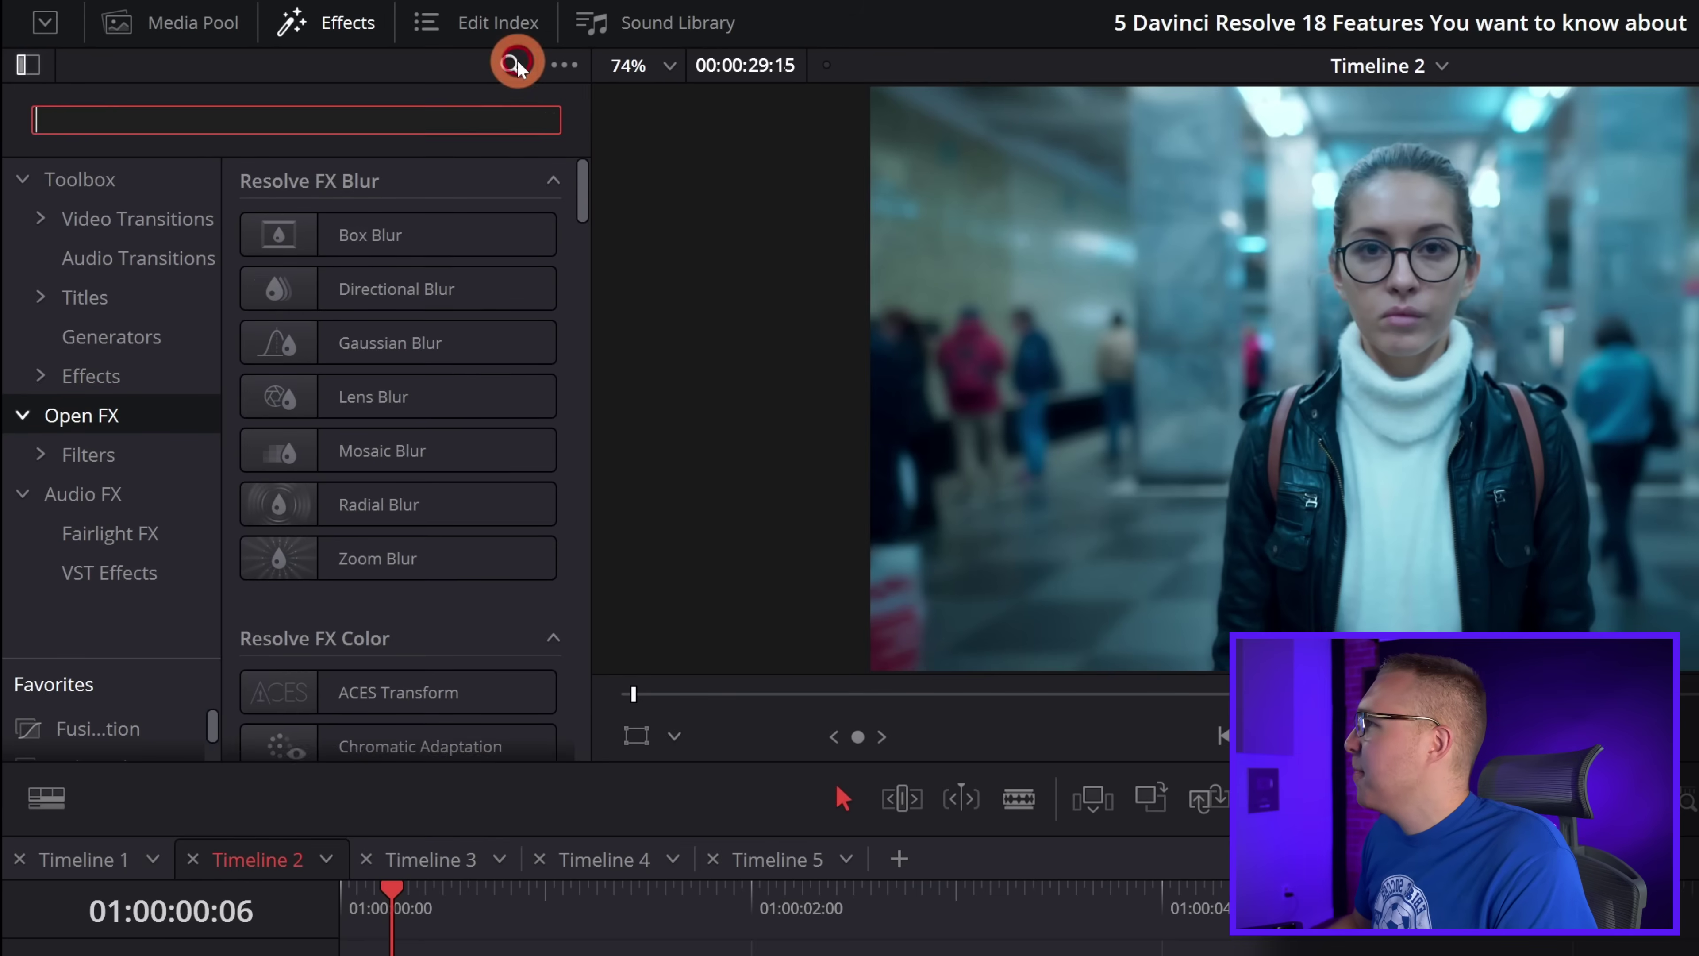
pyautogui.write('de')
pyautogui.moveTo(383, 406); pyautogui.dragTo(282, 713)
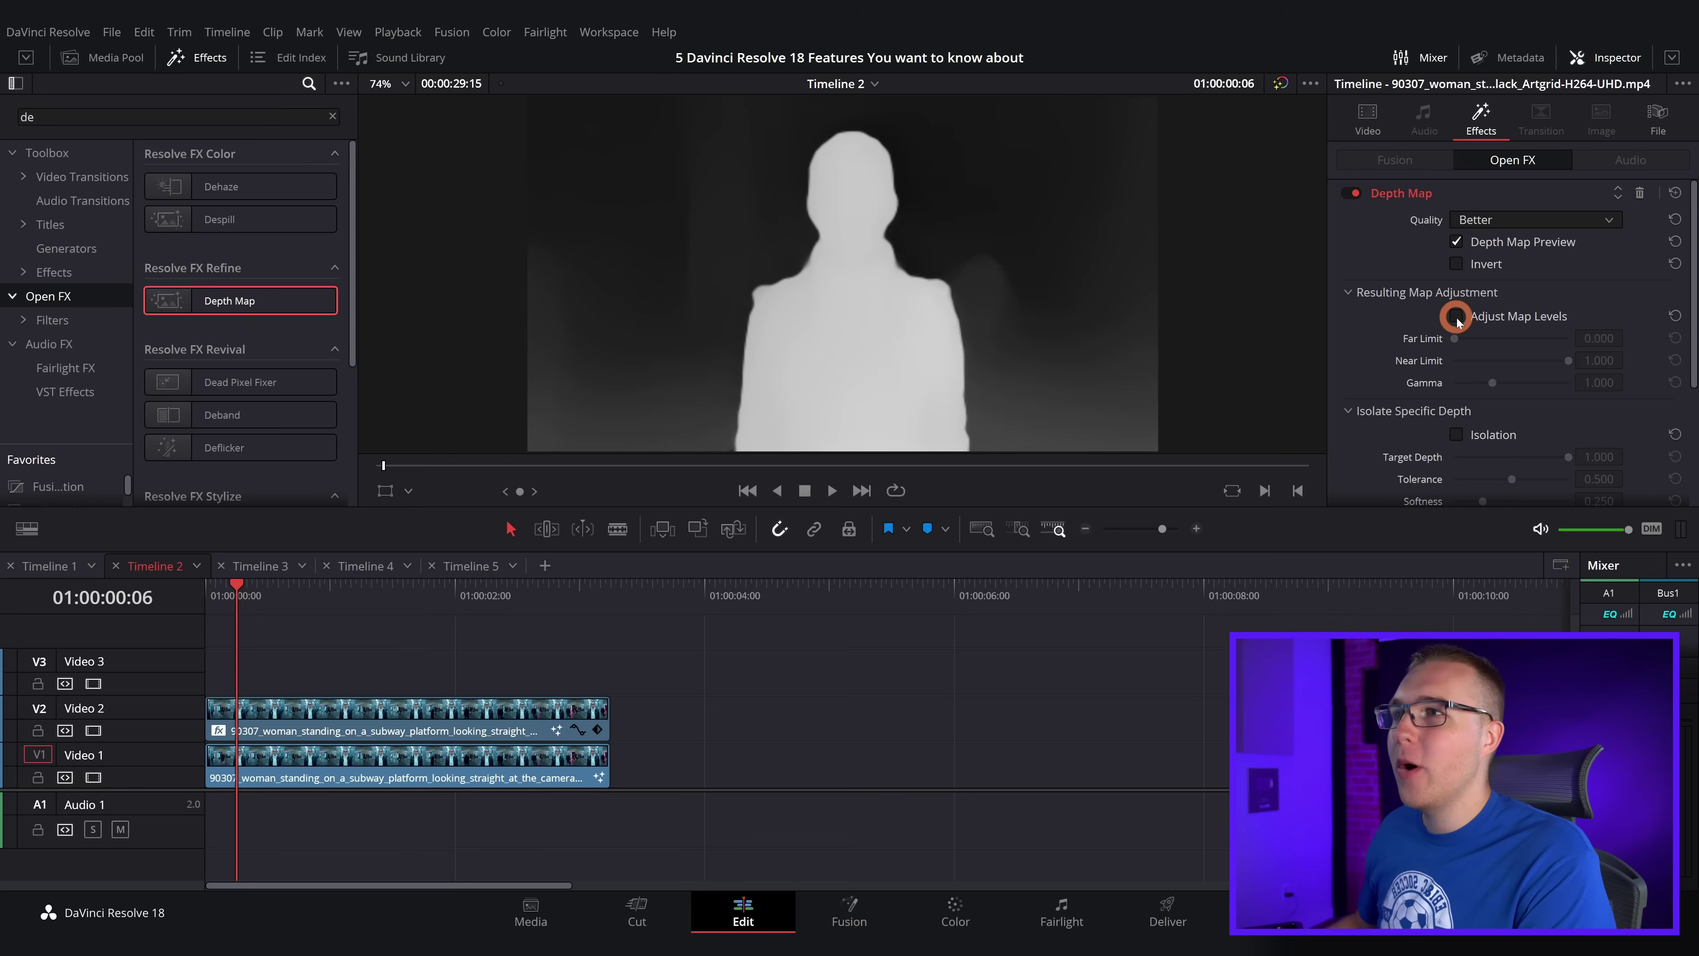
# Enable Adjust Map Levels and set Far Limit 0.294 and Near Limit 0.488
pyautogui.click(1476, 124)
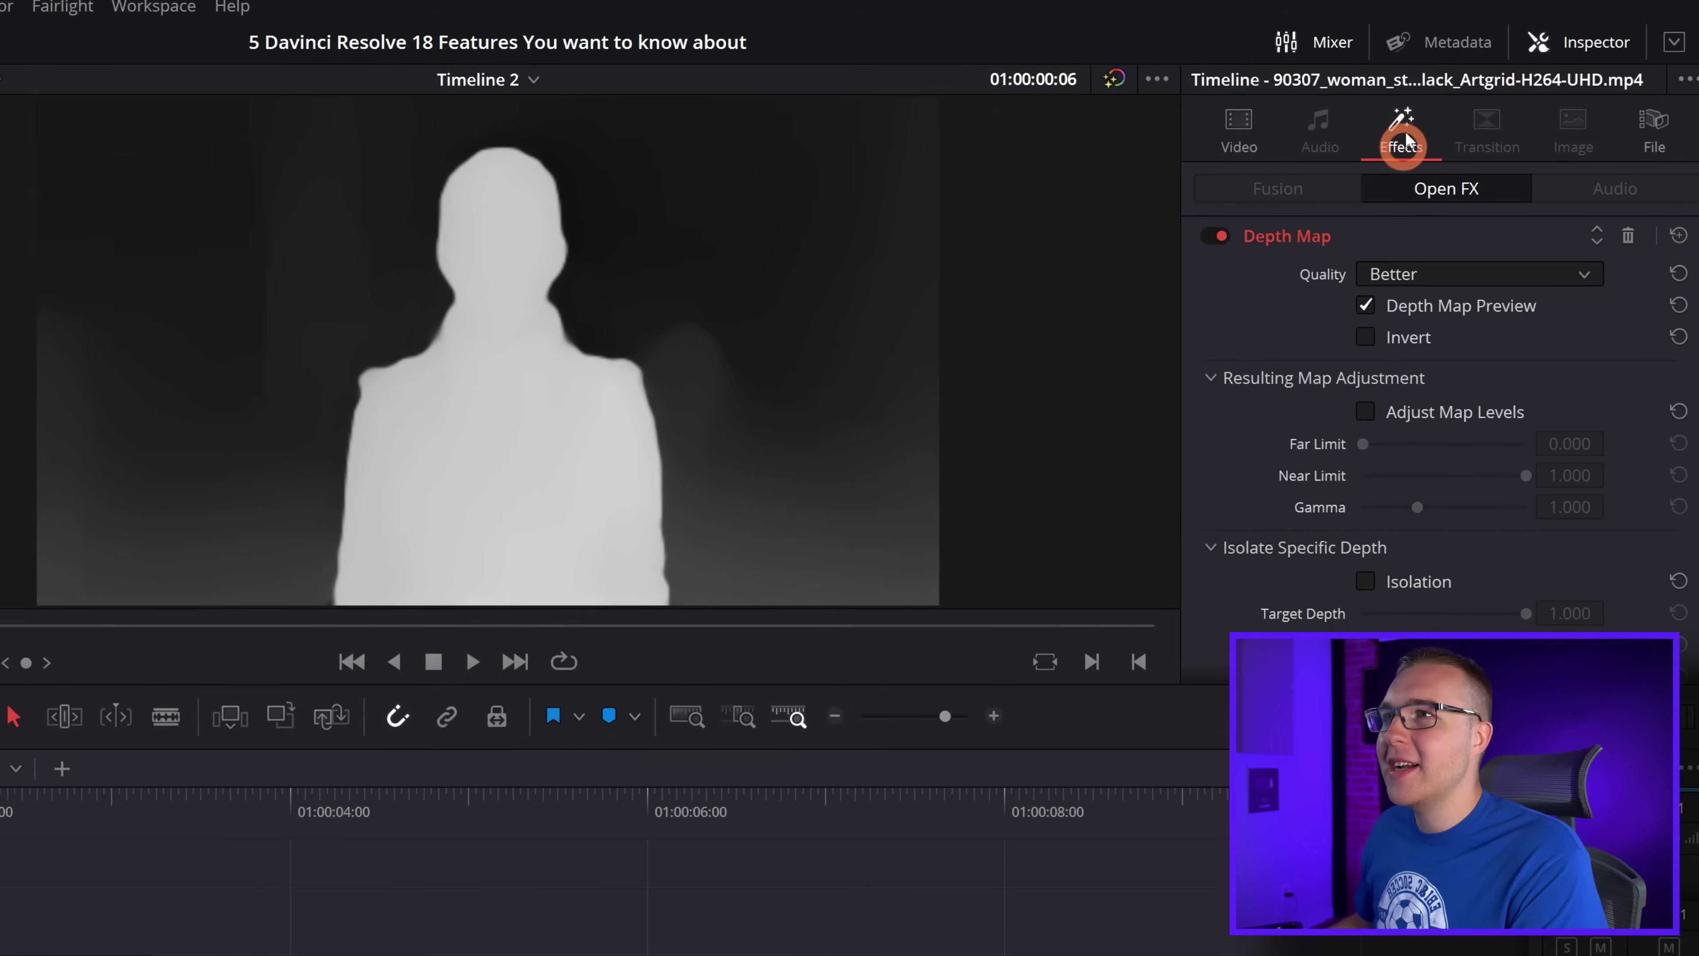
pyautogui.click(1360, 418)
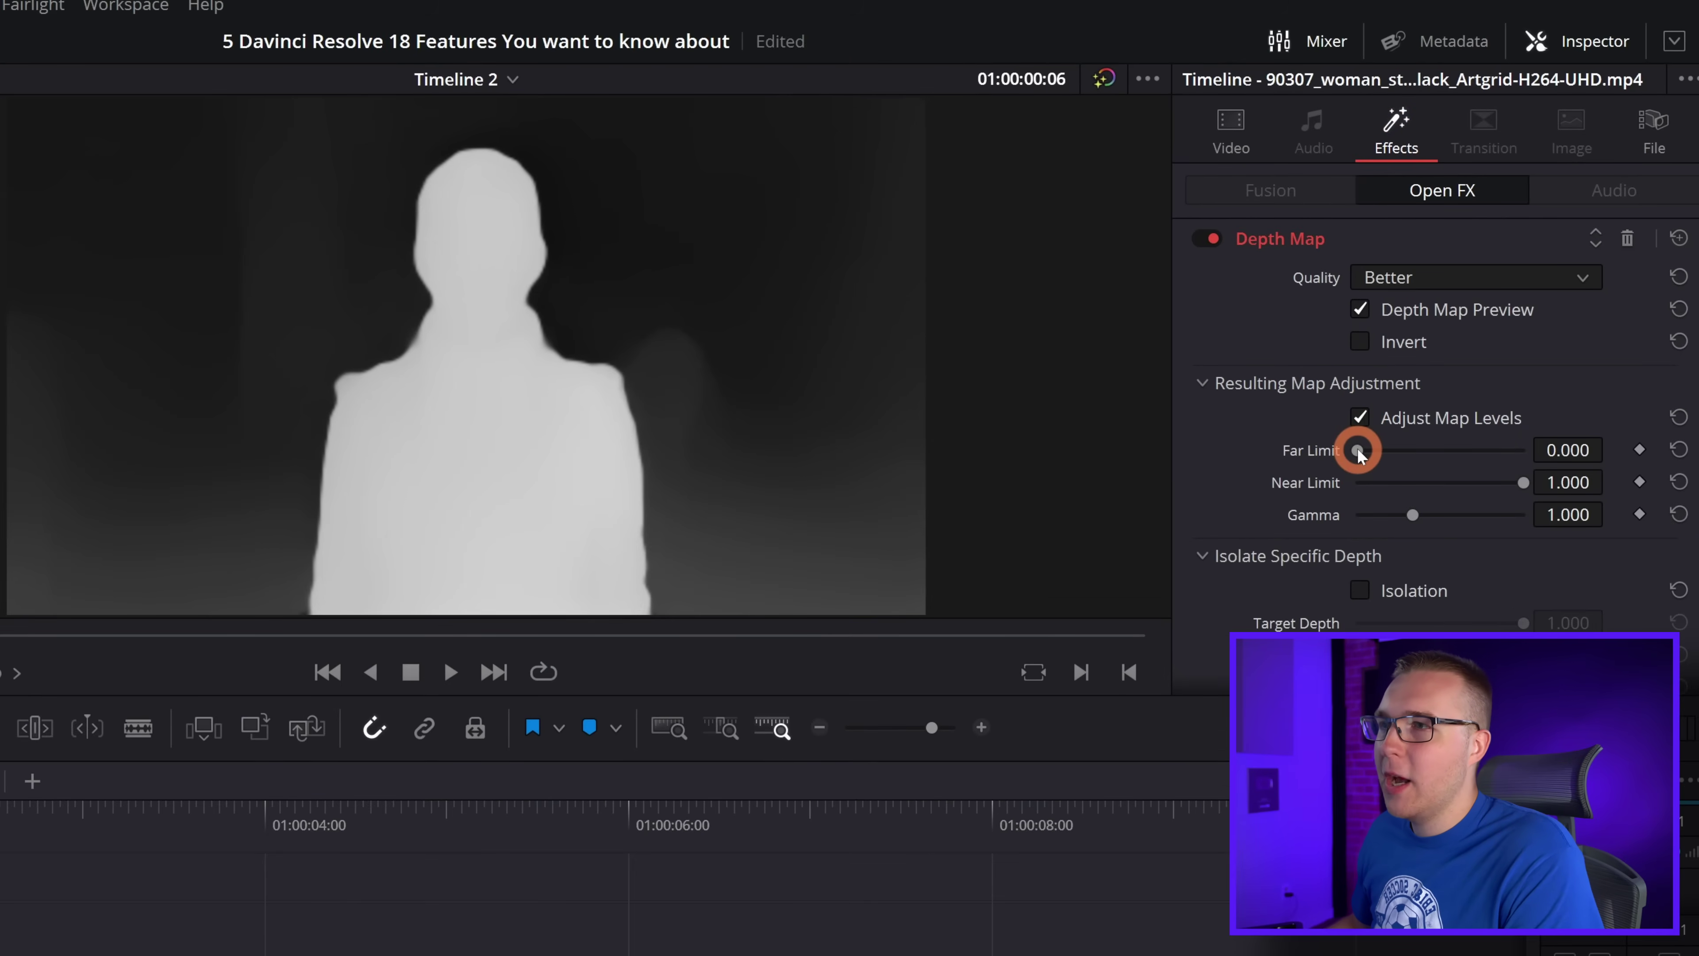
pyautogui.moveTo(1367, 455); pyautogui.dragTo(1400, 455)
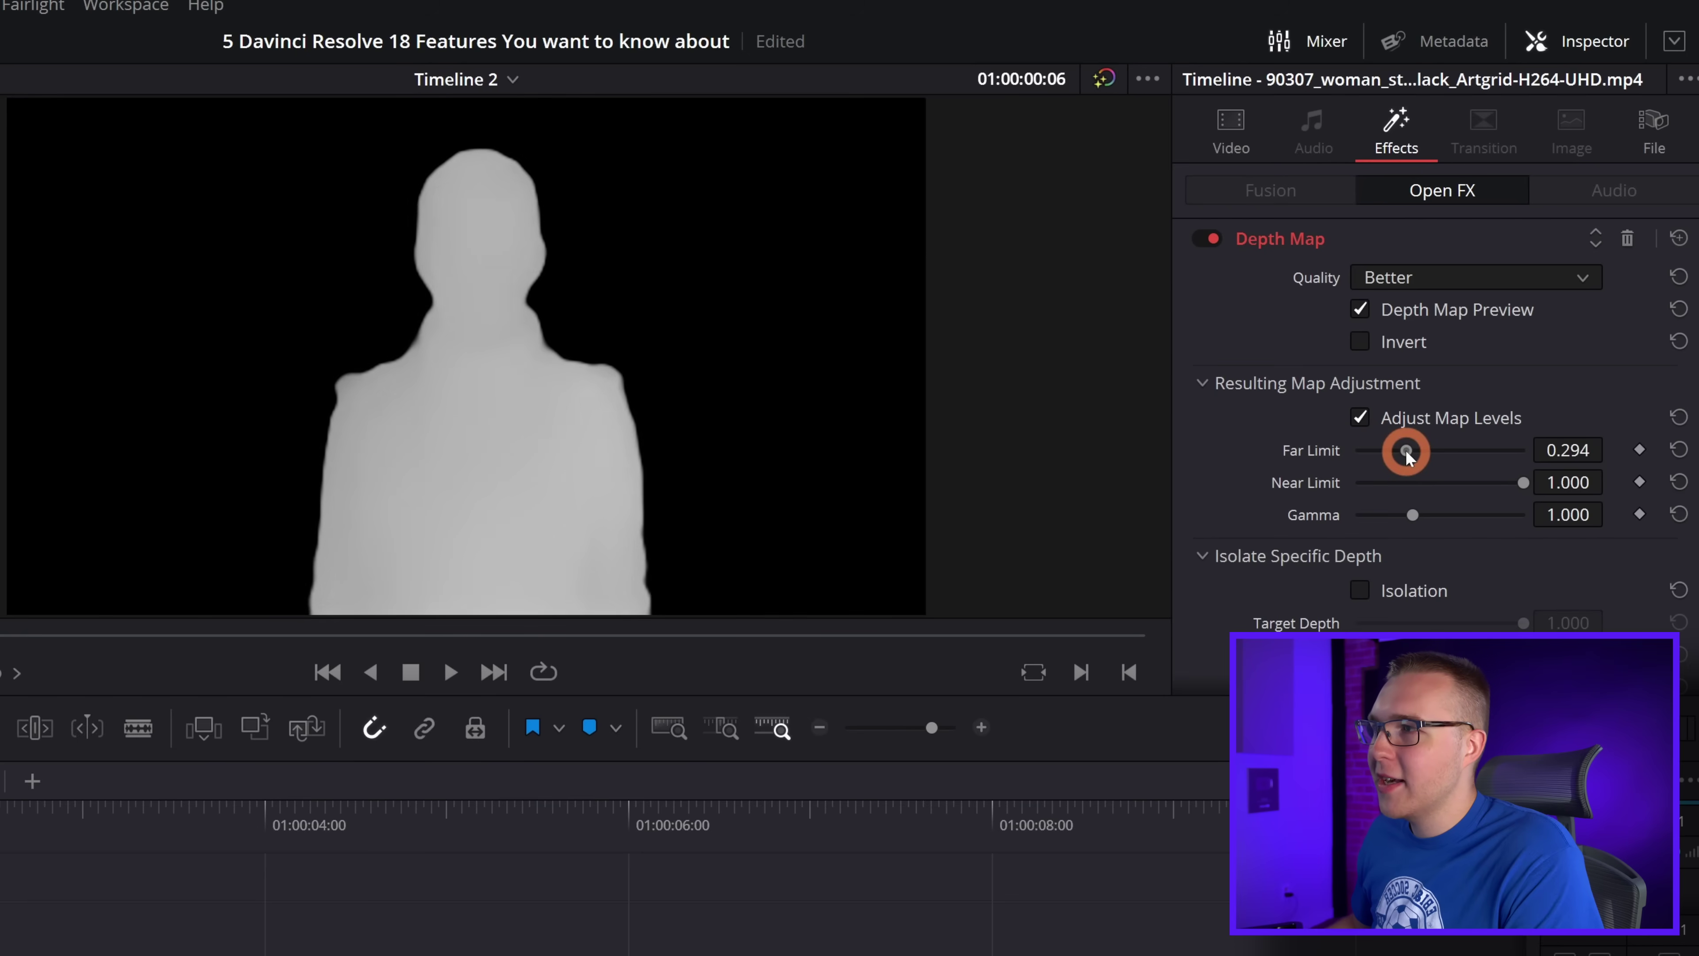
pyautogui.moveTo(1525, 488); pyautogui.dragTo(1477, 485)
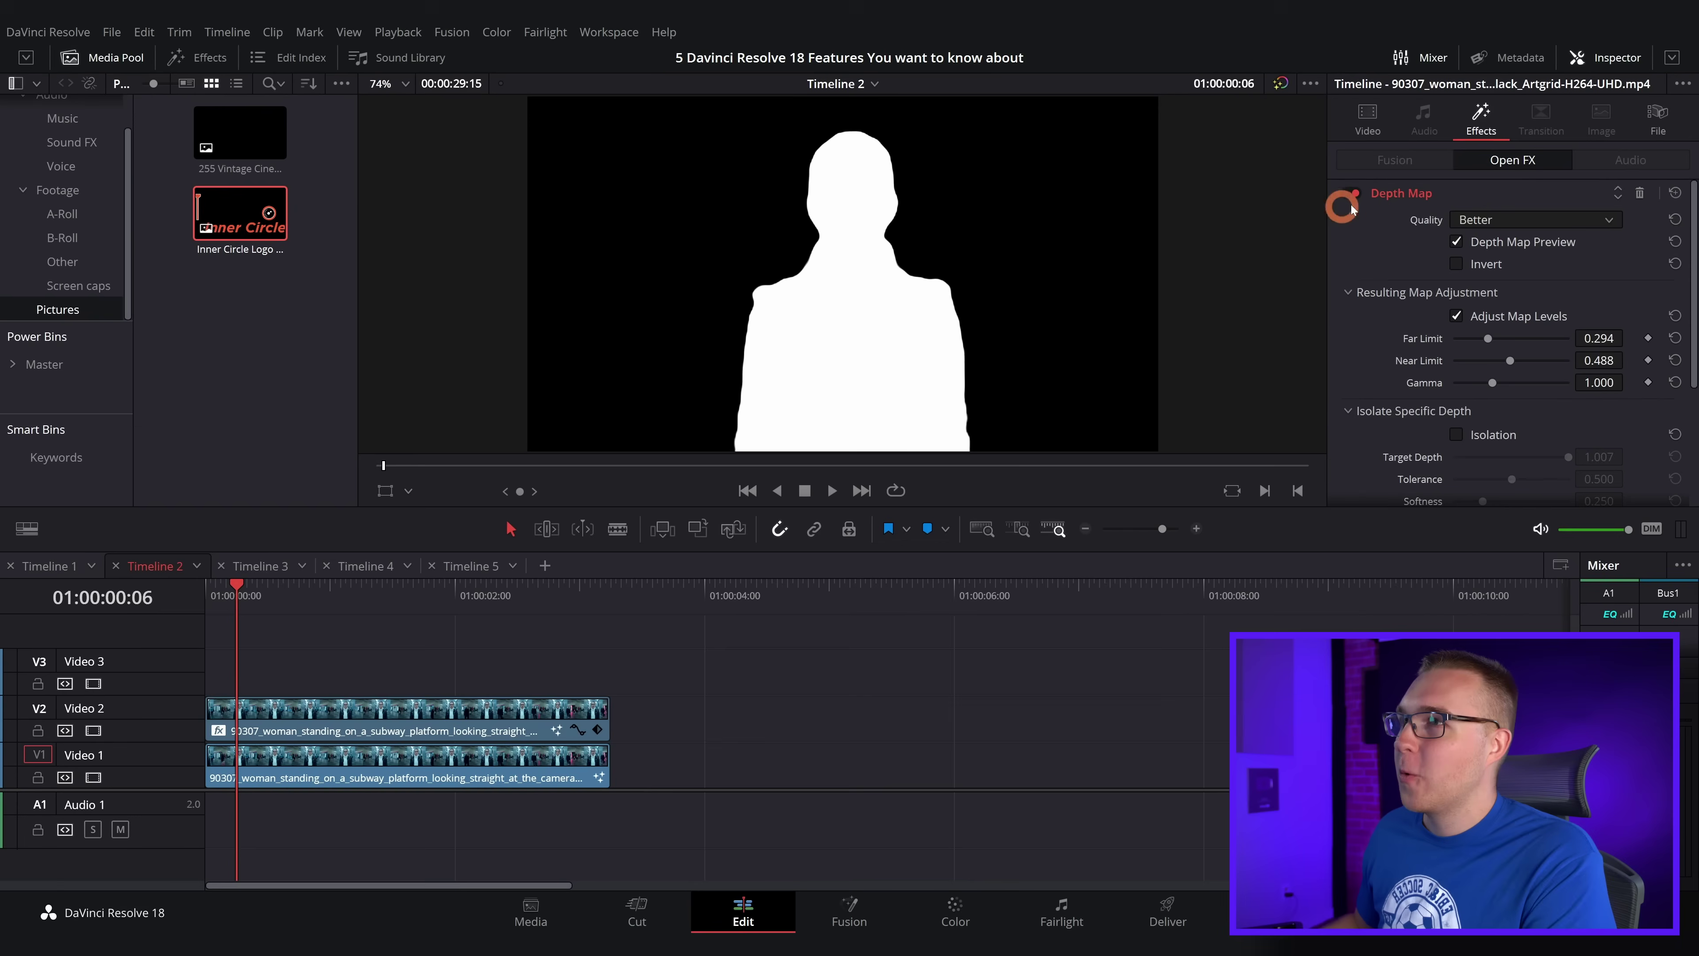
# Turn off Depth Map Preview and place the 255 Vintage Cinemascope letterbox on Video 2
pyautogui.click(1464, 239)
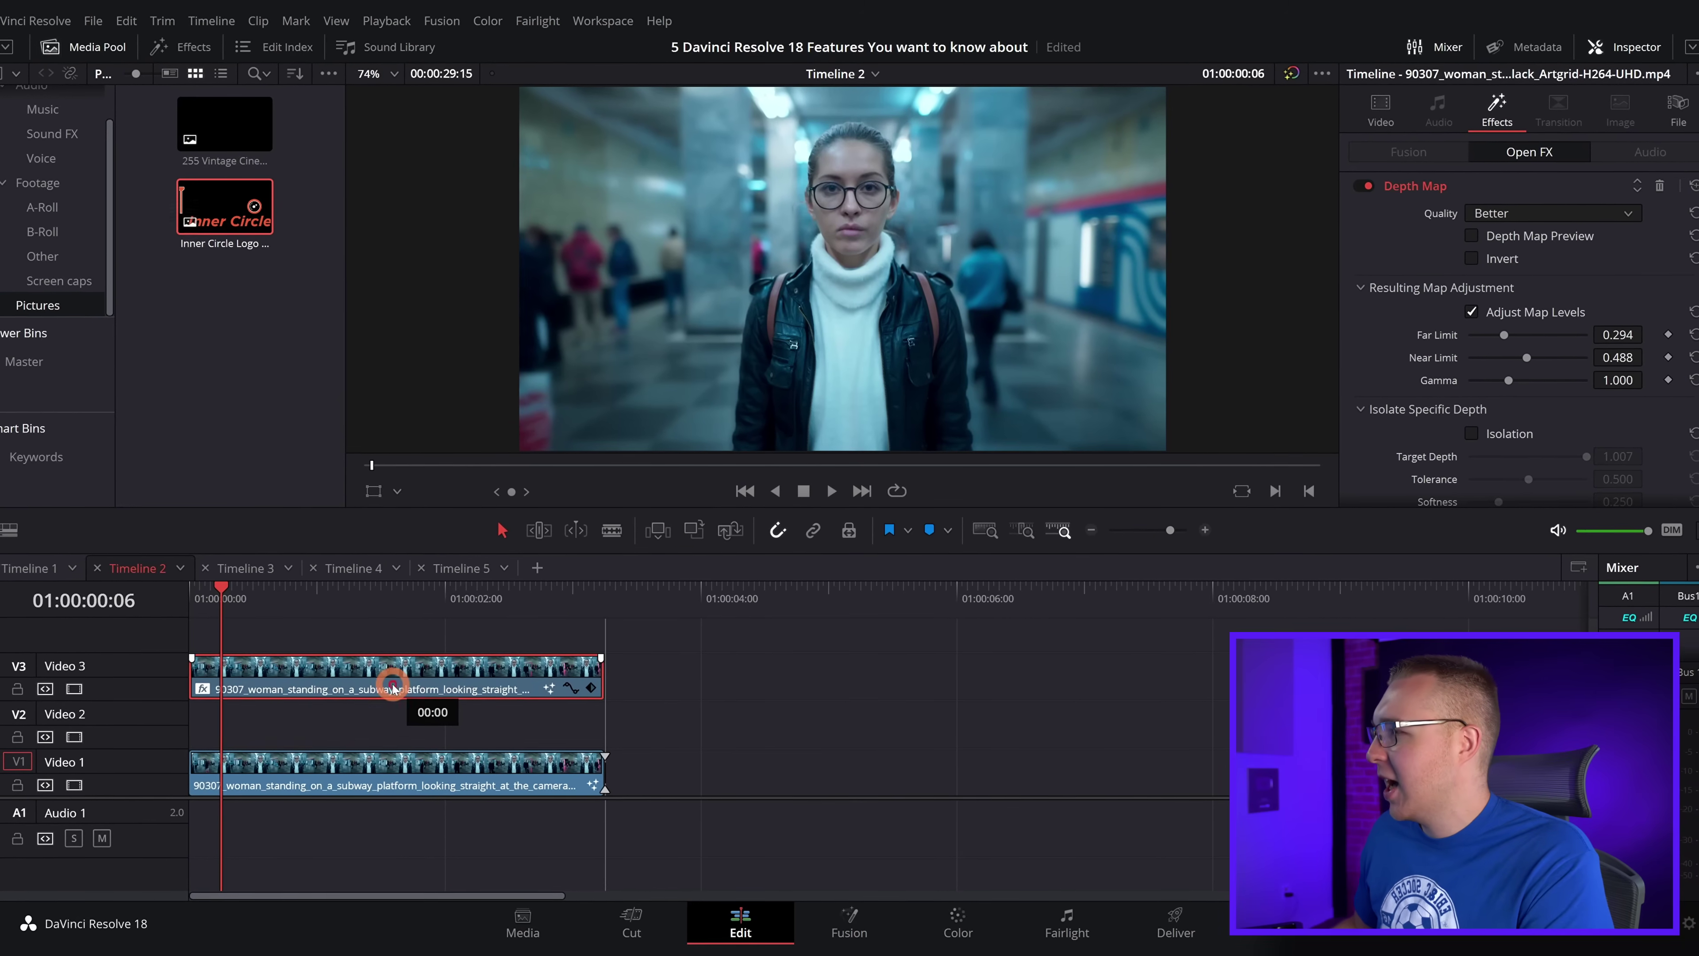
pyautogui.moveTo(656, 606); pyautogui.dragTo(209, 698)
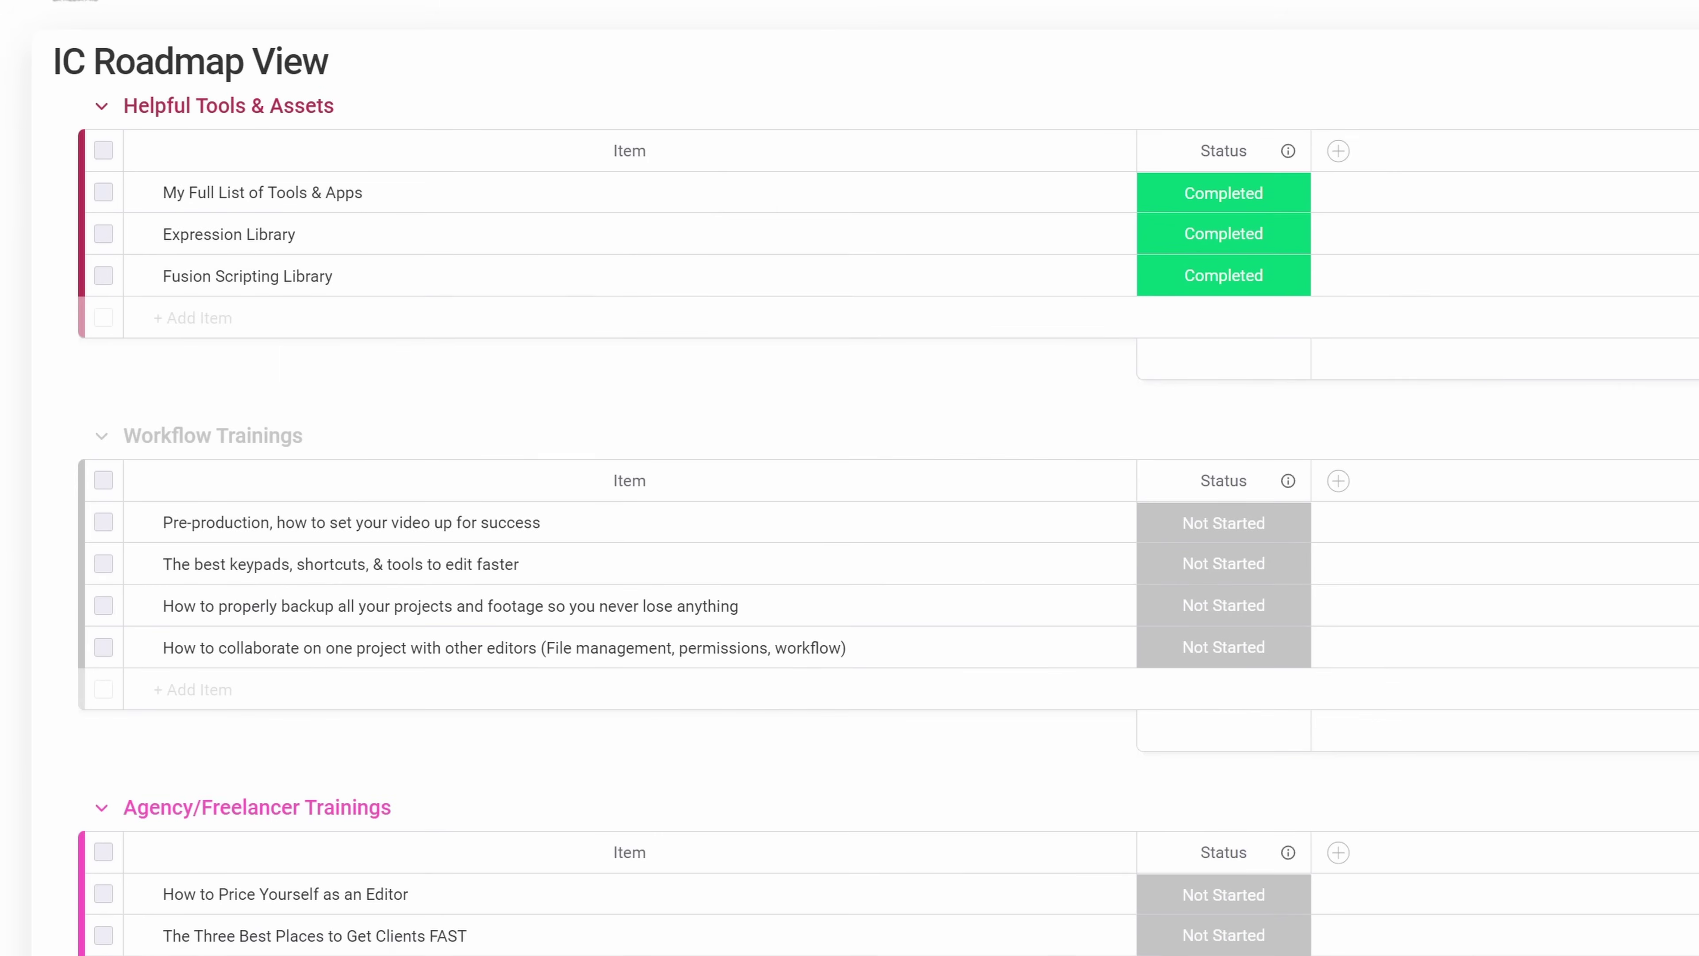
# Scroll the IC Roadmap View board through the Video Editing and Davinci Resolve Trainings groups
pyautogui.scroll(-4, 869, 495)
pyautogui.scroll(-8, 869, 495)
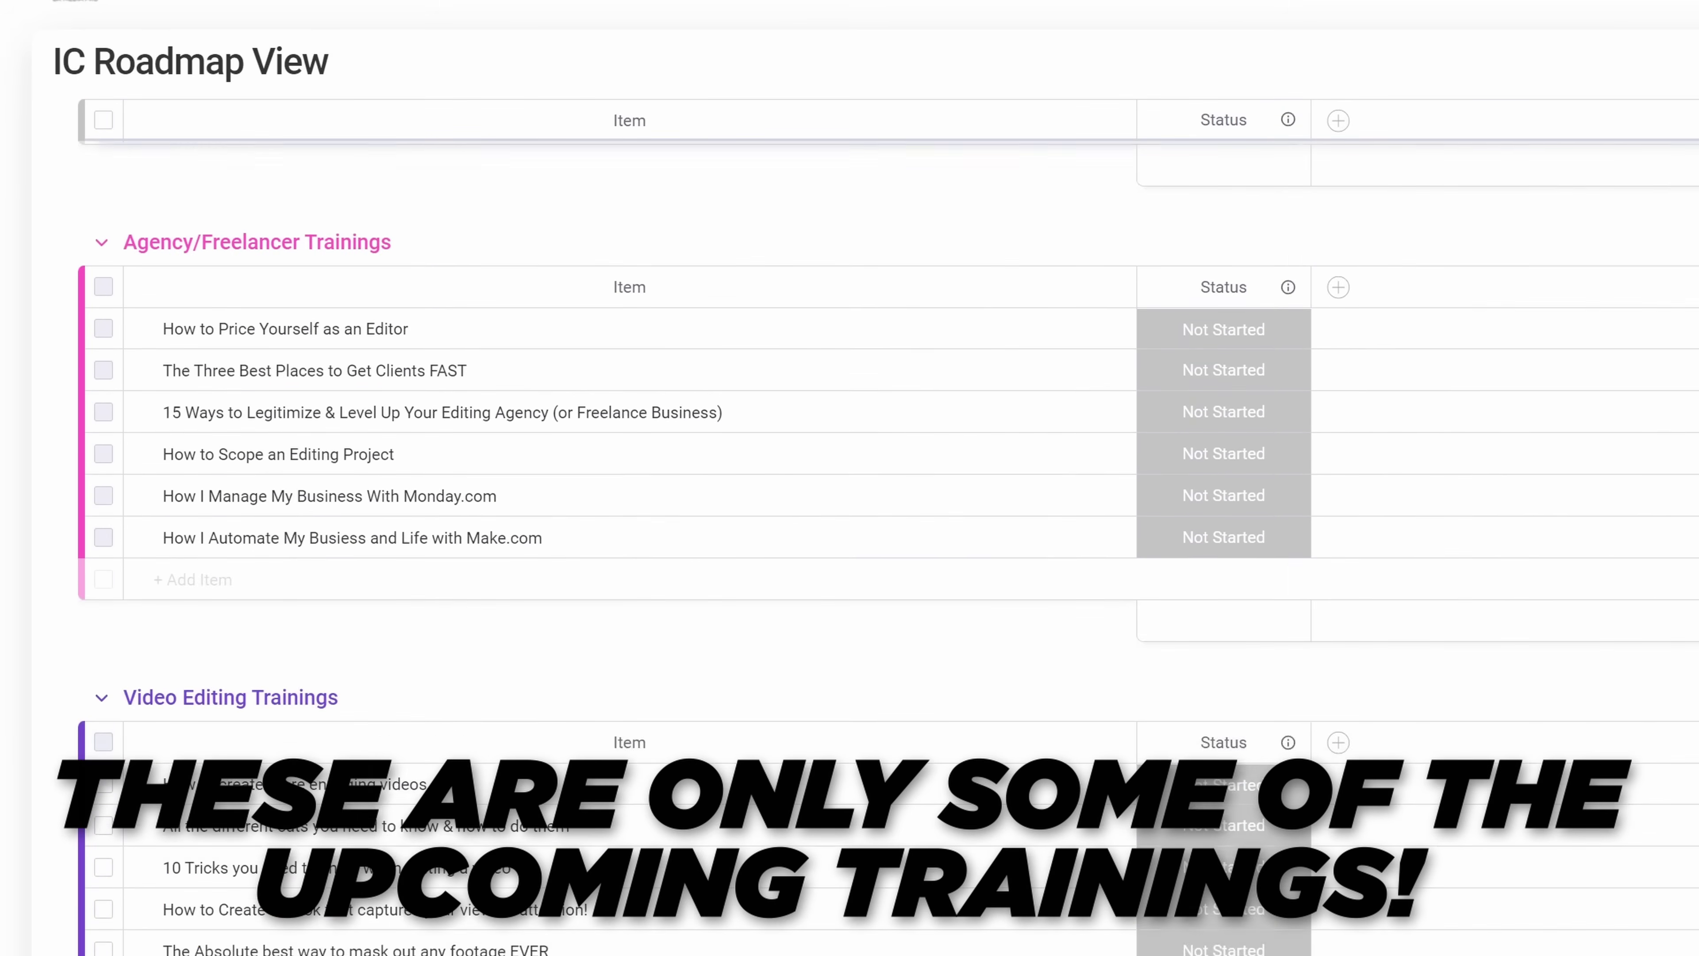
pyautogui.scroll(-8, 869, 495)
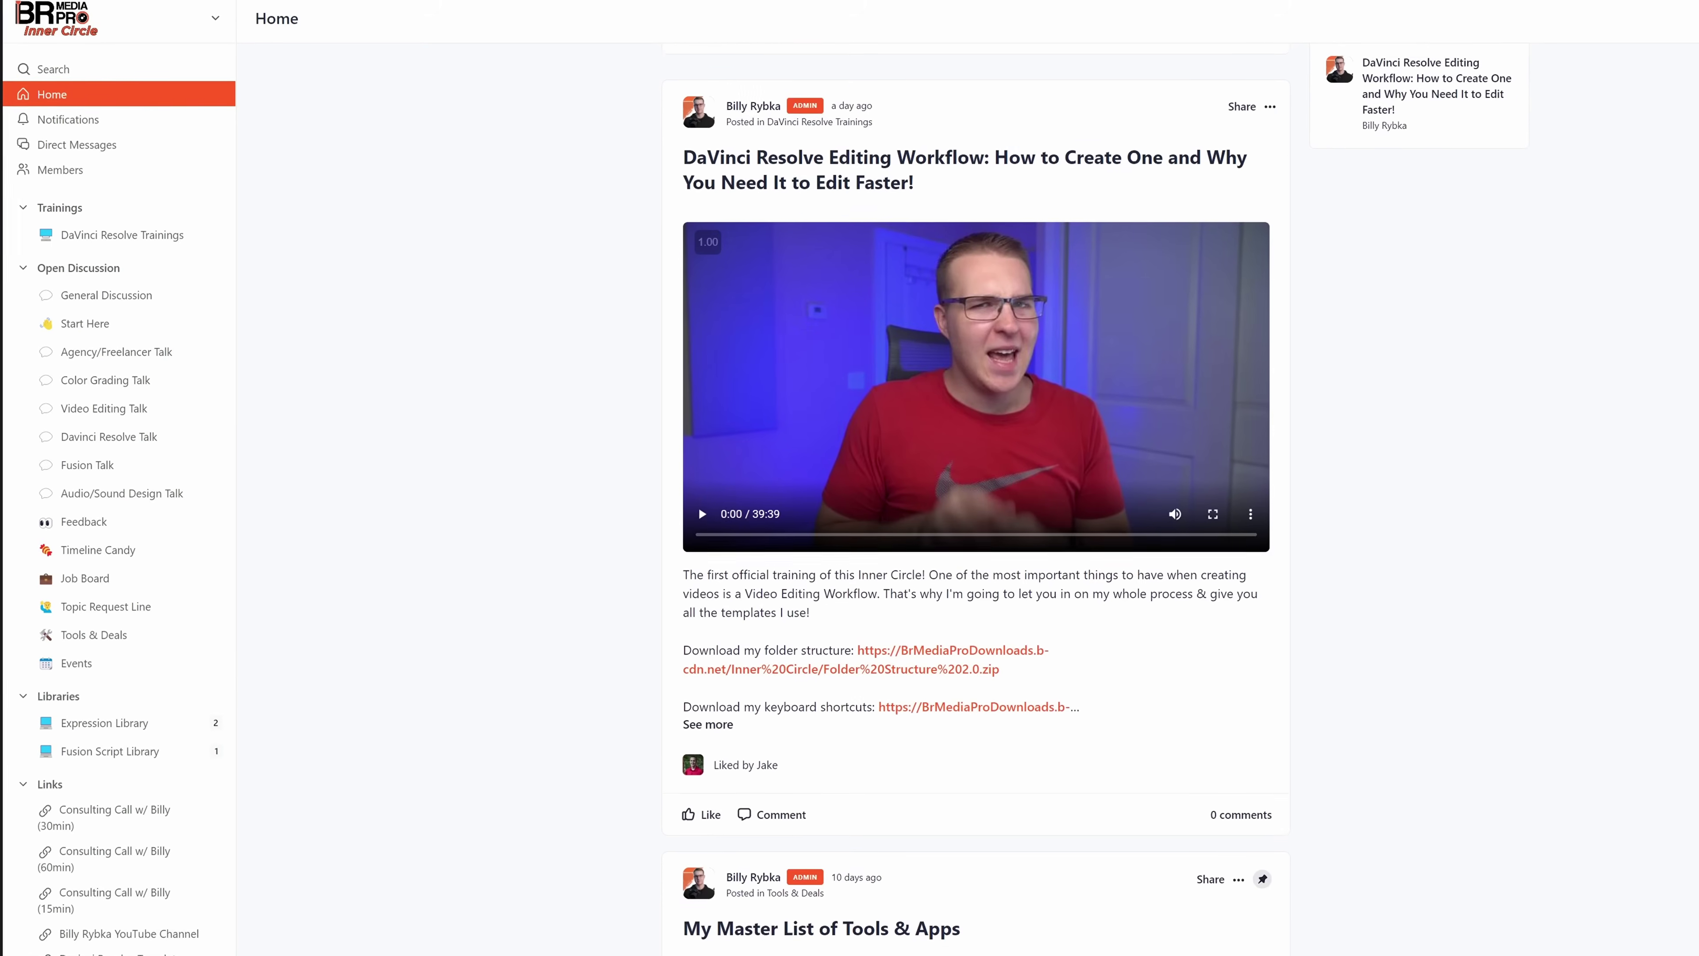
# Scroll down the Circle Home feed past the DaVinci Resolve Editing Workflow training post
pyautogui.scroll(-3, 976, 469)
pyautogui.scroll(-2, 977, 469)
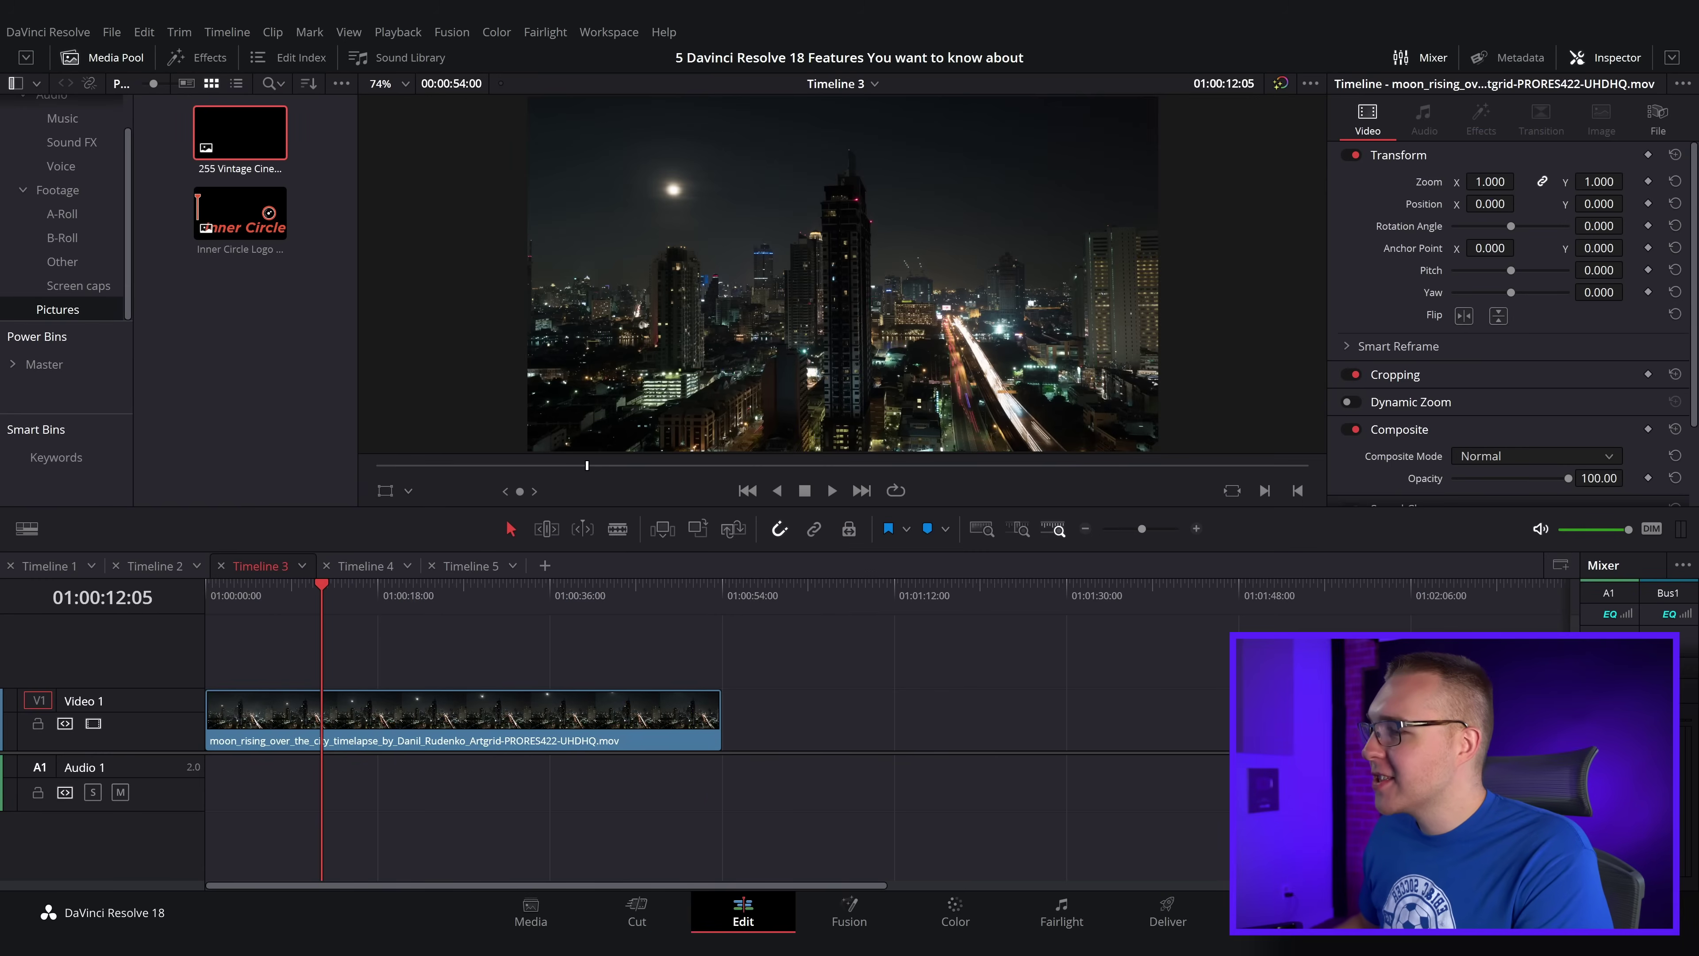
# Launch Blackmagic Proxy Generator from a Windows search for 'bla'
pyautogui.press('super+s')
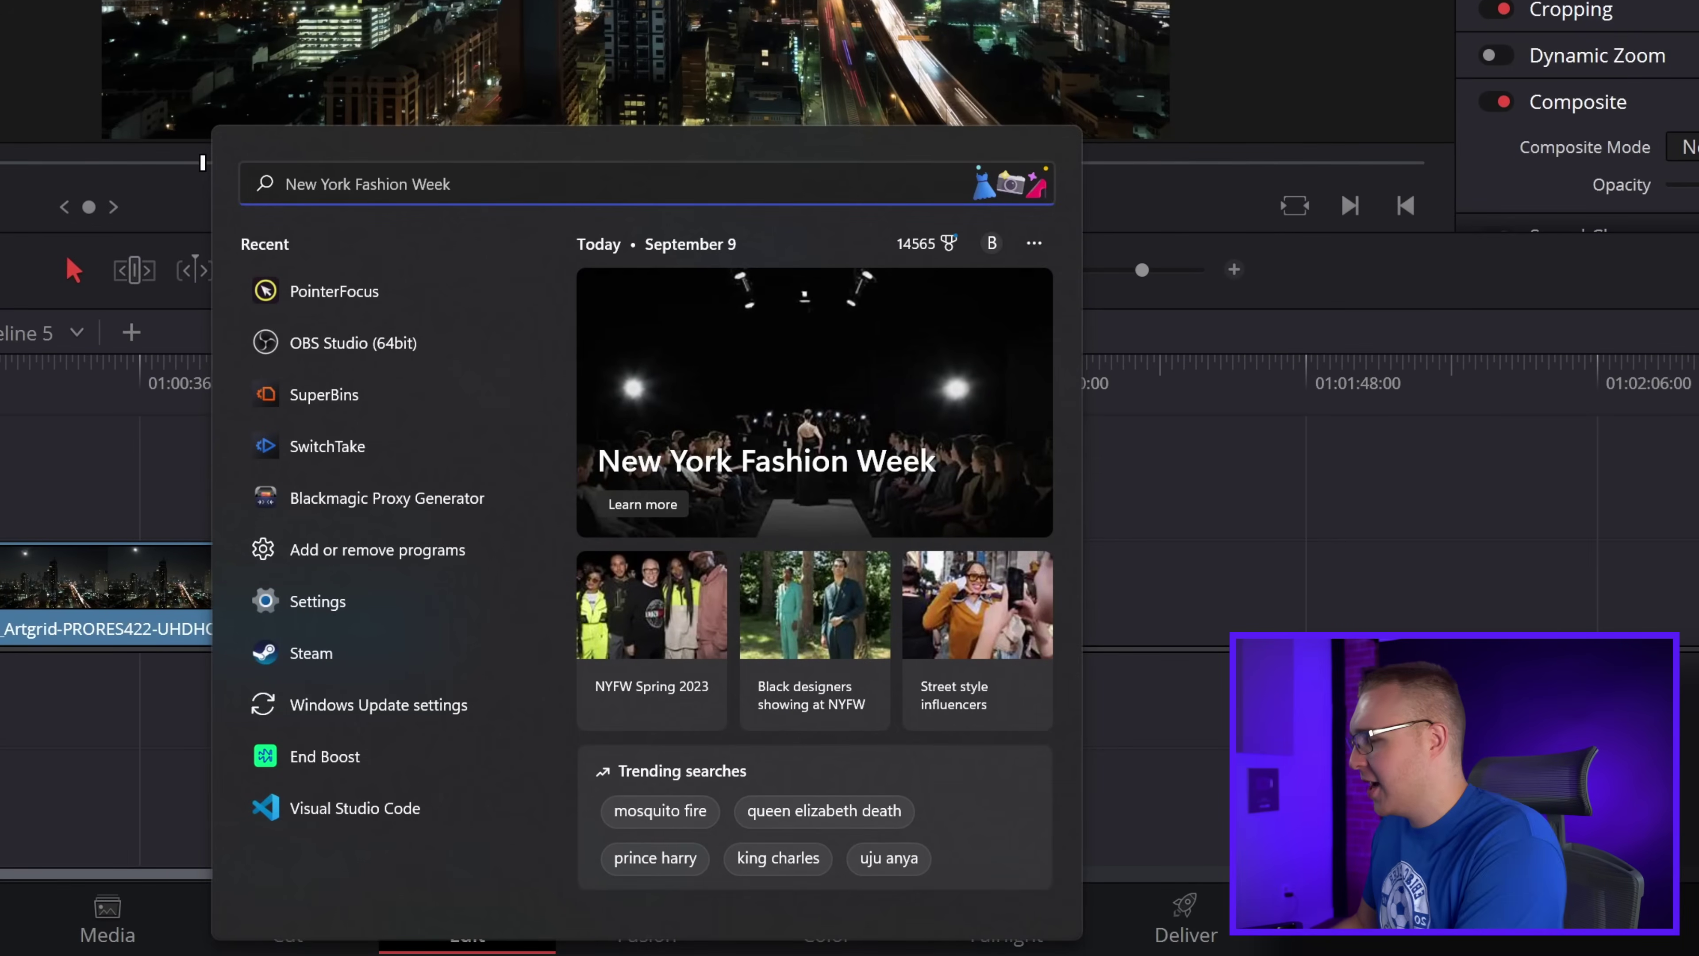
pyautogui.write('bla')
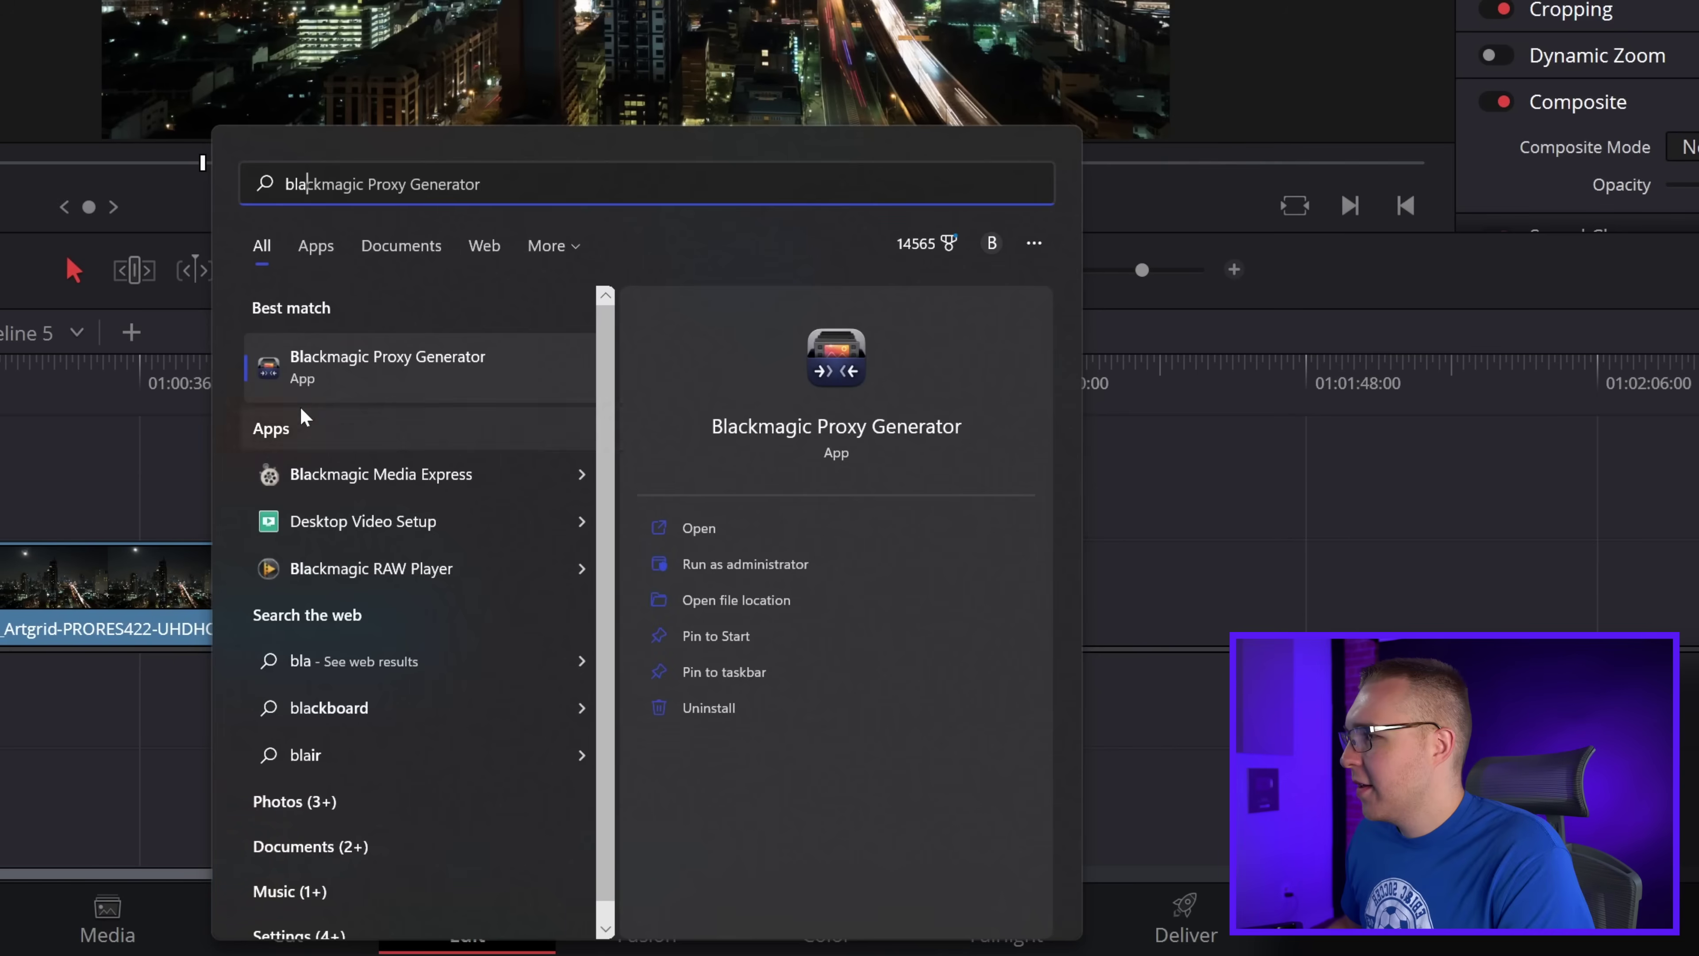
pyautogui.click(343, 396)
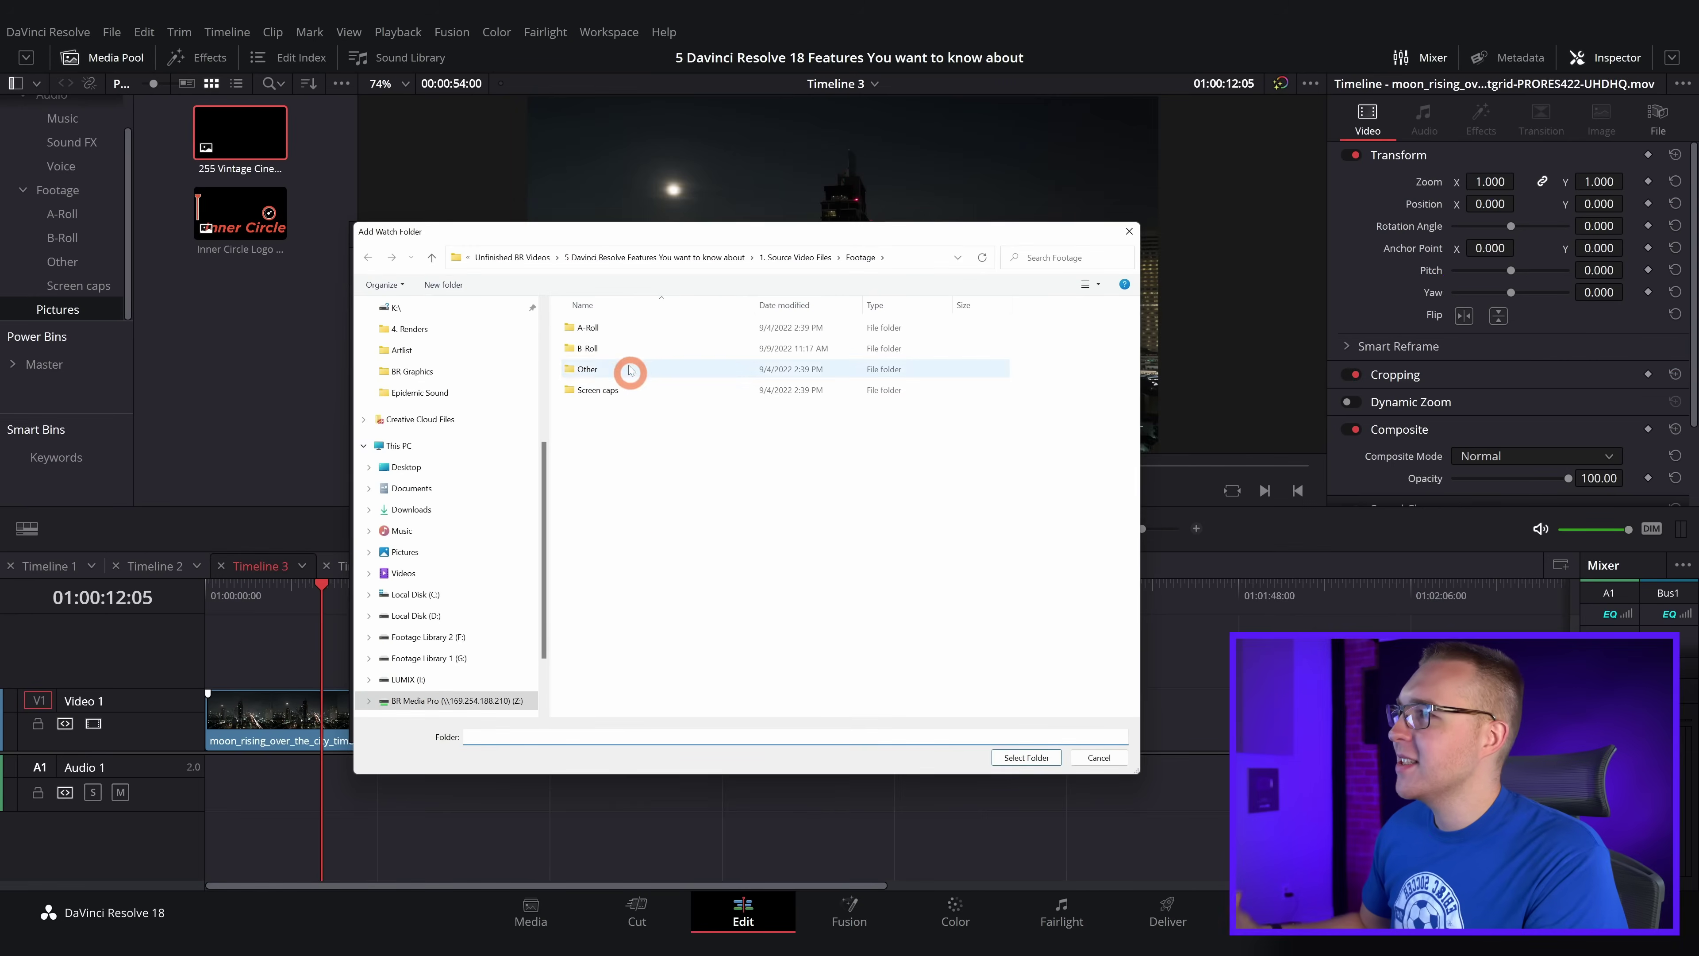
# Add Footage > B-Roll as a watch folder and generate H.264 1080p proxies for its 4 files
pyautogui.click(1107, 749)
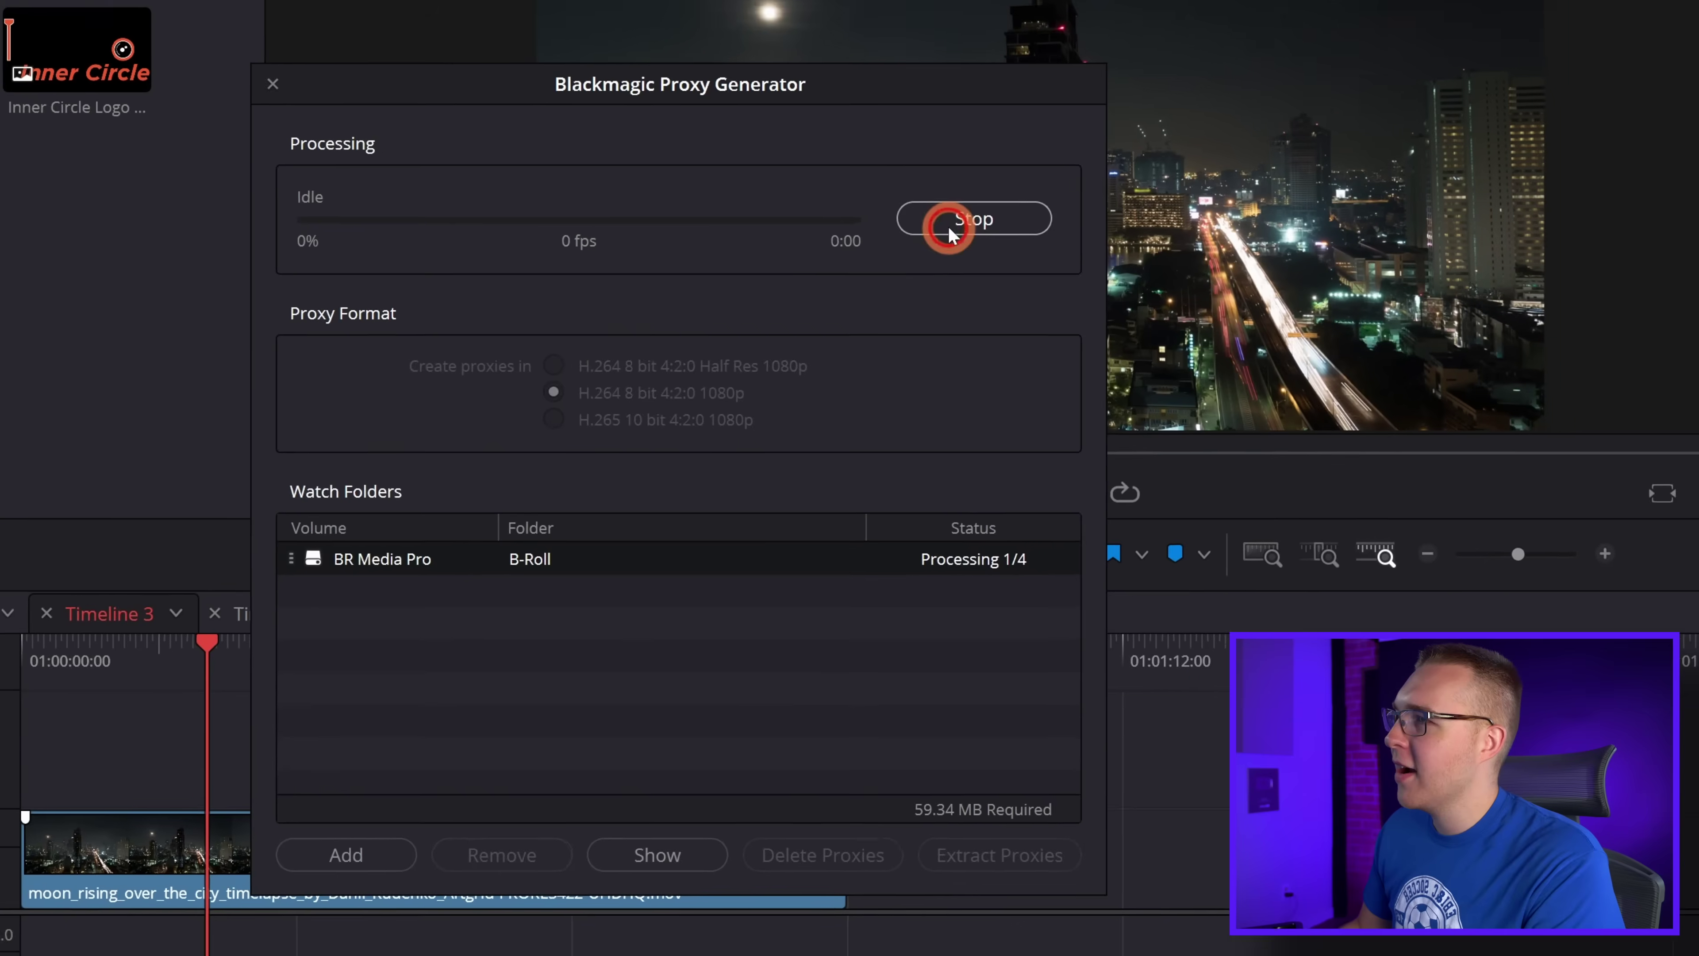
pyautogui.click(800, 338)
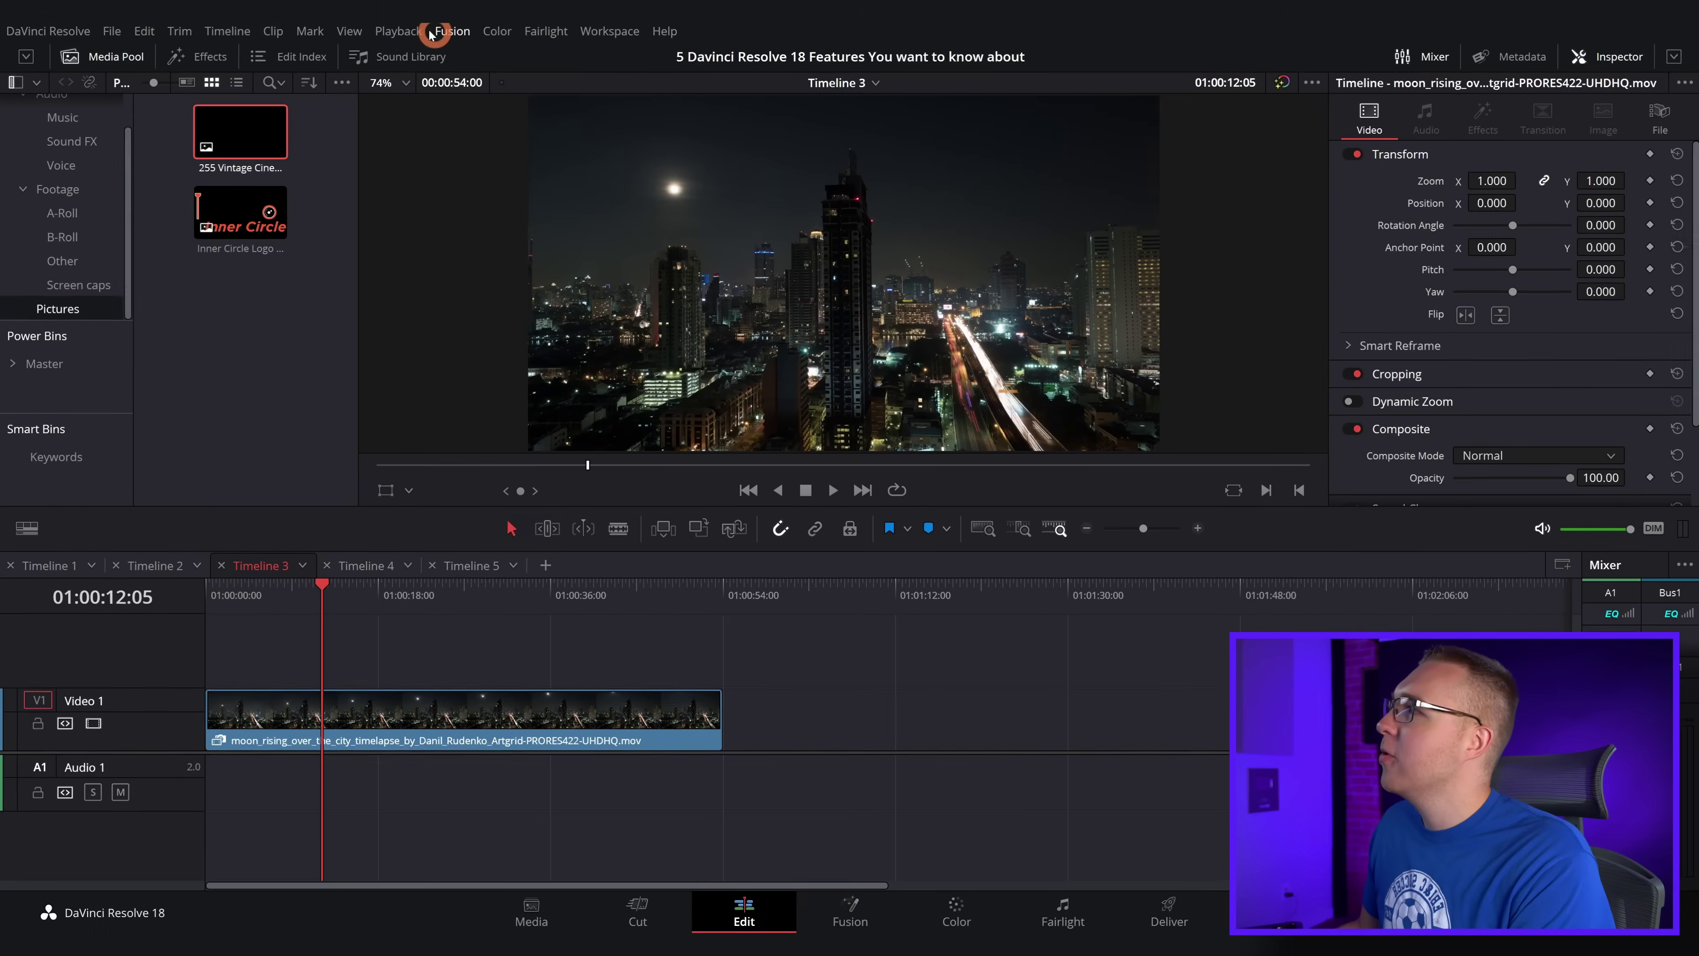
# Set Proxy Handling to Prefer Camera Originals, then select the timelapse clip and recheck the Playback menu
pyautogui.click(390, 34)
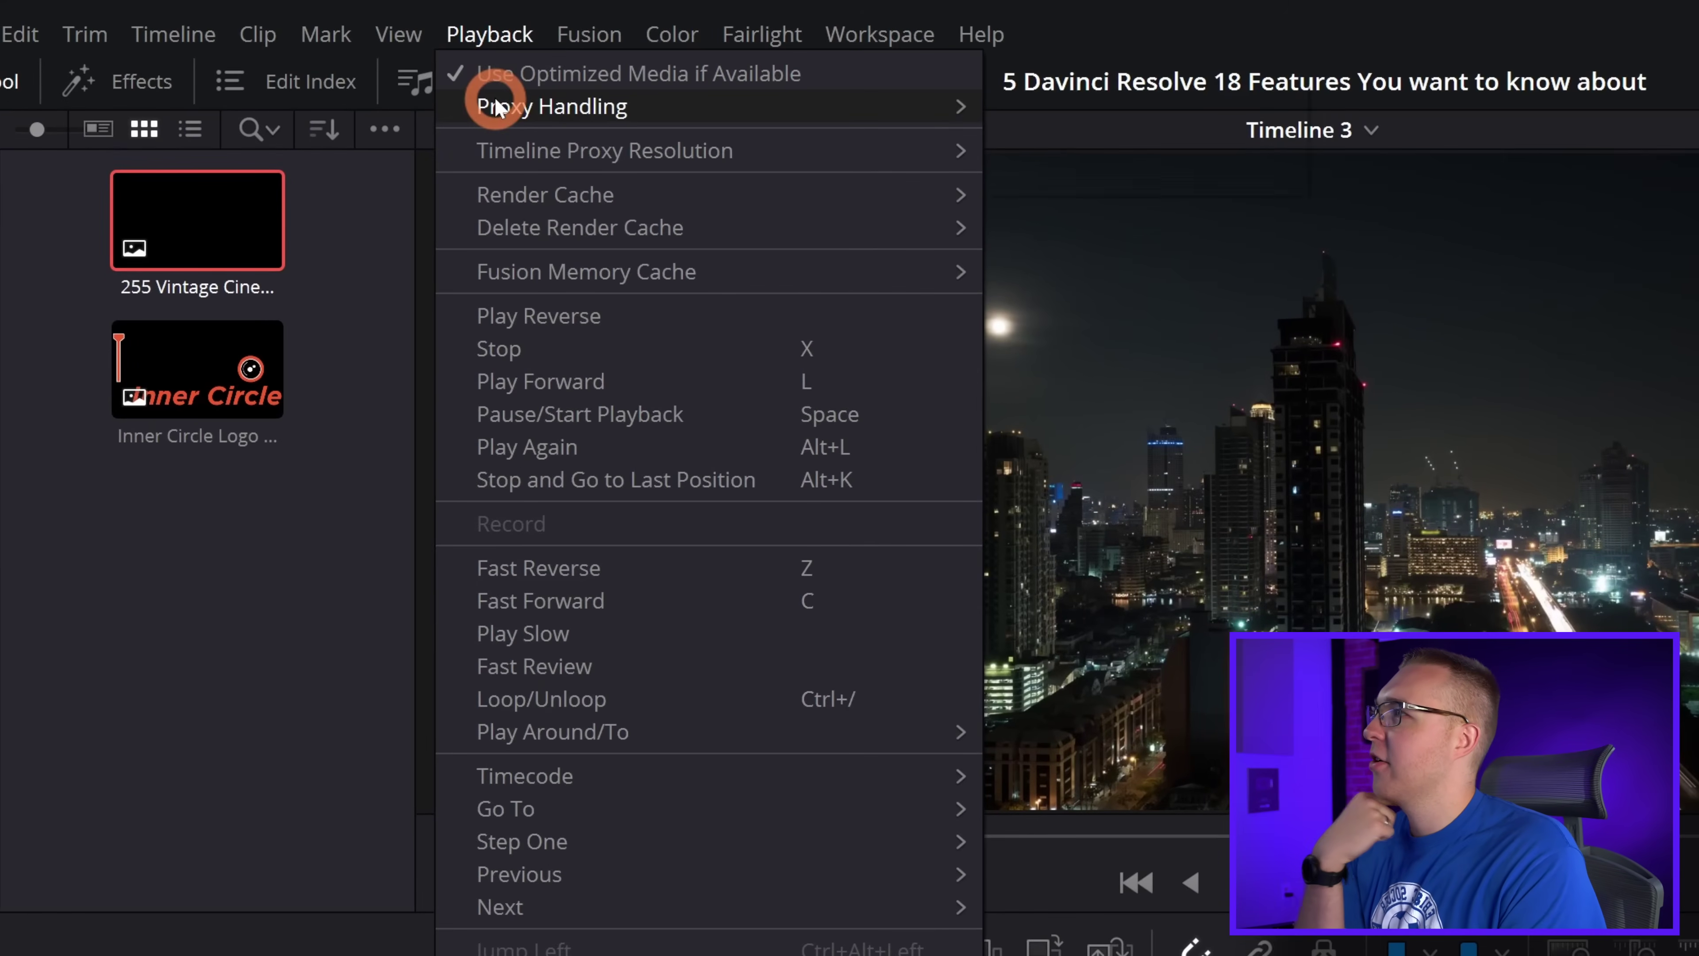
pyautogui.click(496, 108)
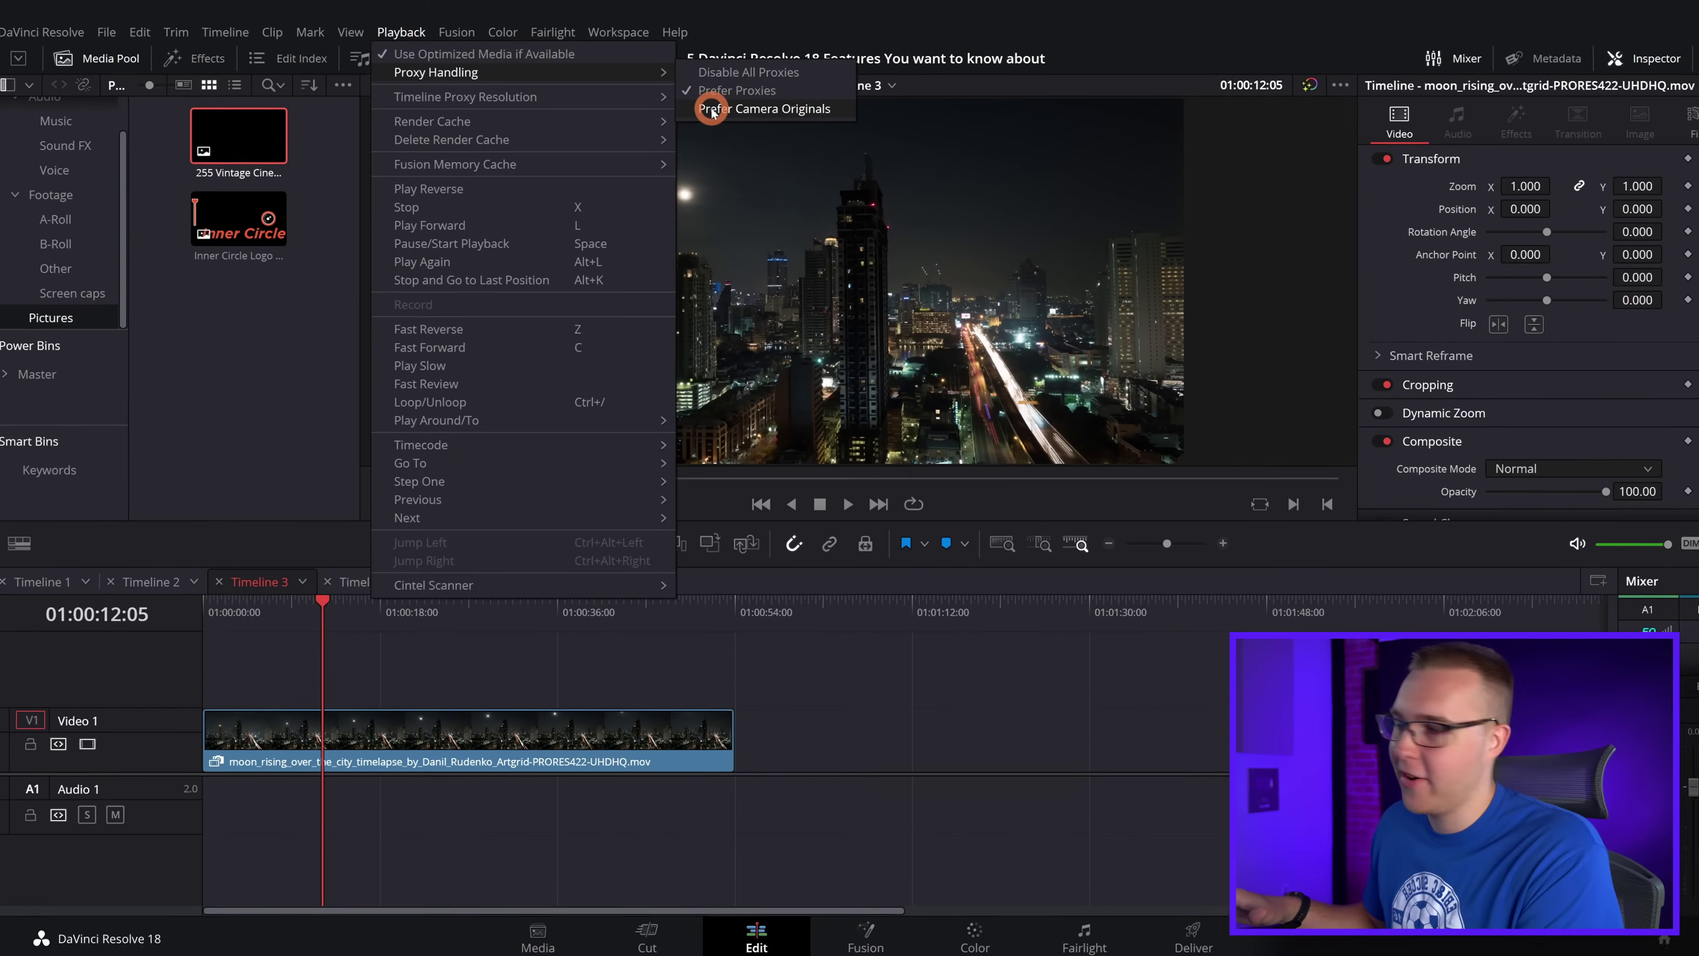
pyautogui.click(945, 154)
pyautogui.click(233, 728)
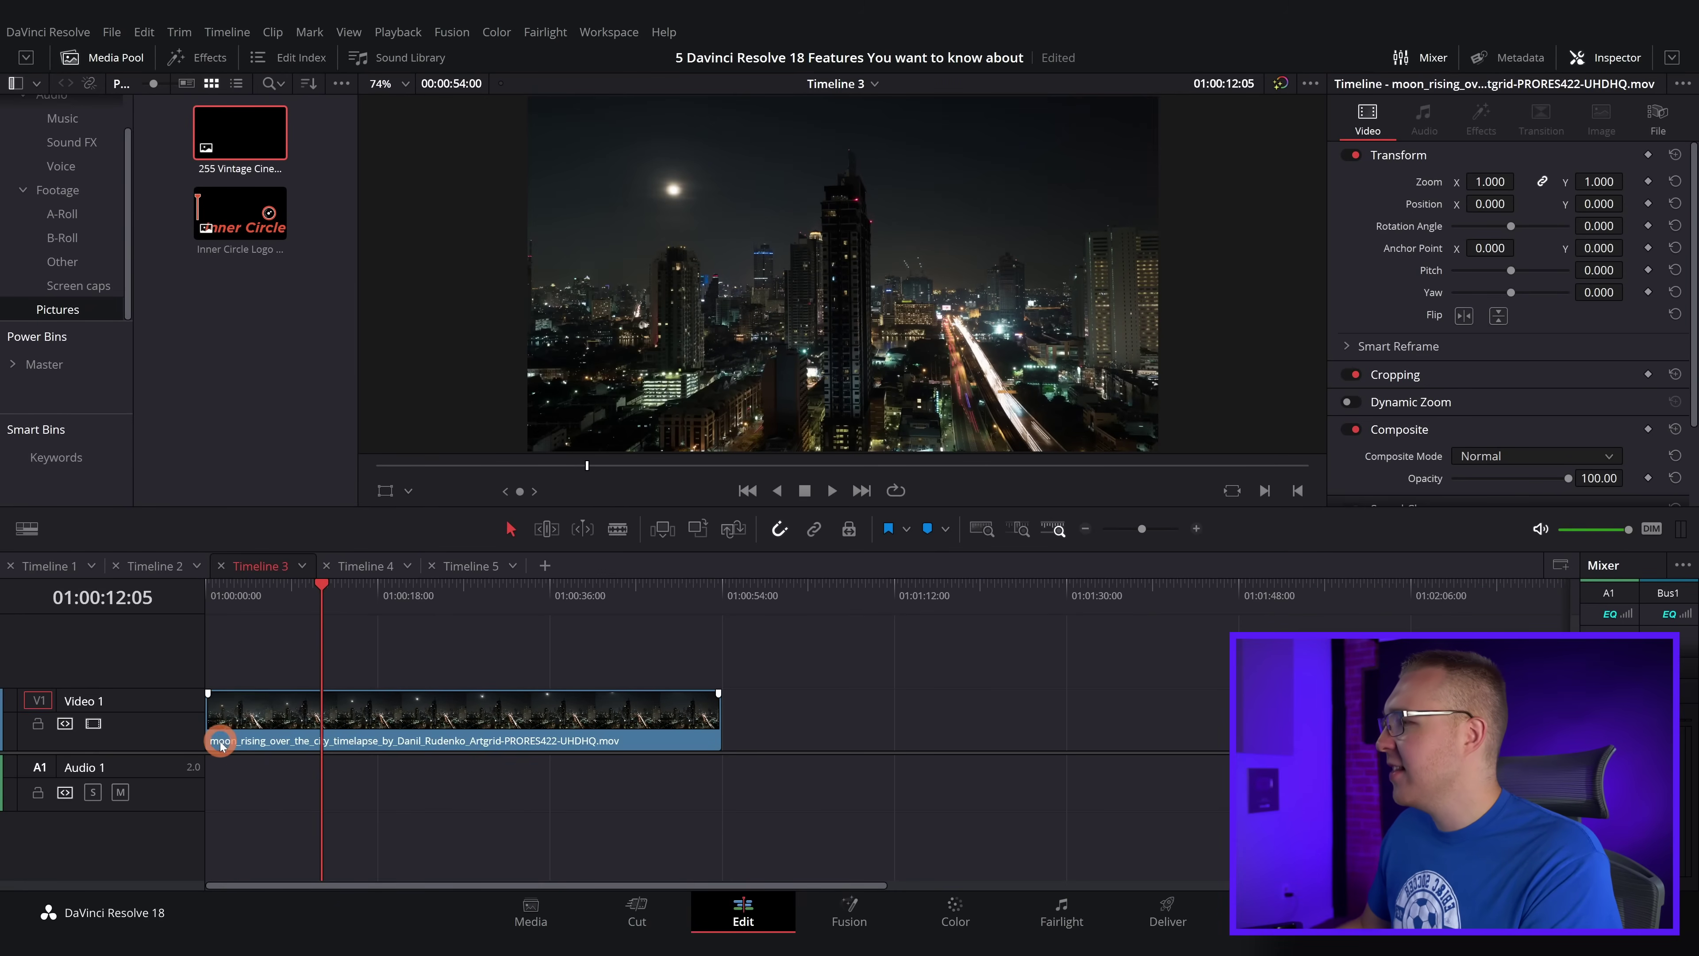
pyautogui.click(399, 32)
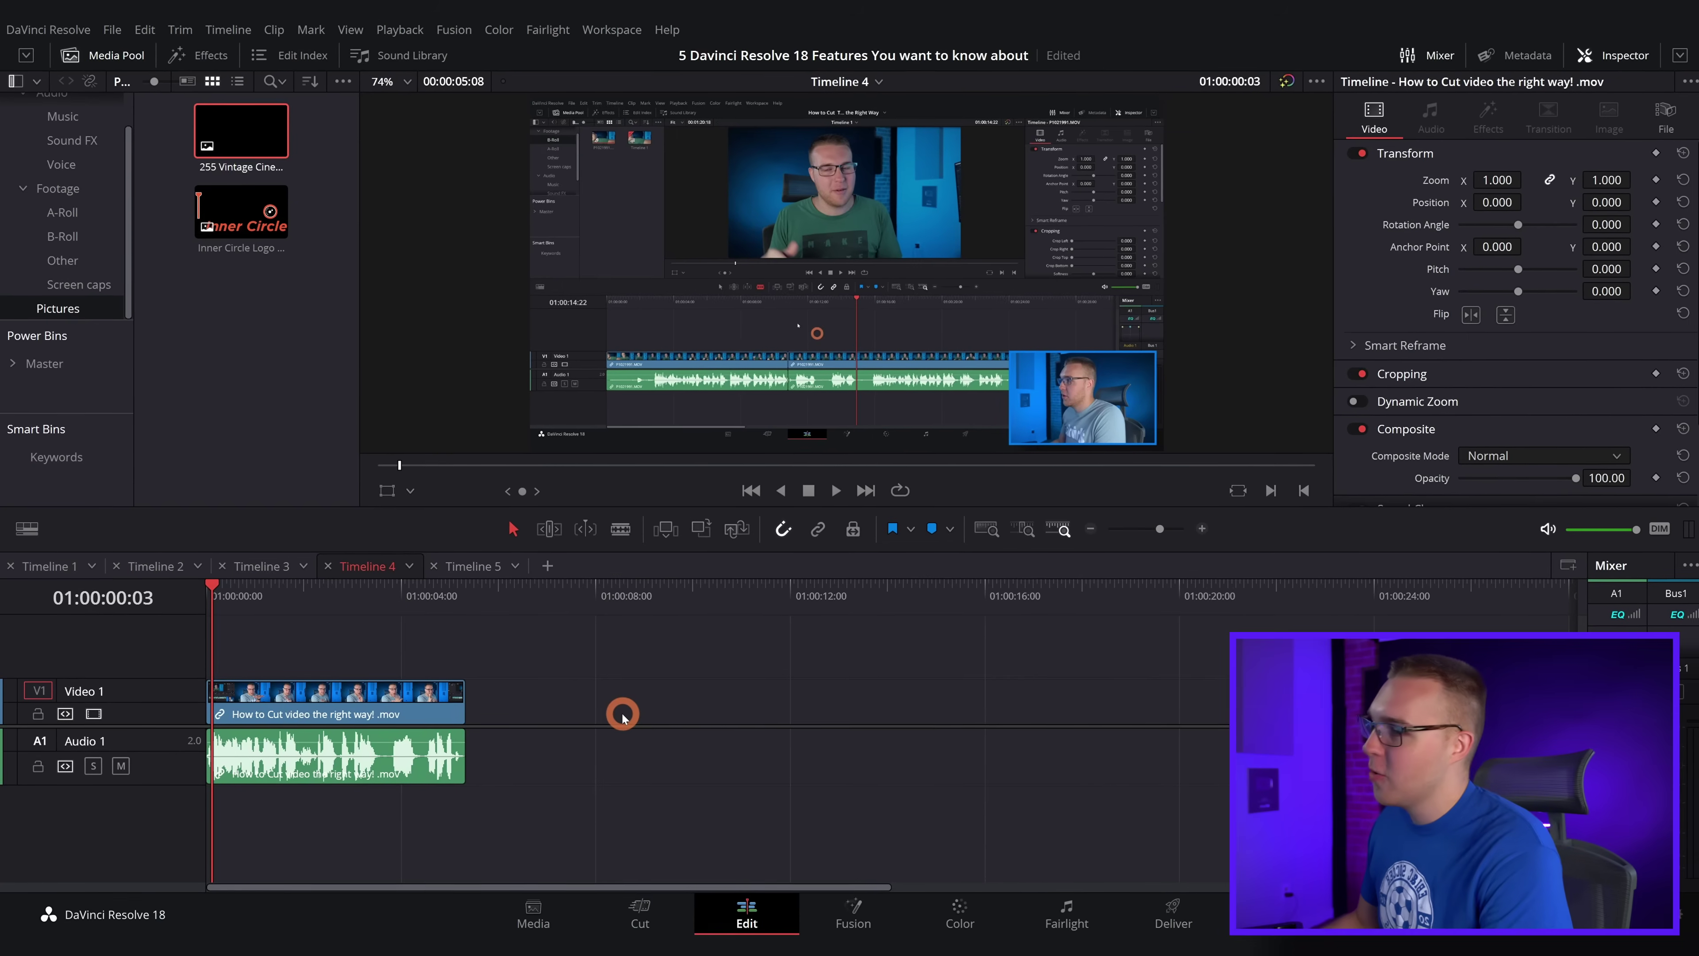
# Drop test.srt onto Timeline 4 as subtitles and play from the start to check the captions
pyautogui.hotkey('alt', 'Tab')
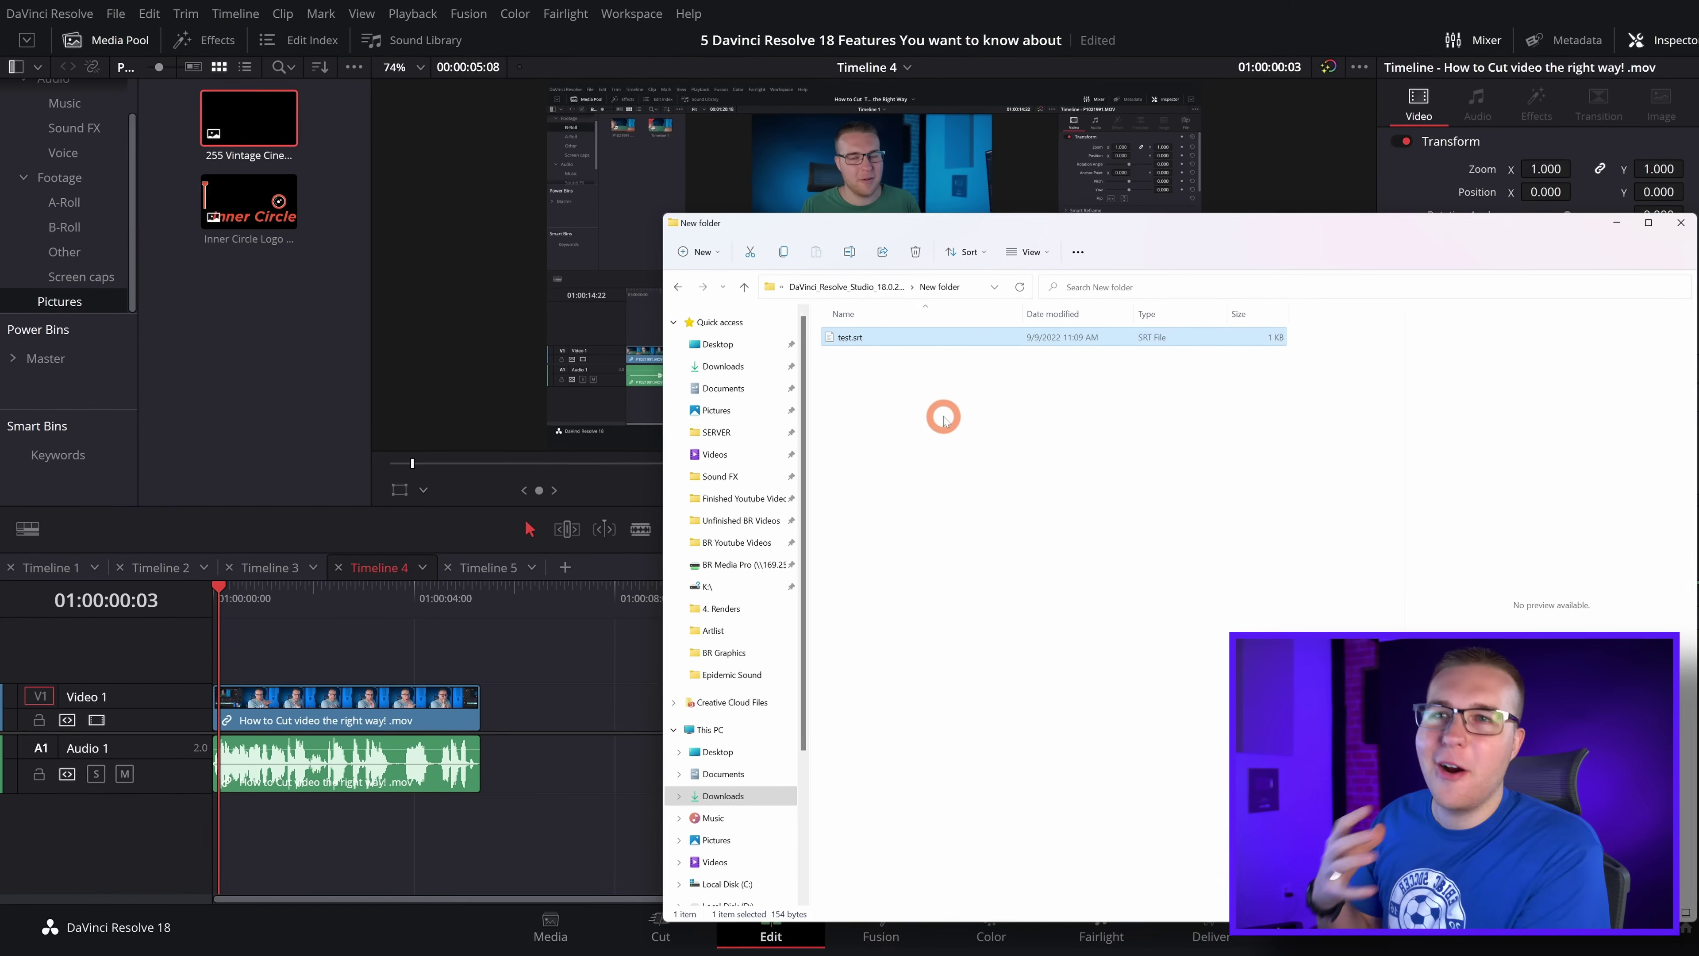
pyautogui.moveTo(863, 337); pyautogui.dragTo(222, 662)
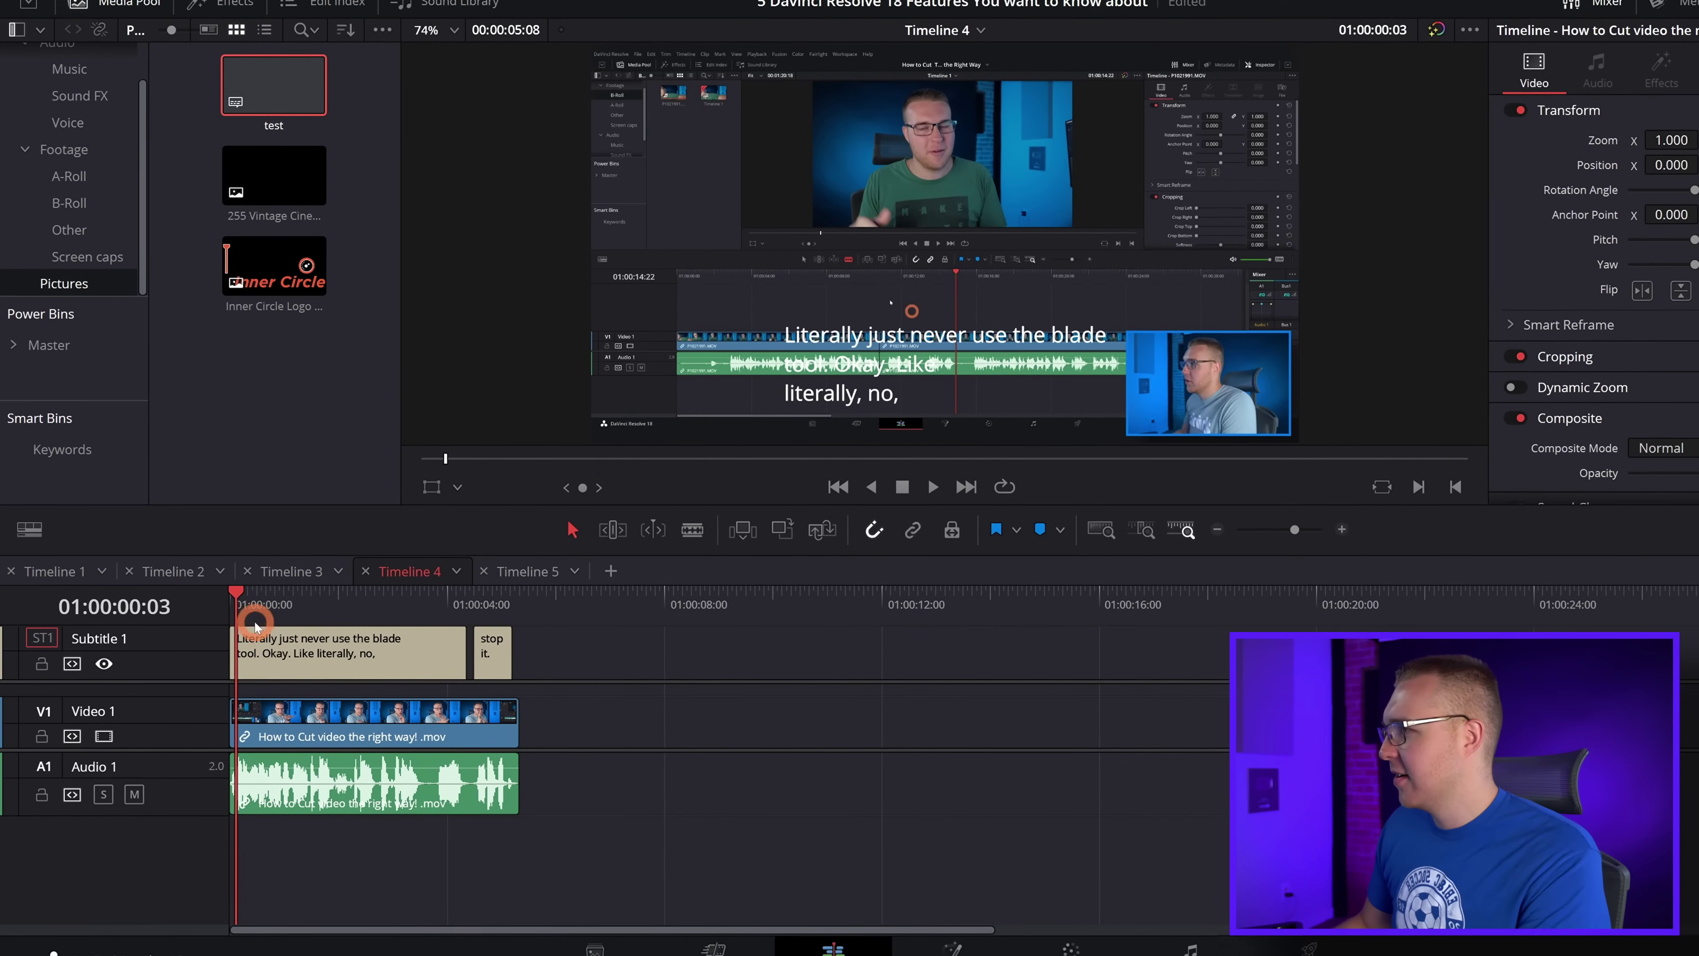
pyautogui.click(228, 607)
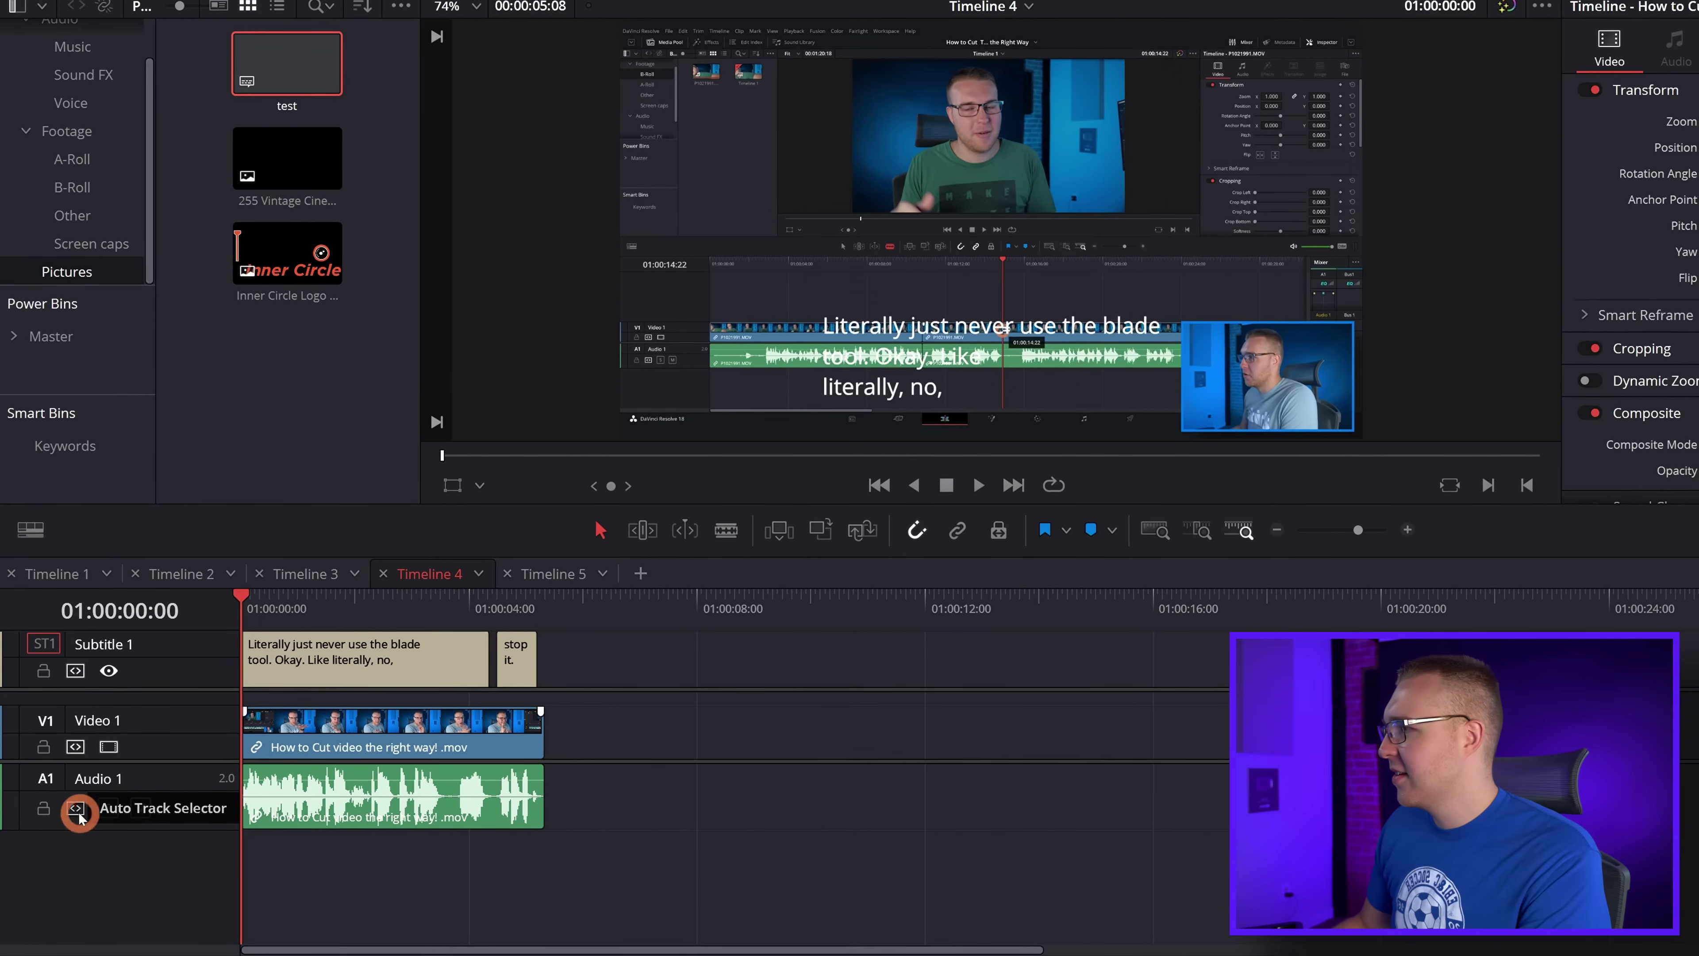
pyautogui.press('space')
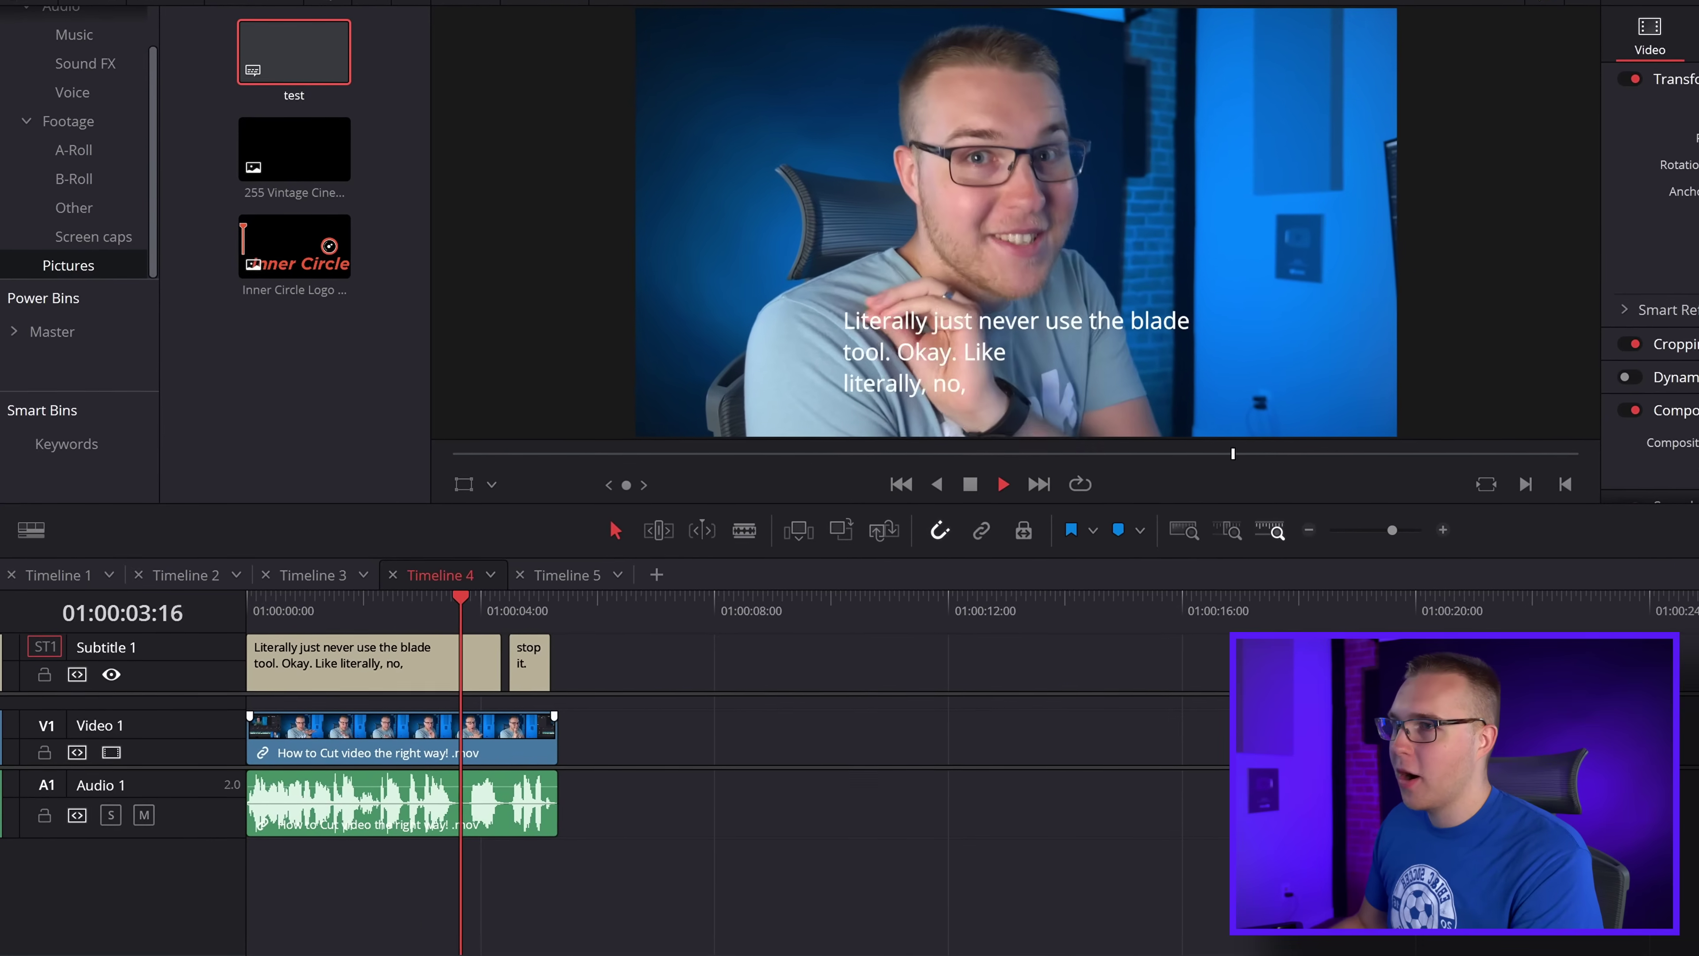
pyautogui.press('space')
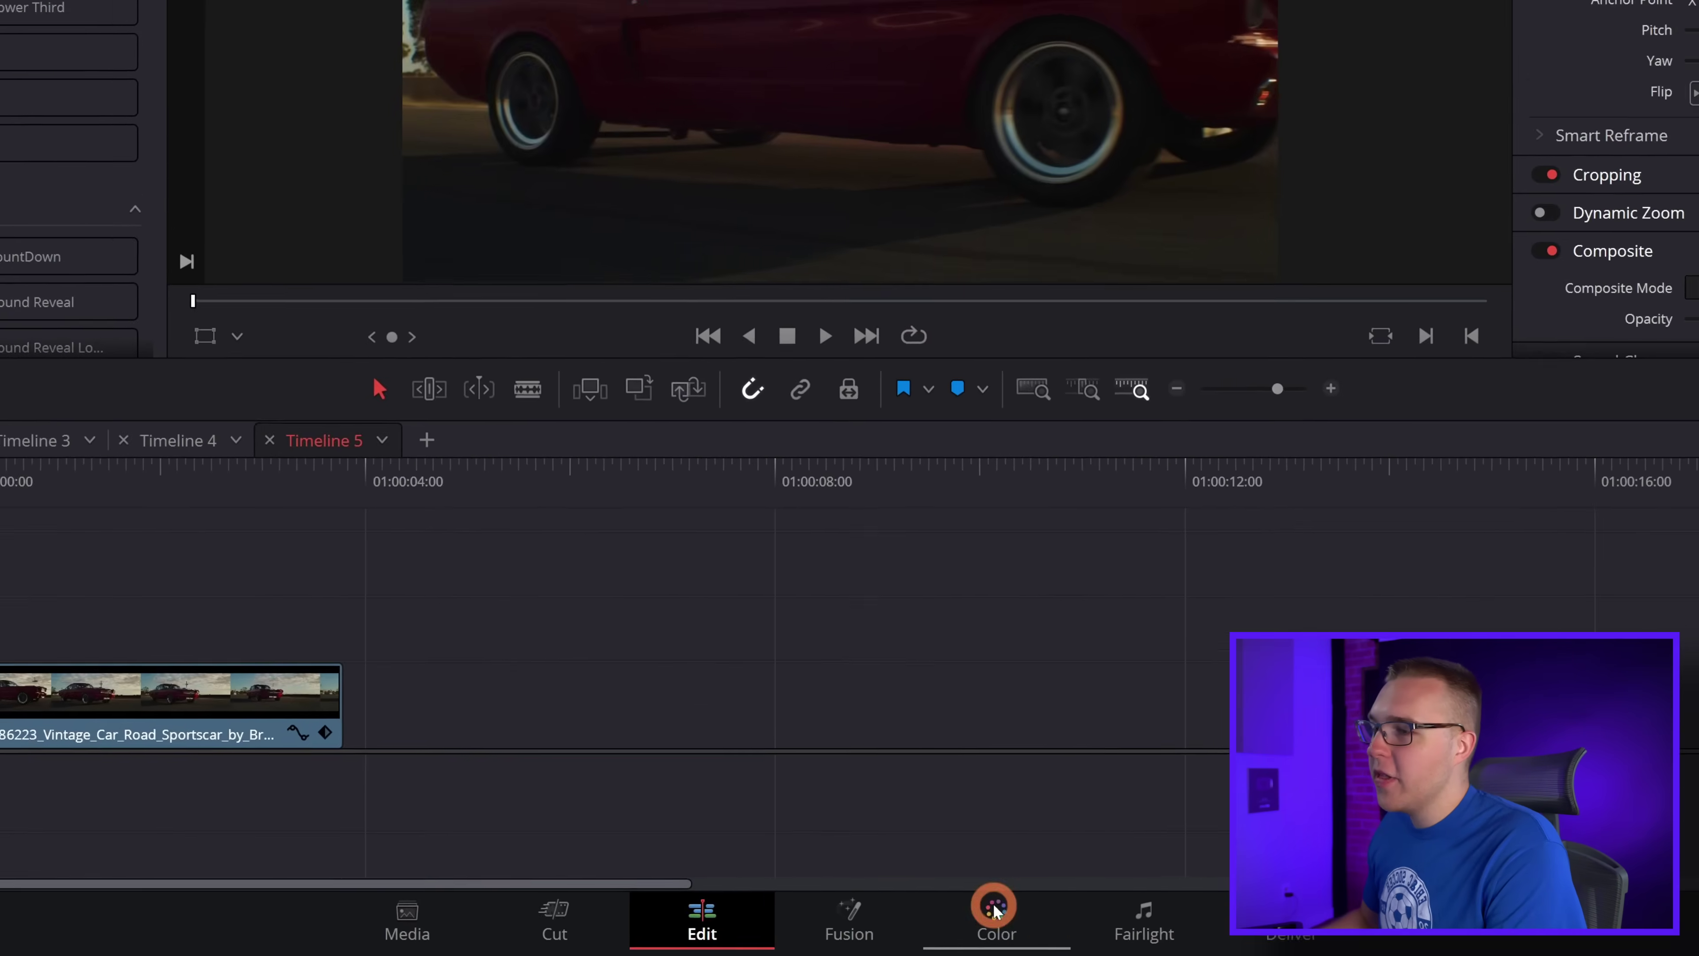
# Switch to the Color page for Timeline 5's vintage sports-car clip
pyautogui.click(955, 911)
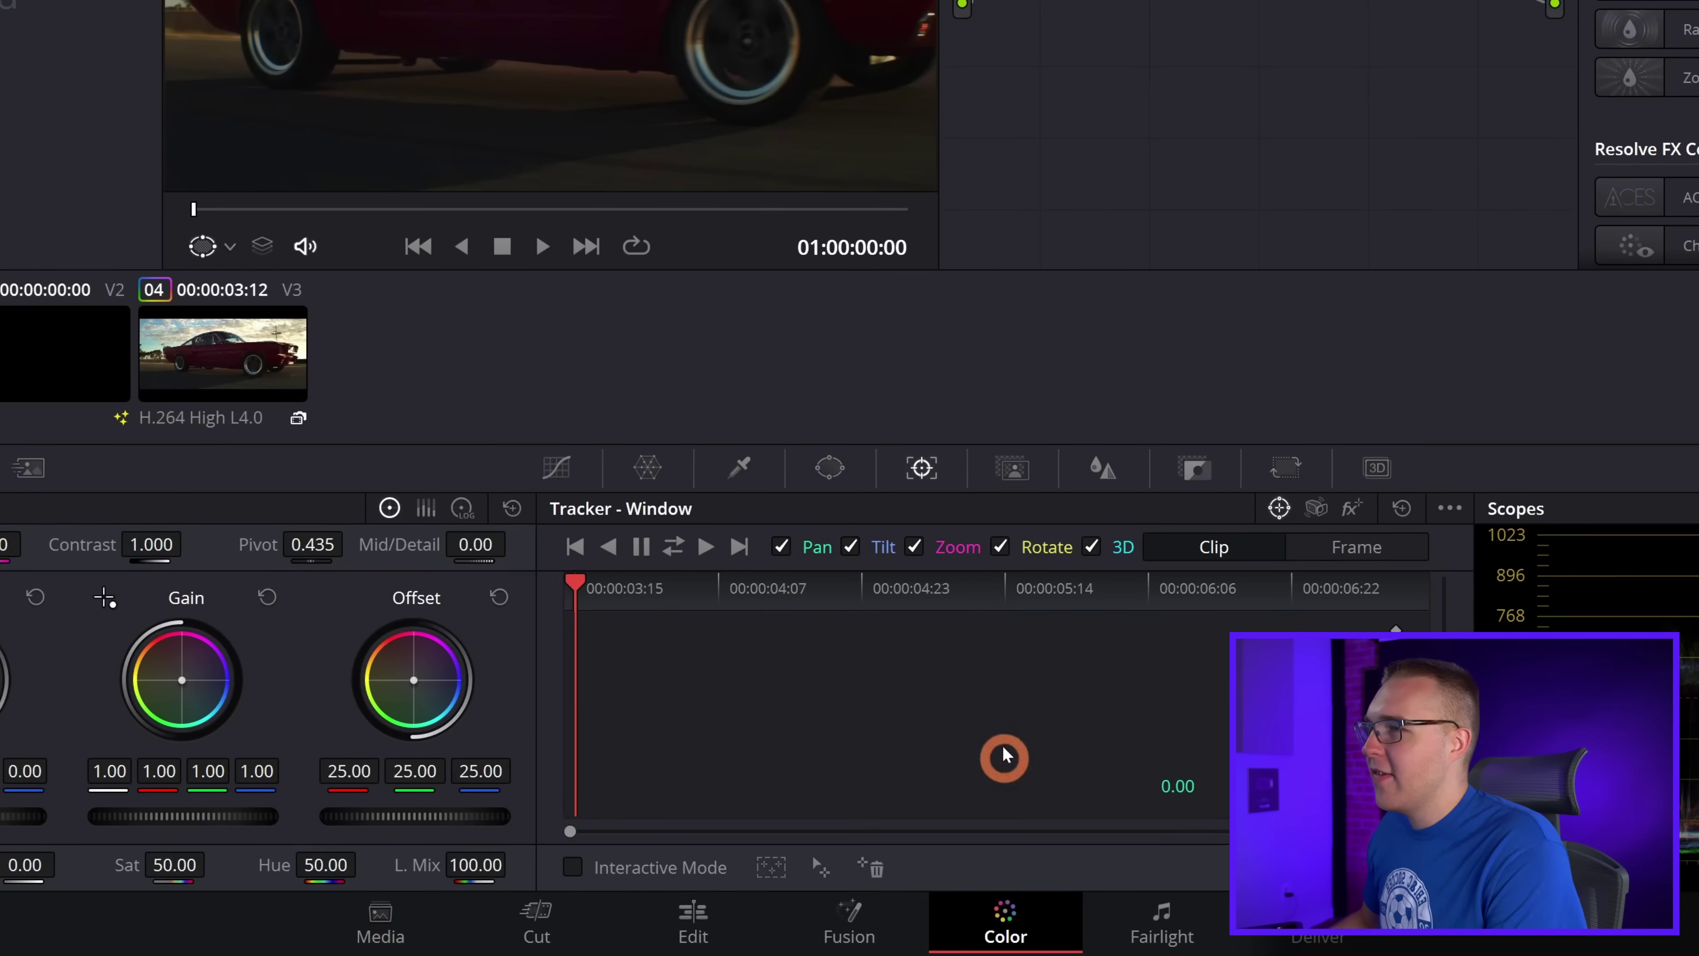
# Open the Magic Mask palette in Object mode and turn on the red mask overlay
pyautogui.click(1012, 470)
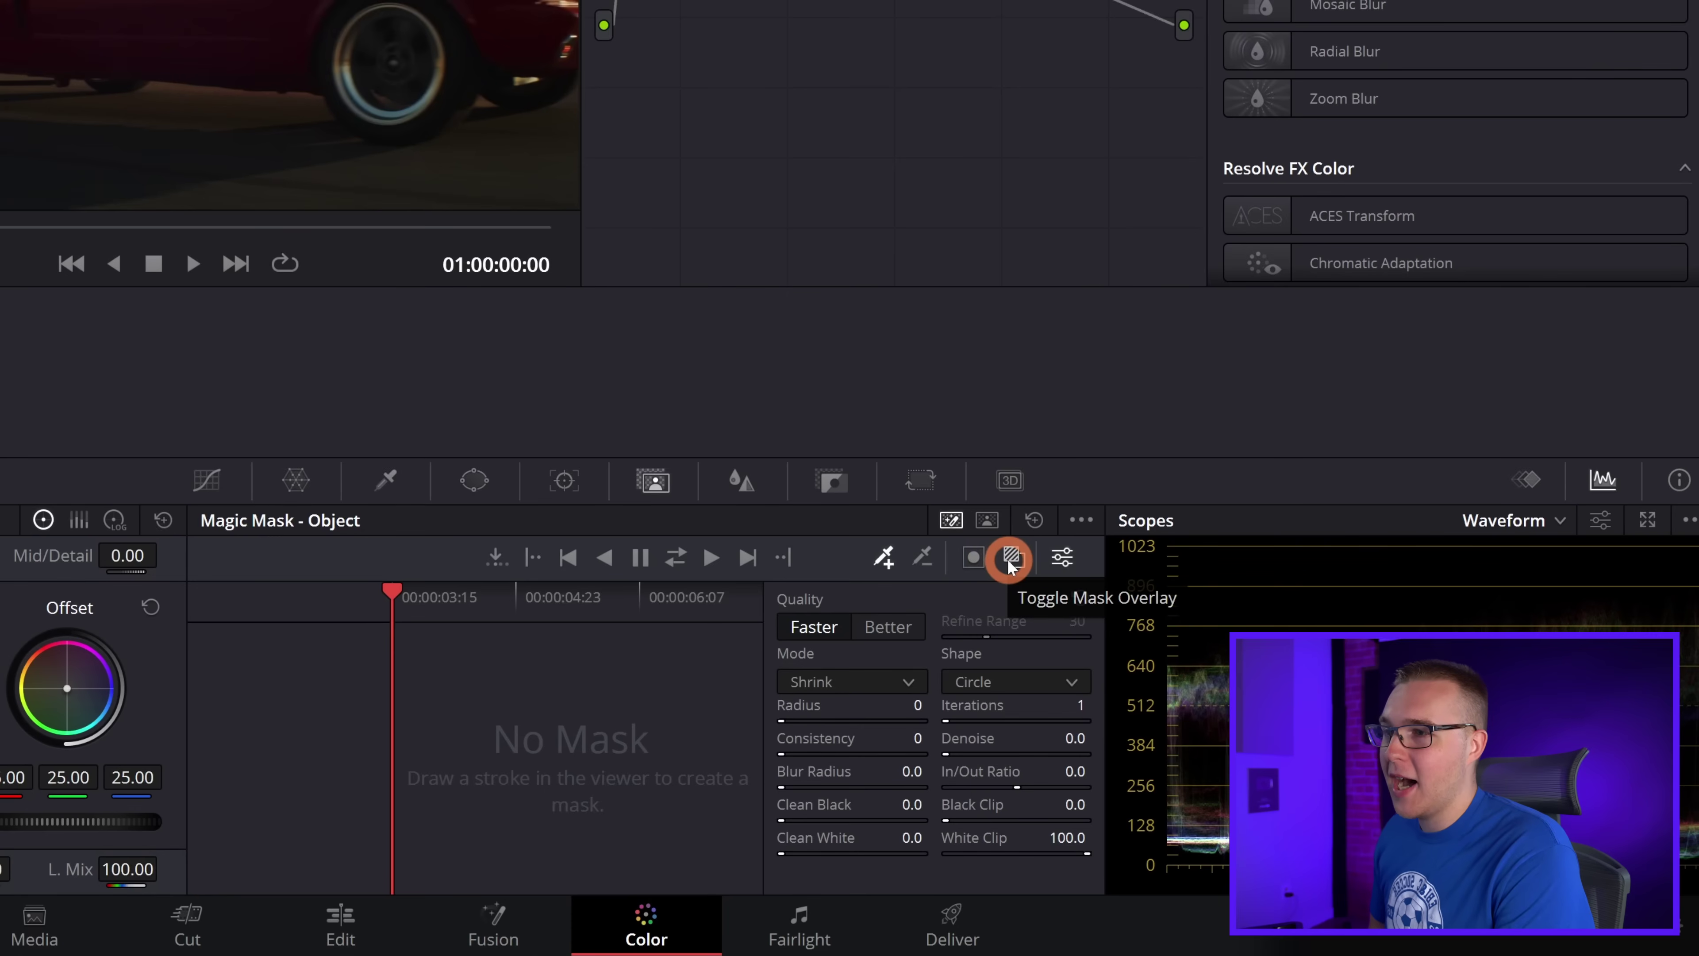
pyautogui.click(970, 543)
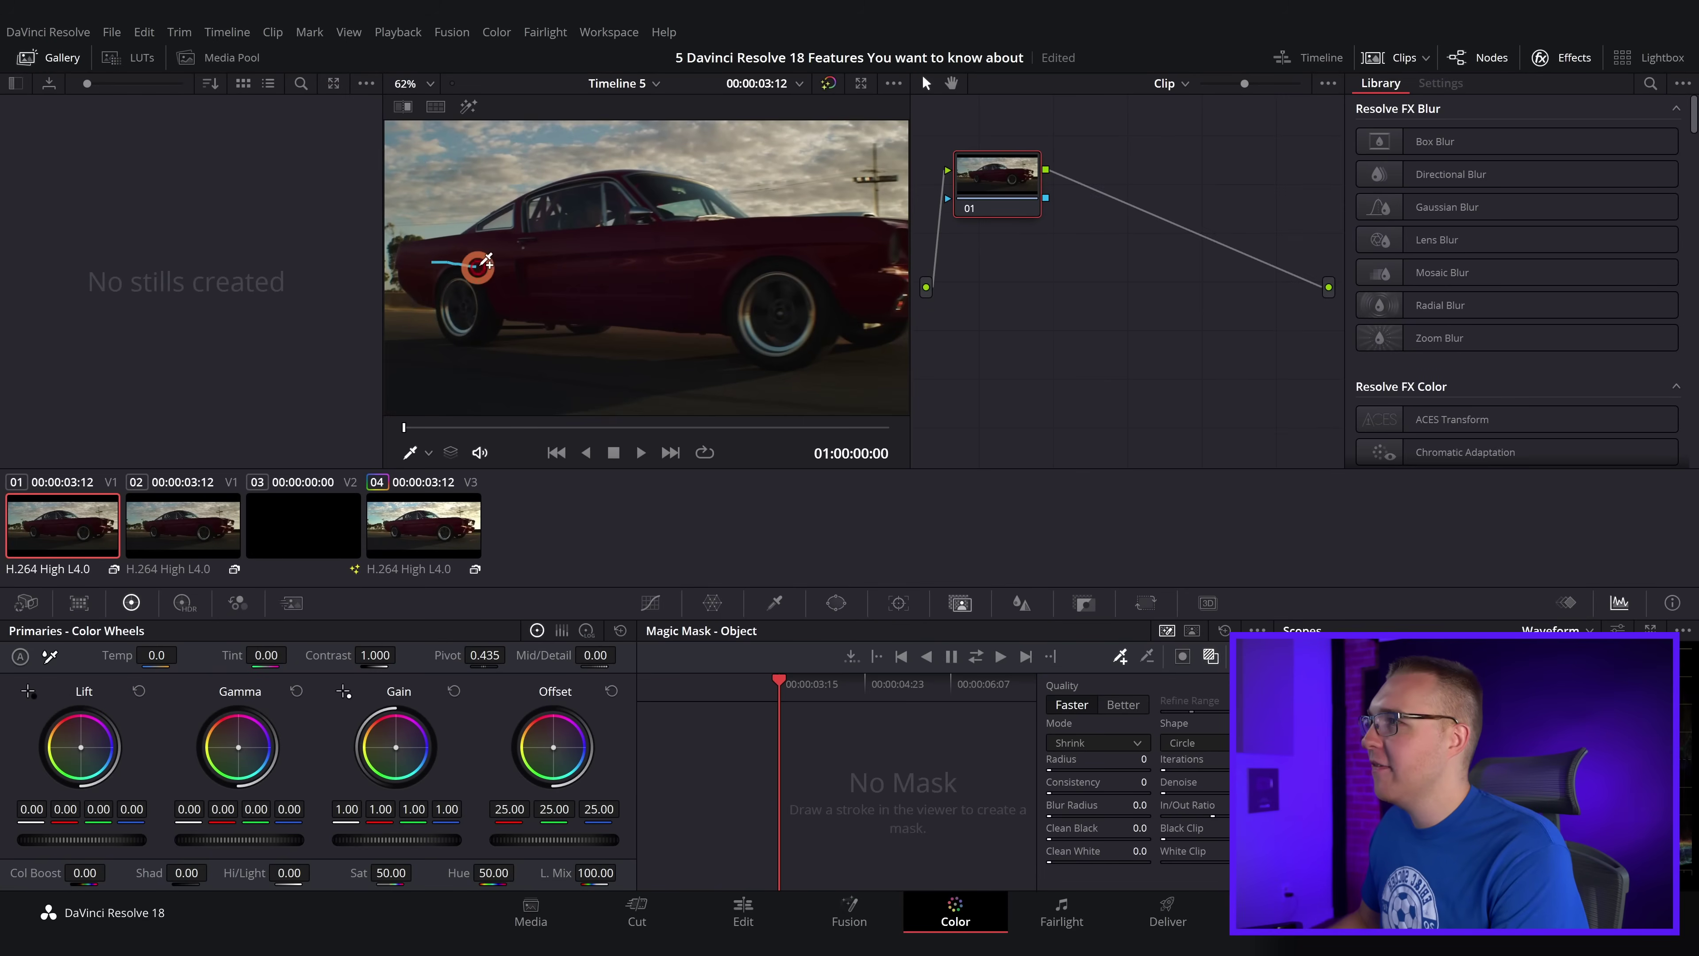
# Stroke the car body, windshield and rear wheel, subtract the bumper ground, then track at Better quality
pyautogui.moveTo(485, 259)
pyautogui.mouseDown()
pyautogui.moveTo(690, 277)
pyautogui.moveTo(854, 275)
pyautogui.moveTo(860, 261)
pyautogui.mouseUp()
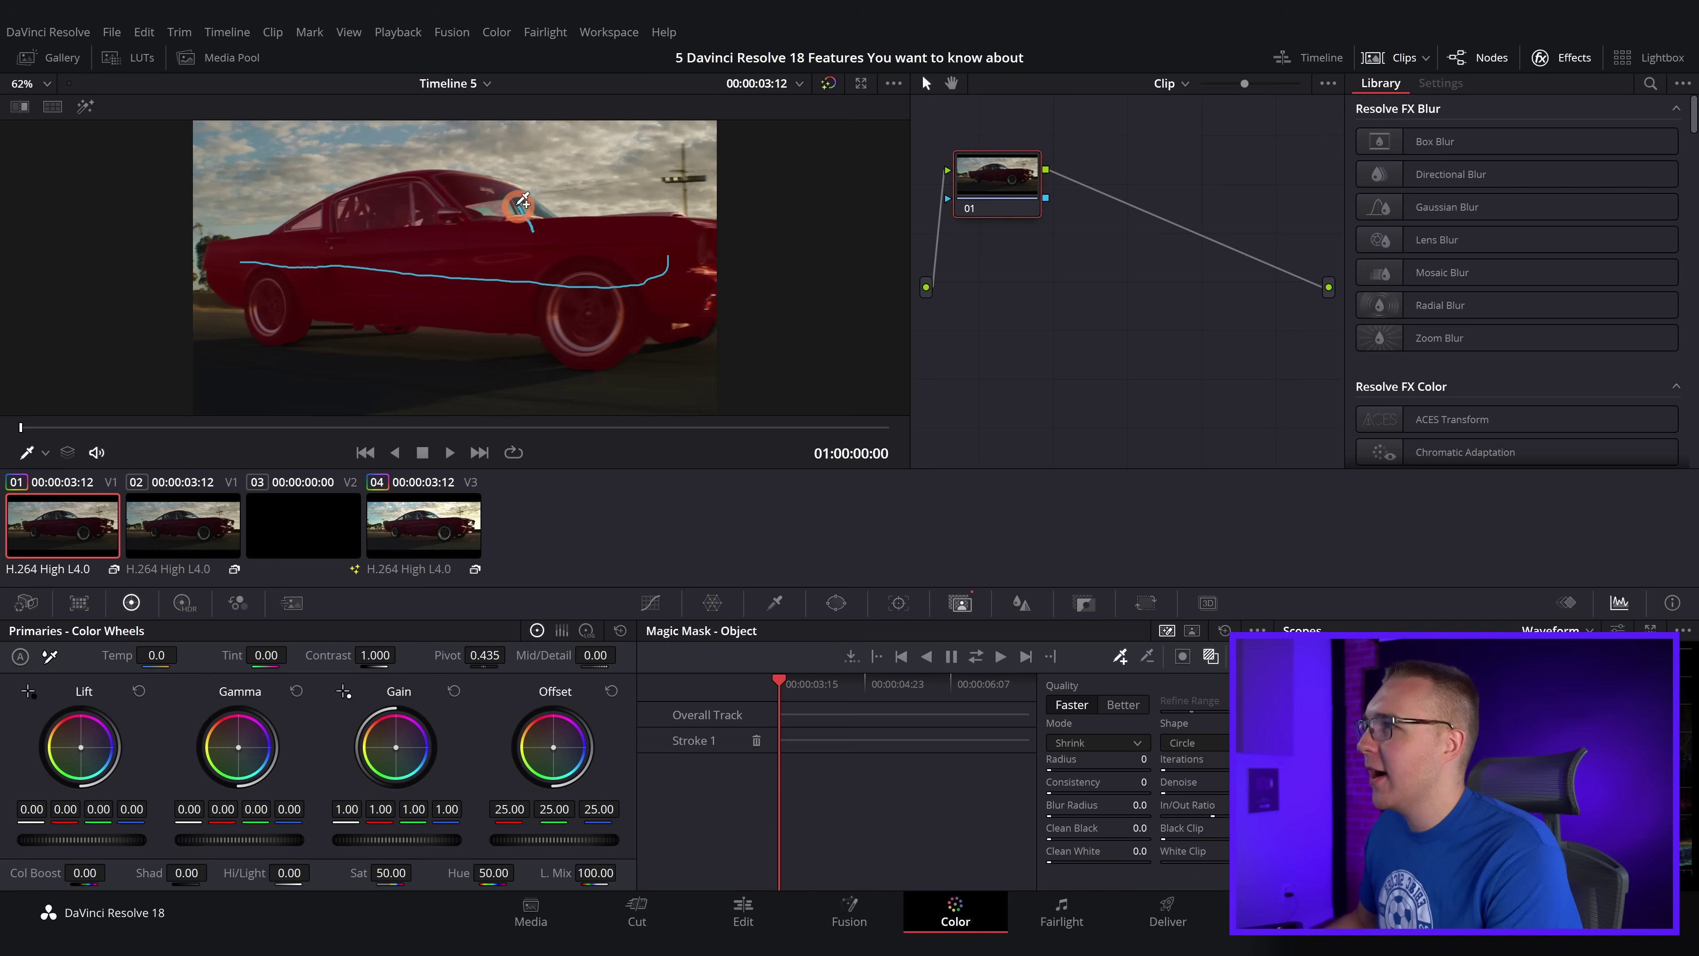
pyautogui.moveTo(523, 200); pyautogui.dragTo(505, 197)
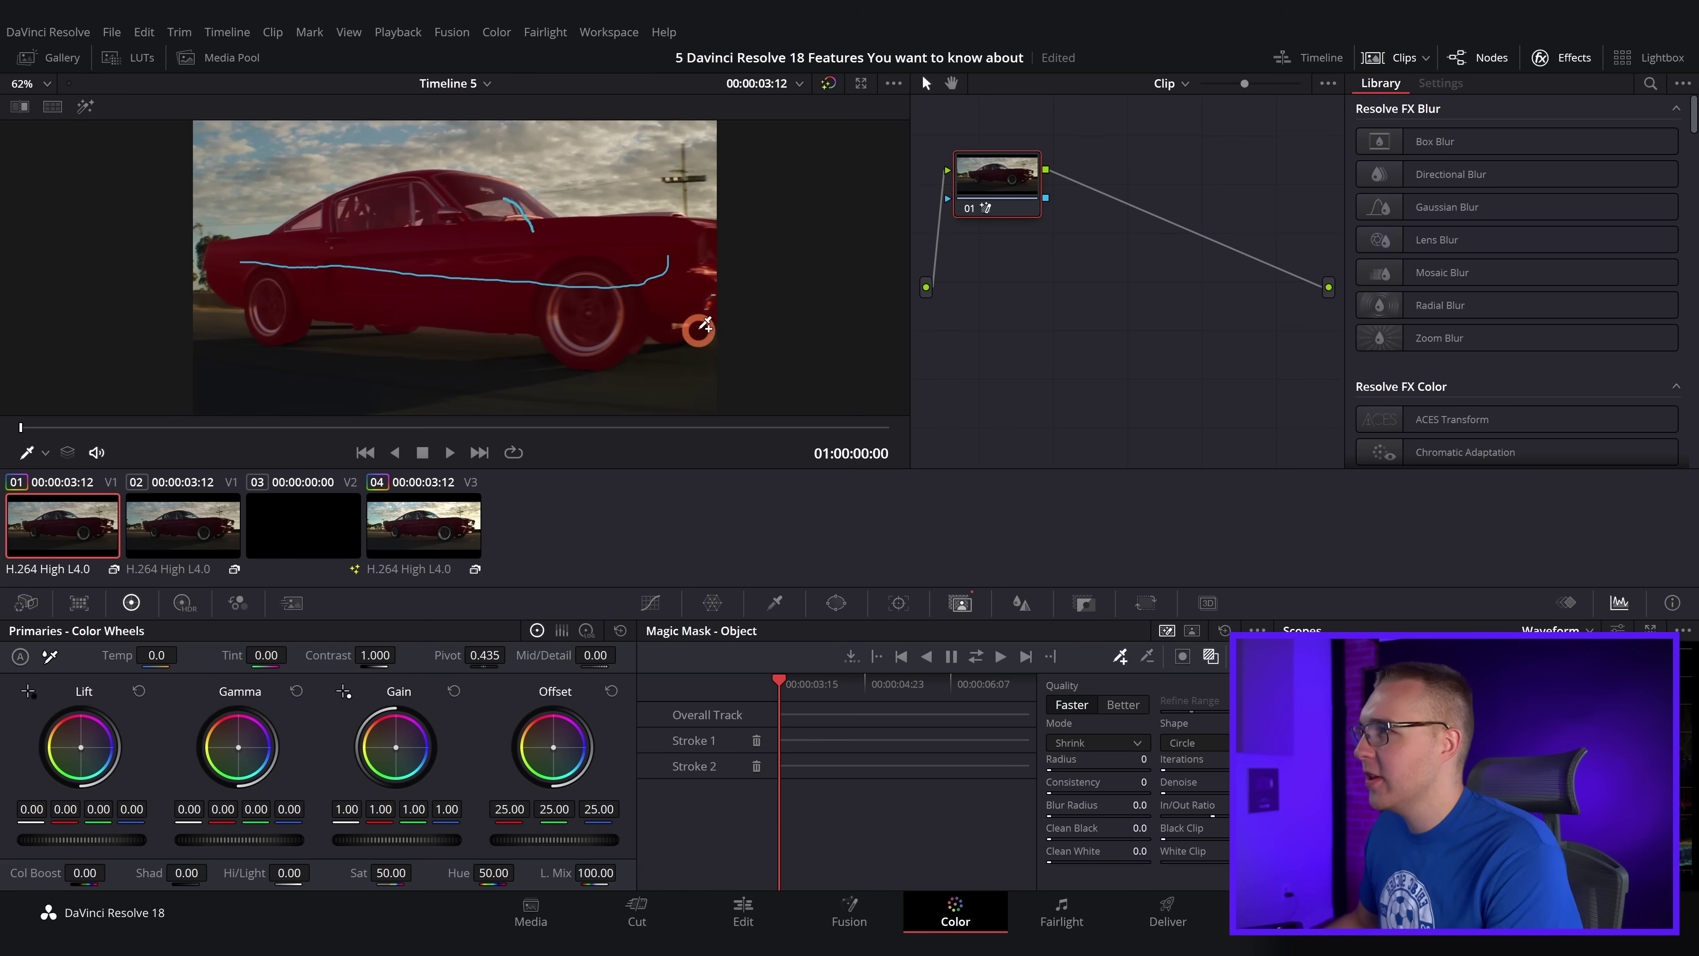
pyautogui.moveTo(690, 333); pyautogui.dragTo(671, 340)
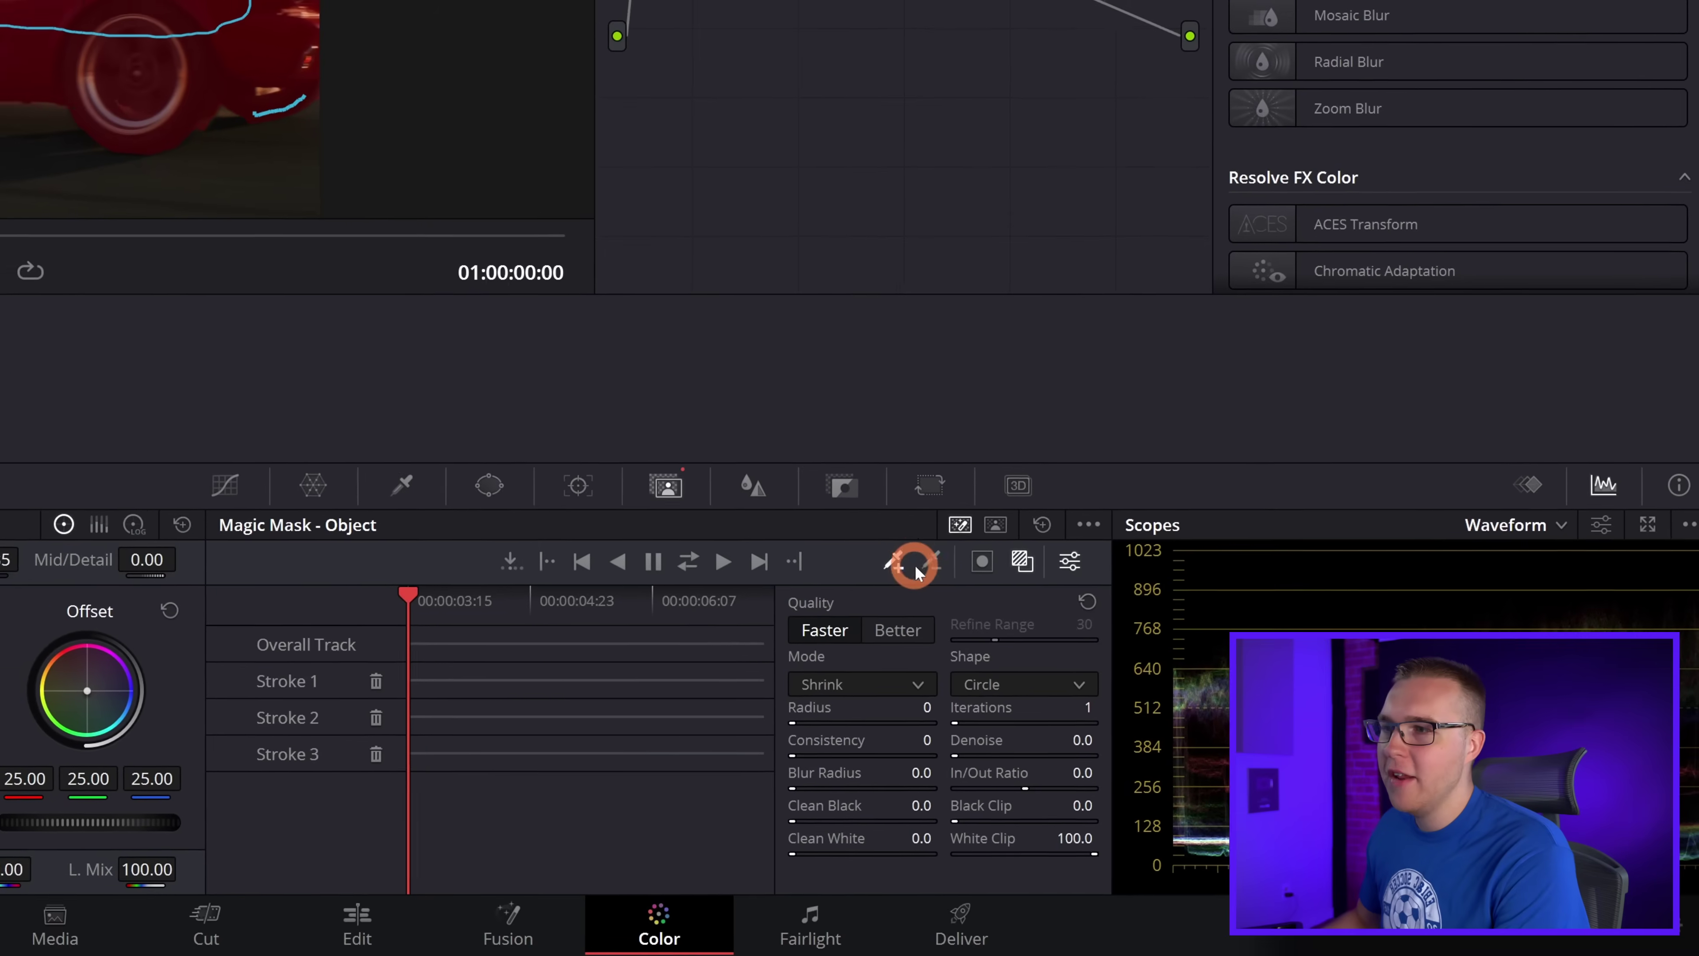
pyautogui.click(934, 569)
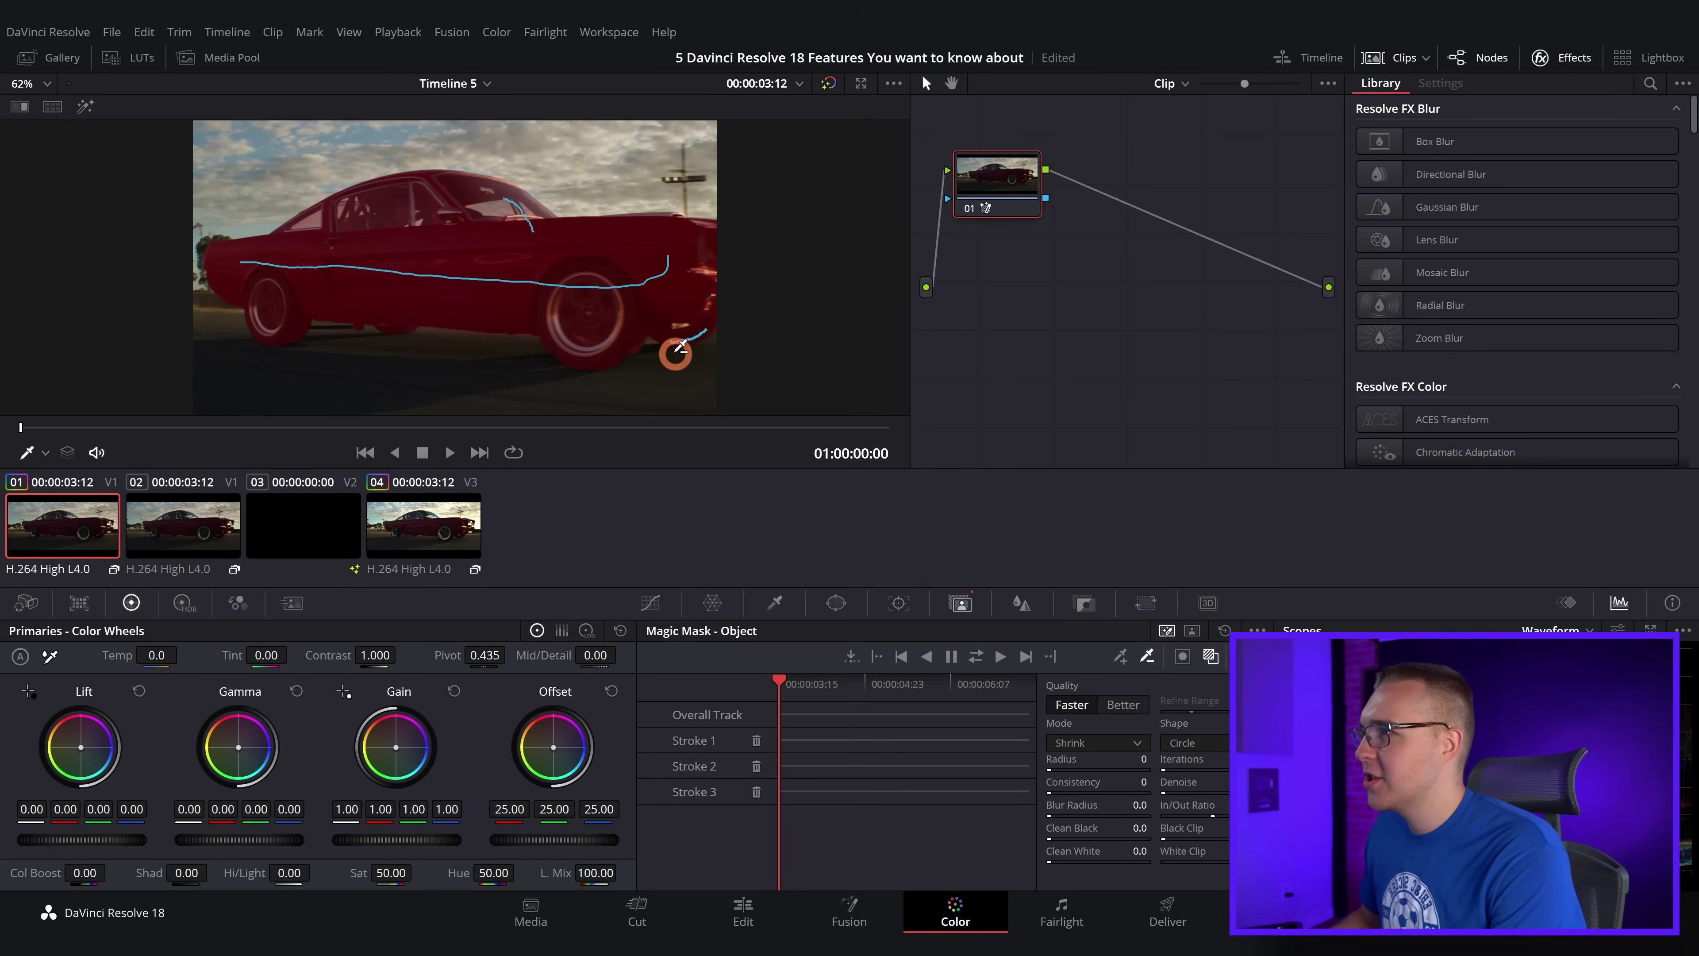
pyautogui.moveTo(673, 347); pyautogui.dragTo(669, 351)
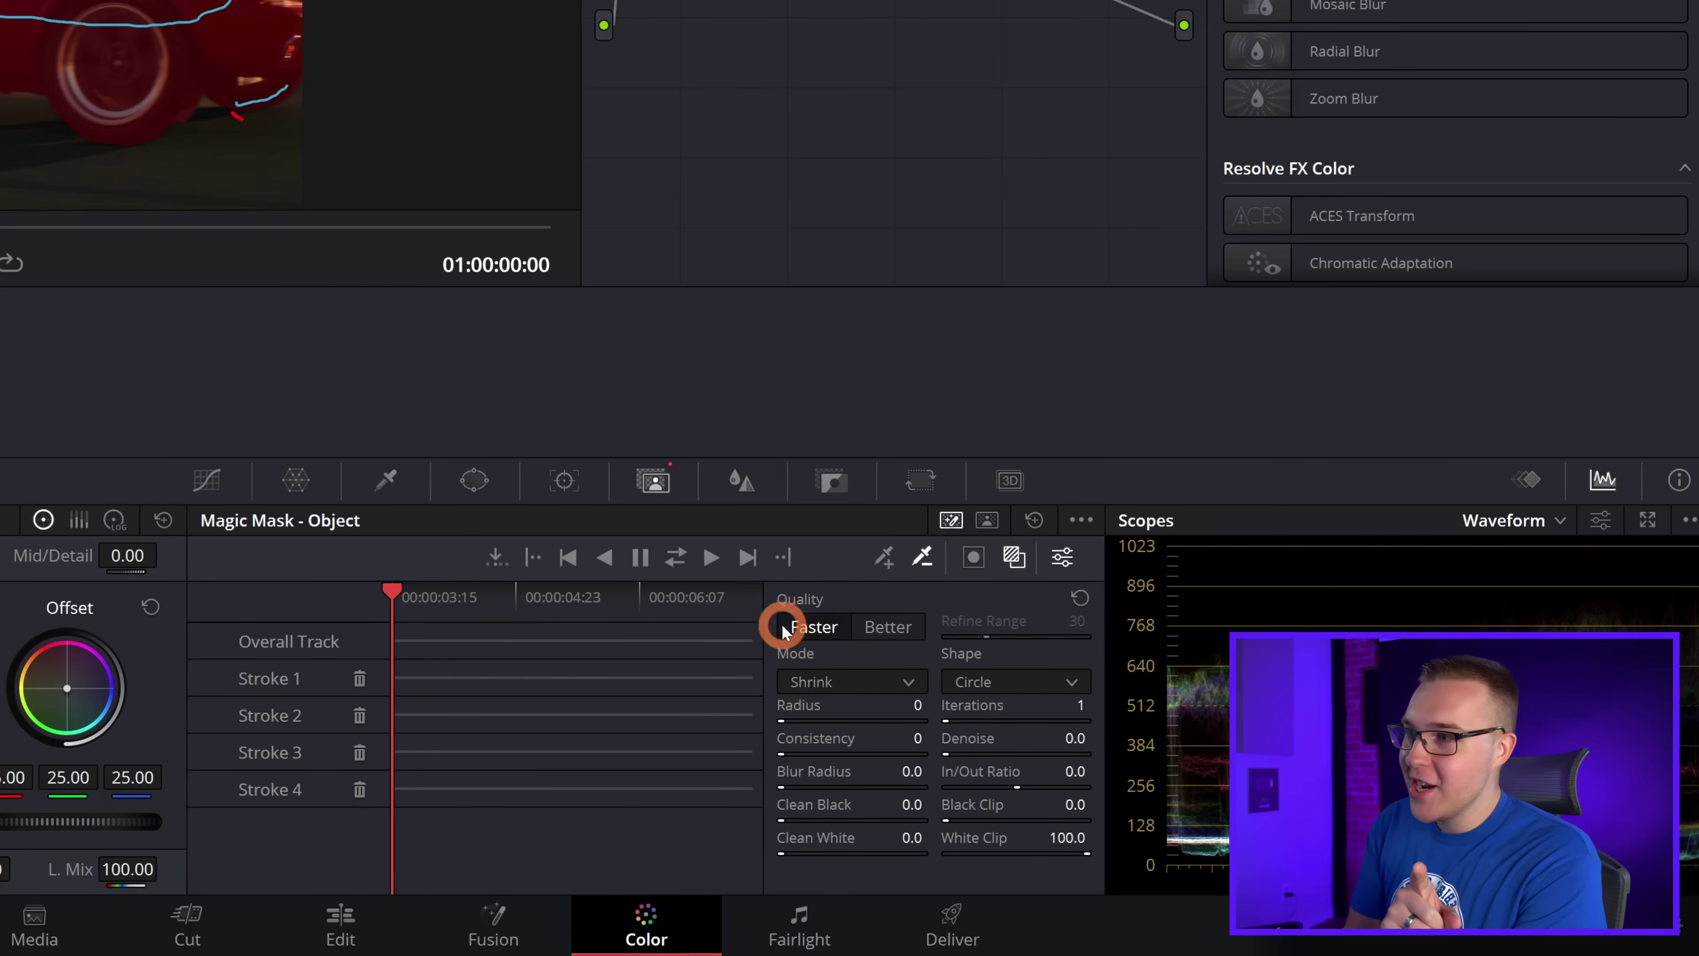
pyautogui.click(910, 625)
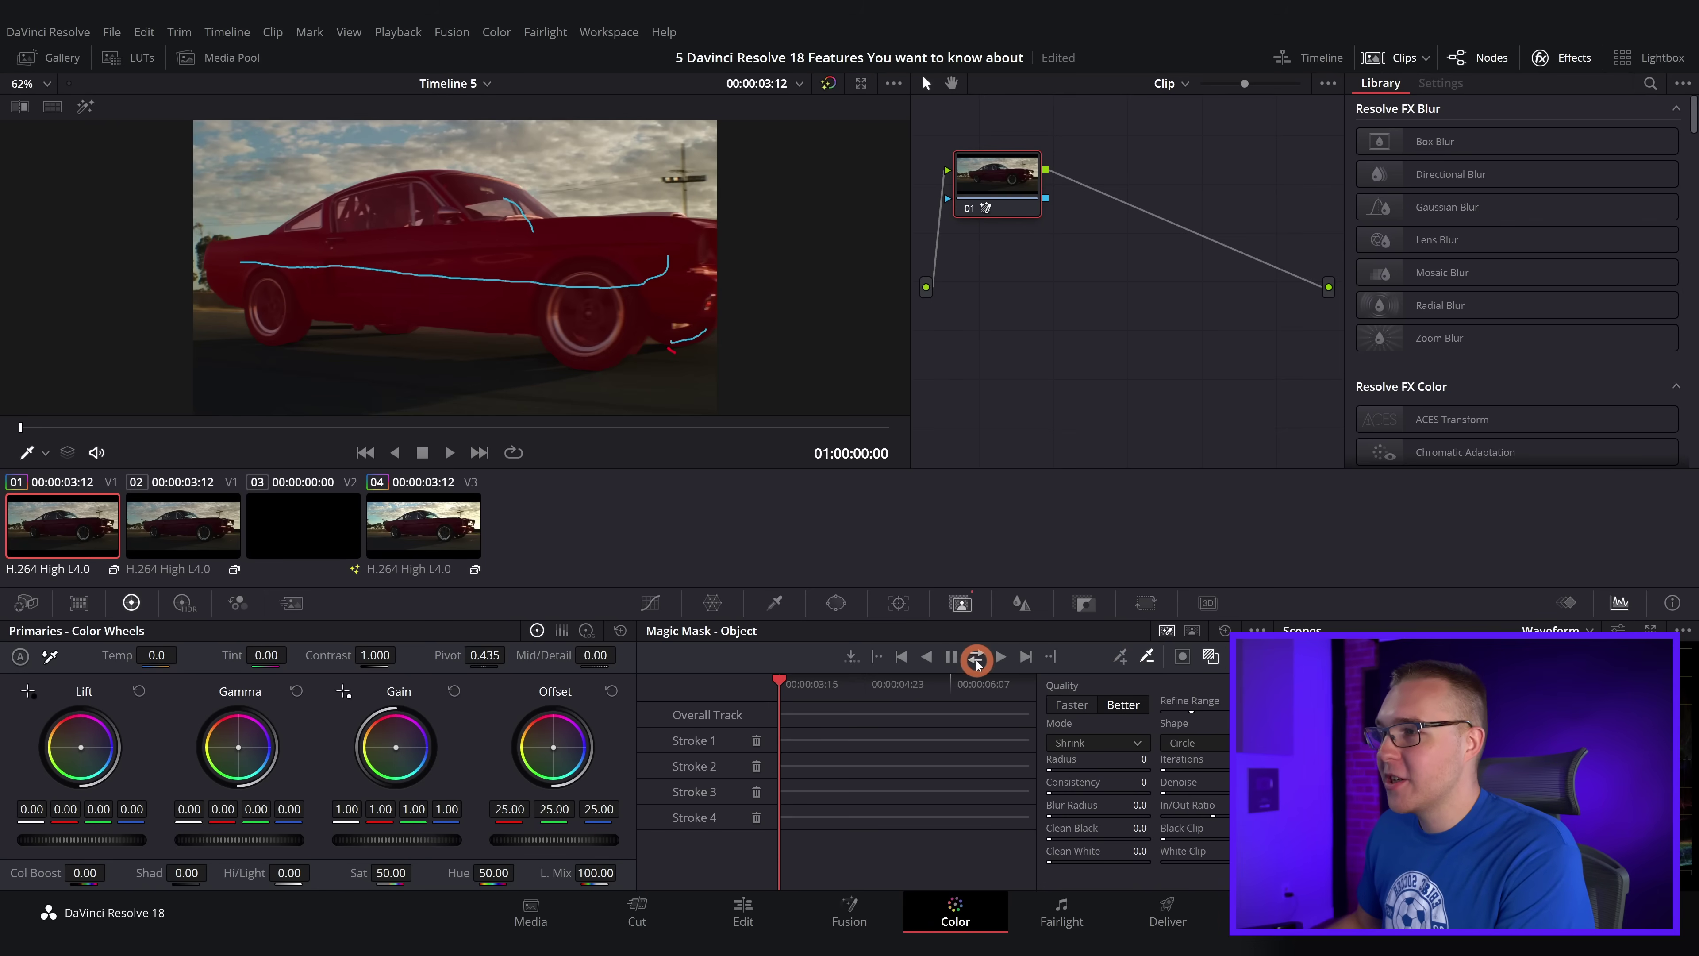
pyautogui.click(976, 657)
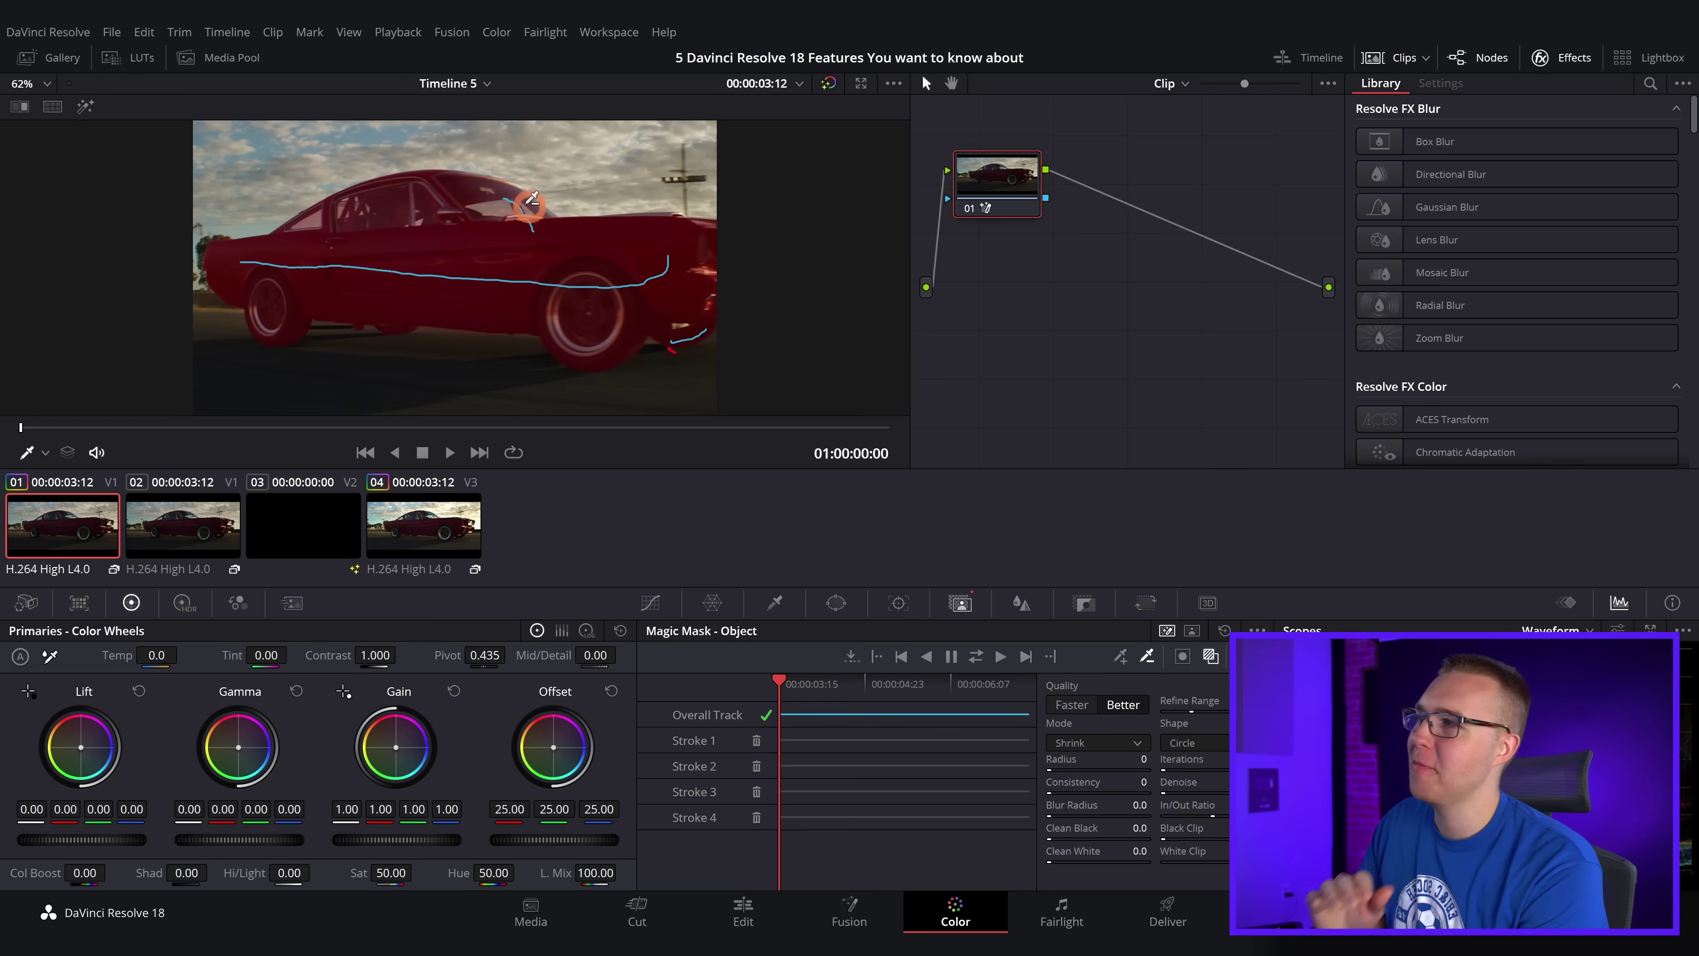
# Feed node 01's mask into a new Alpha Output and hide the overlay, isolating the car on black
pyautogui.rightClick(1242, 388)
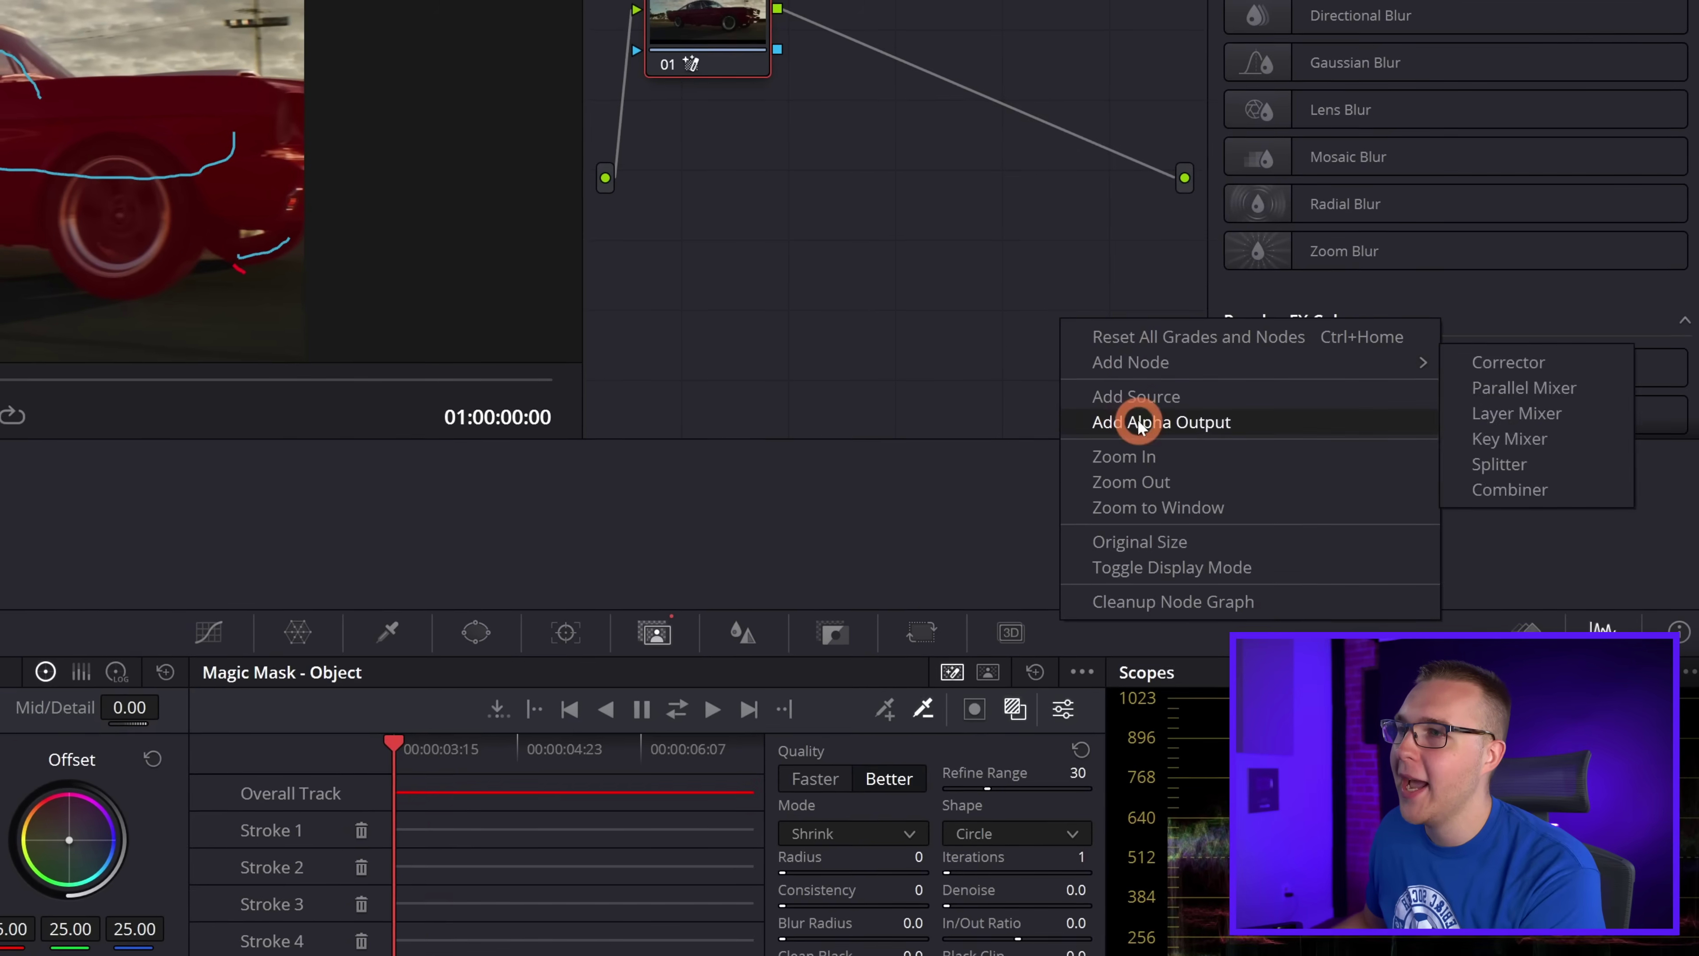
pyautogui.click(1161, 421)
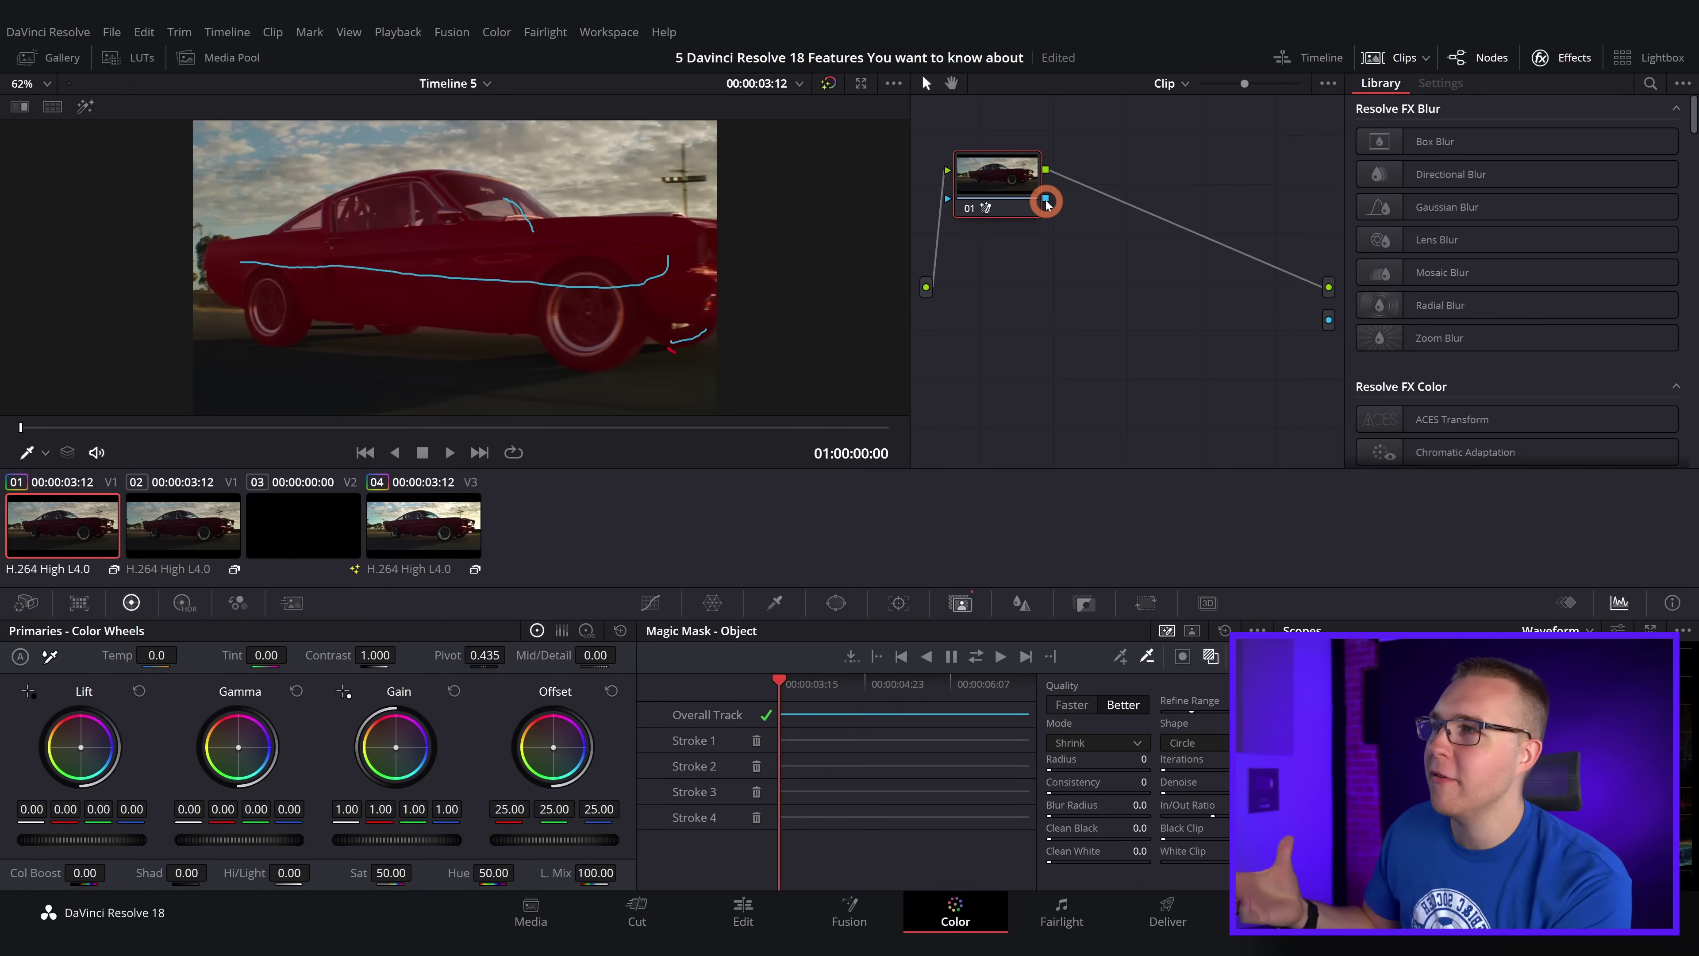
pyautogui.moveTo(1042, 199); pyautogui.dragTo(1328, 317)
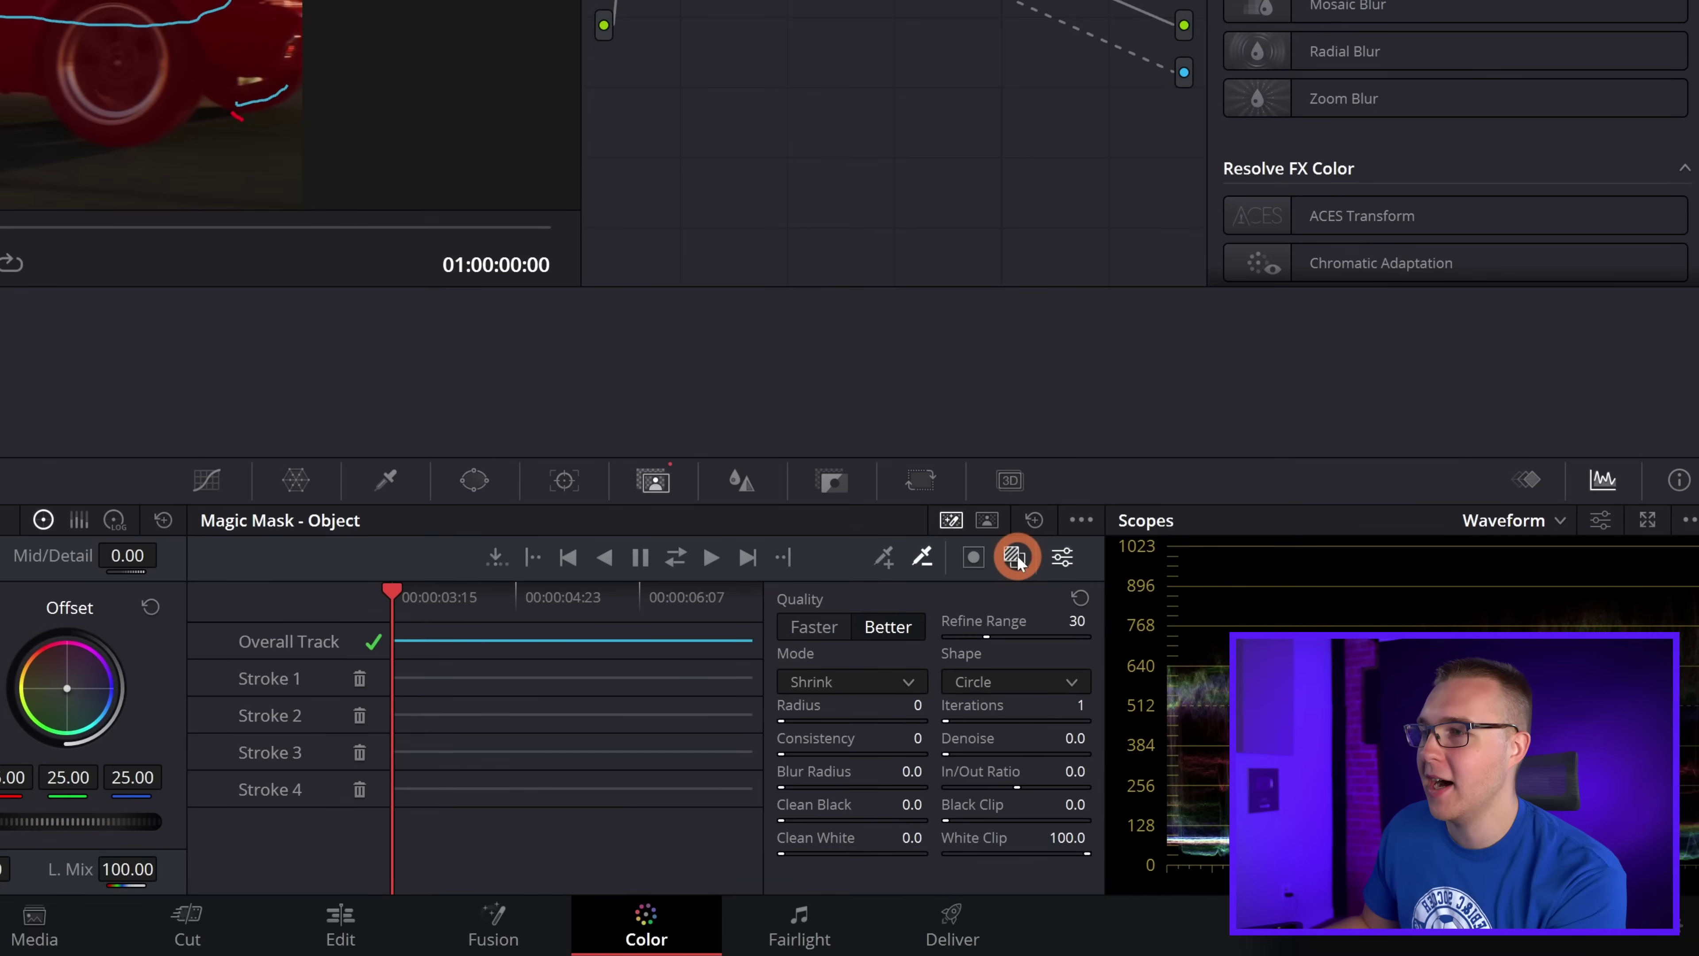
pyautogui.click(1016, 556)
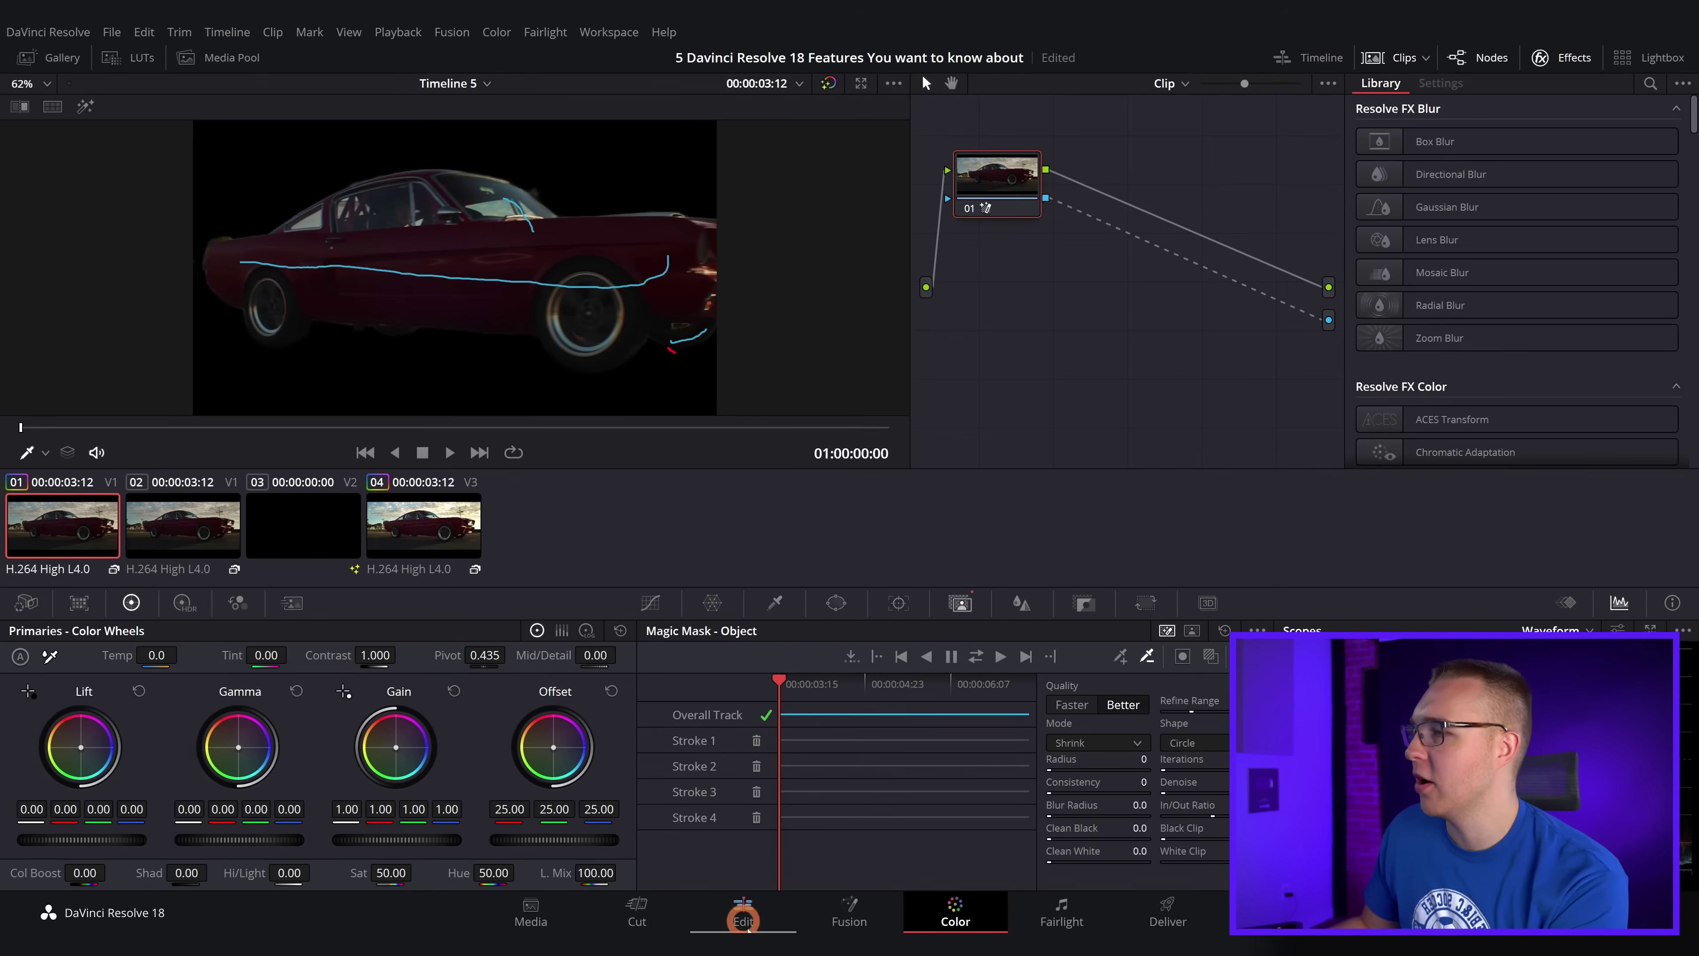
pyautogui.click(745, 921)
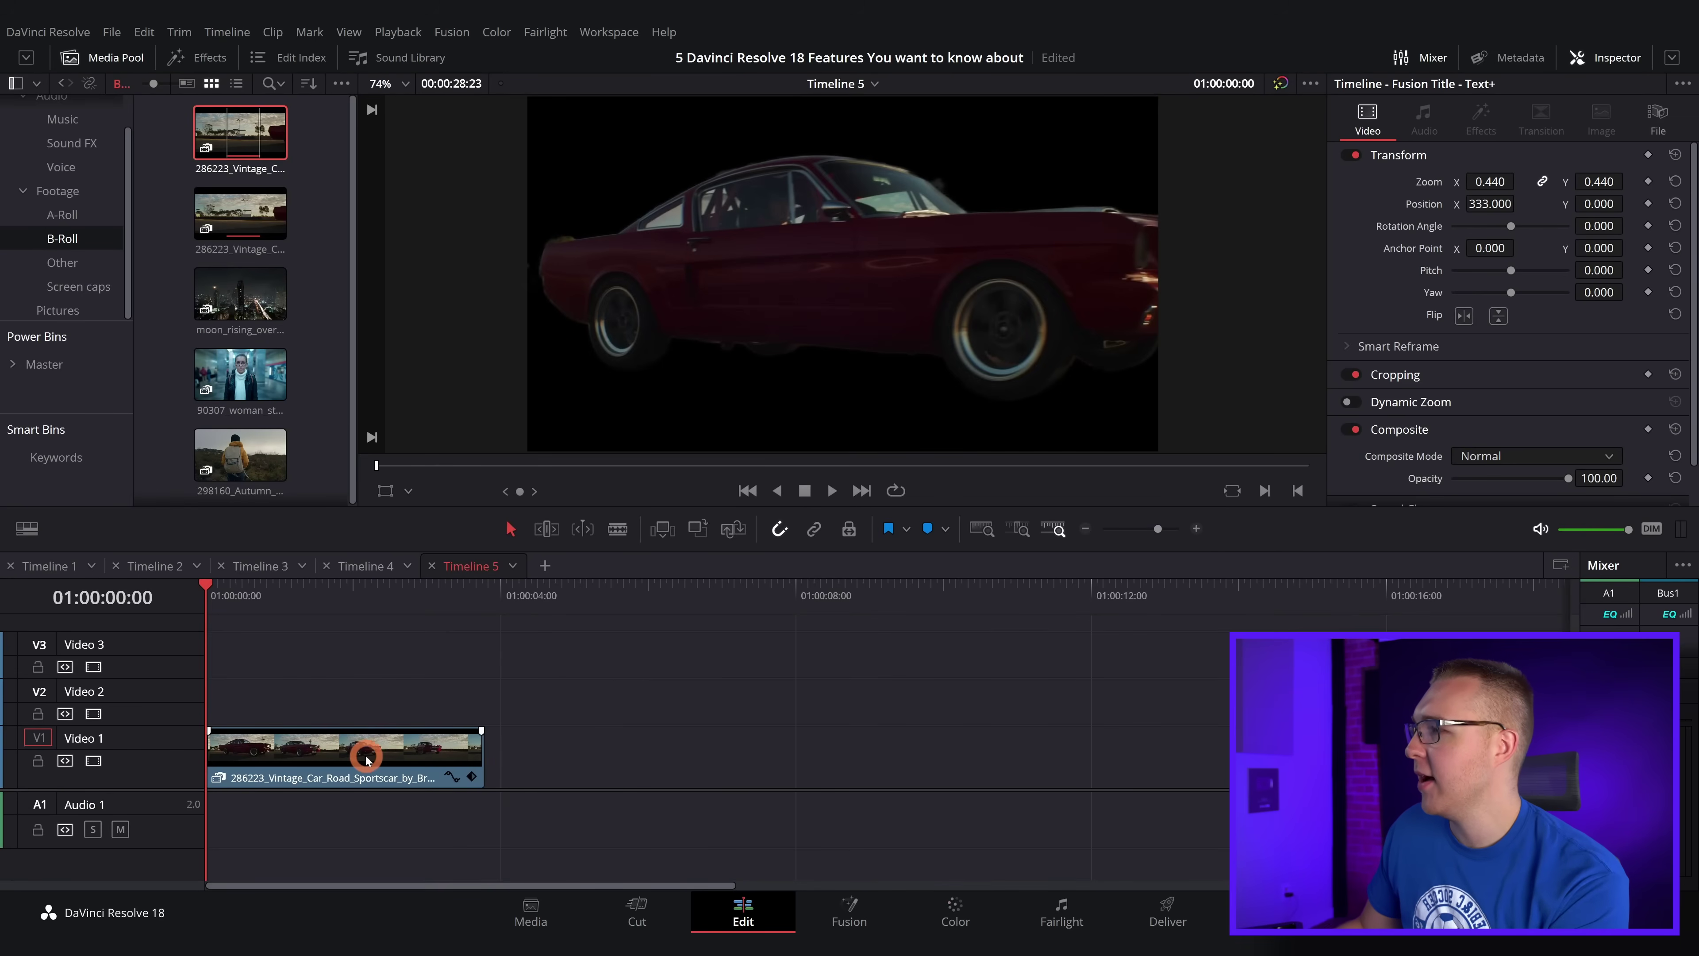
# Move the masked car clip to Video 3 and place the original car clip on Video 1
pyautogui.moveTo(330, 771); pyautogui.dragTo(309, 673)
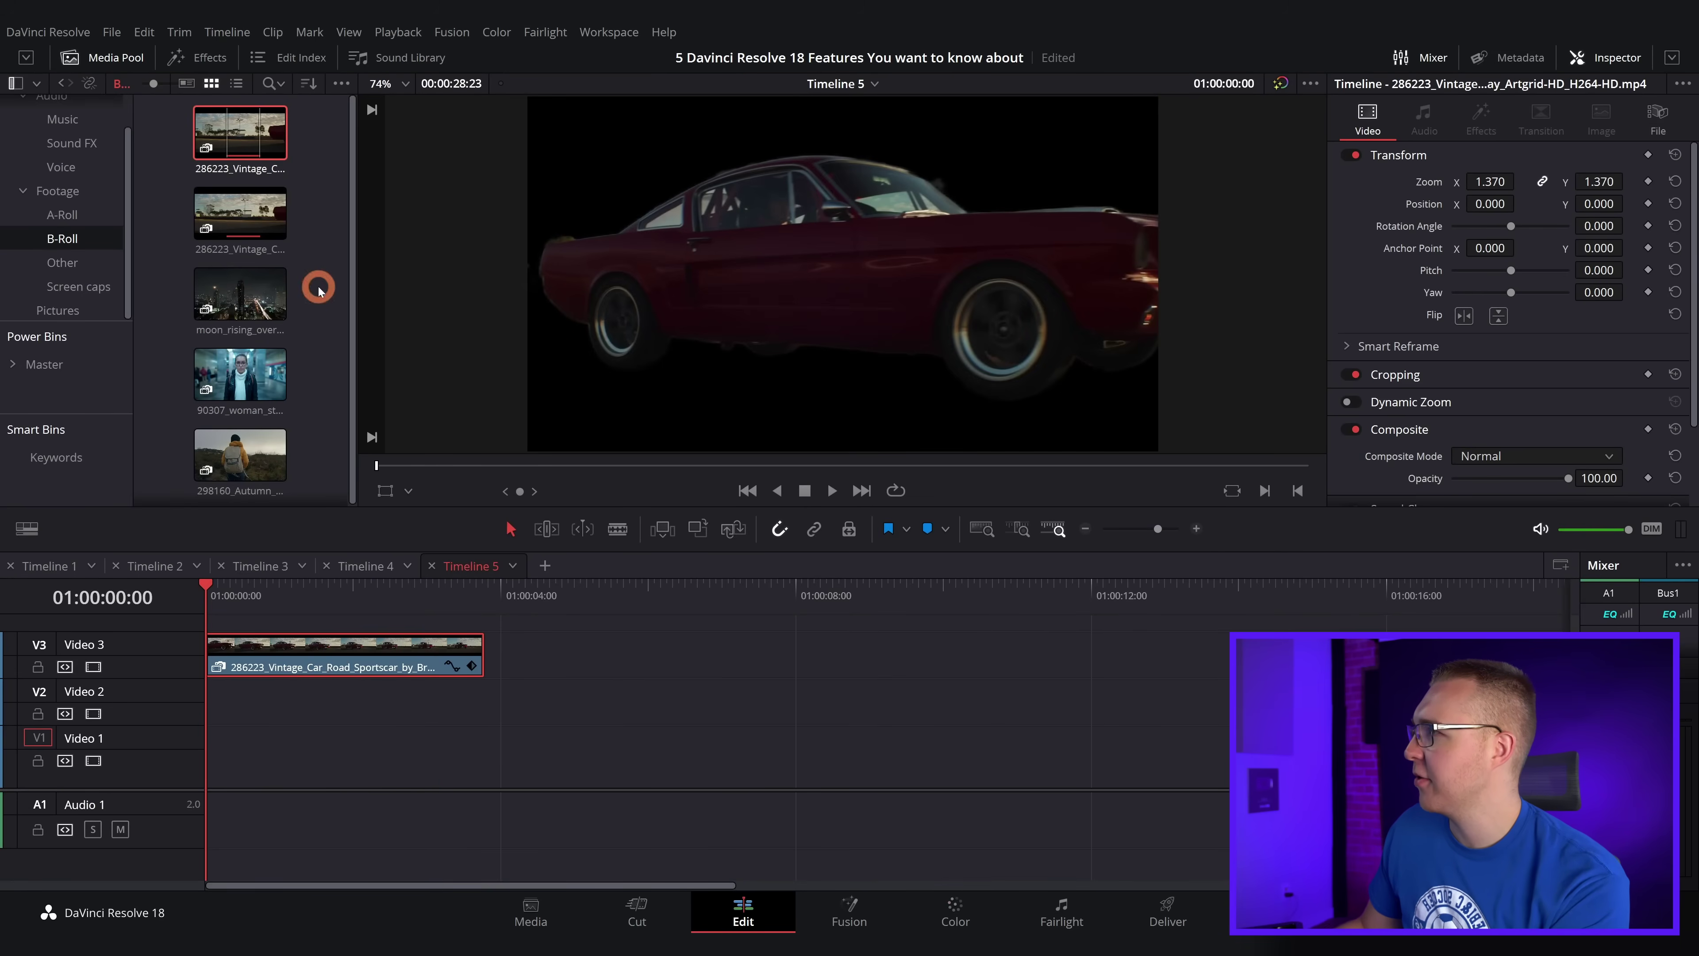
pyautogui.moveTo(247, 161); pyautogui.dragTo(224, 773)
pyautogui.click(226, 601)
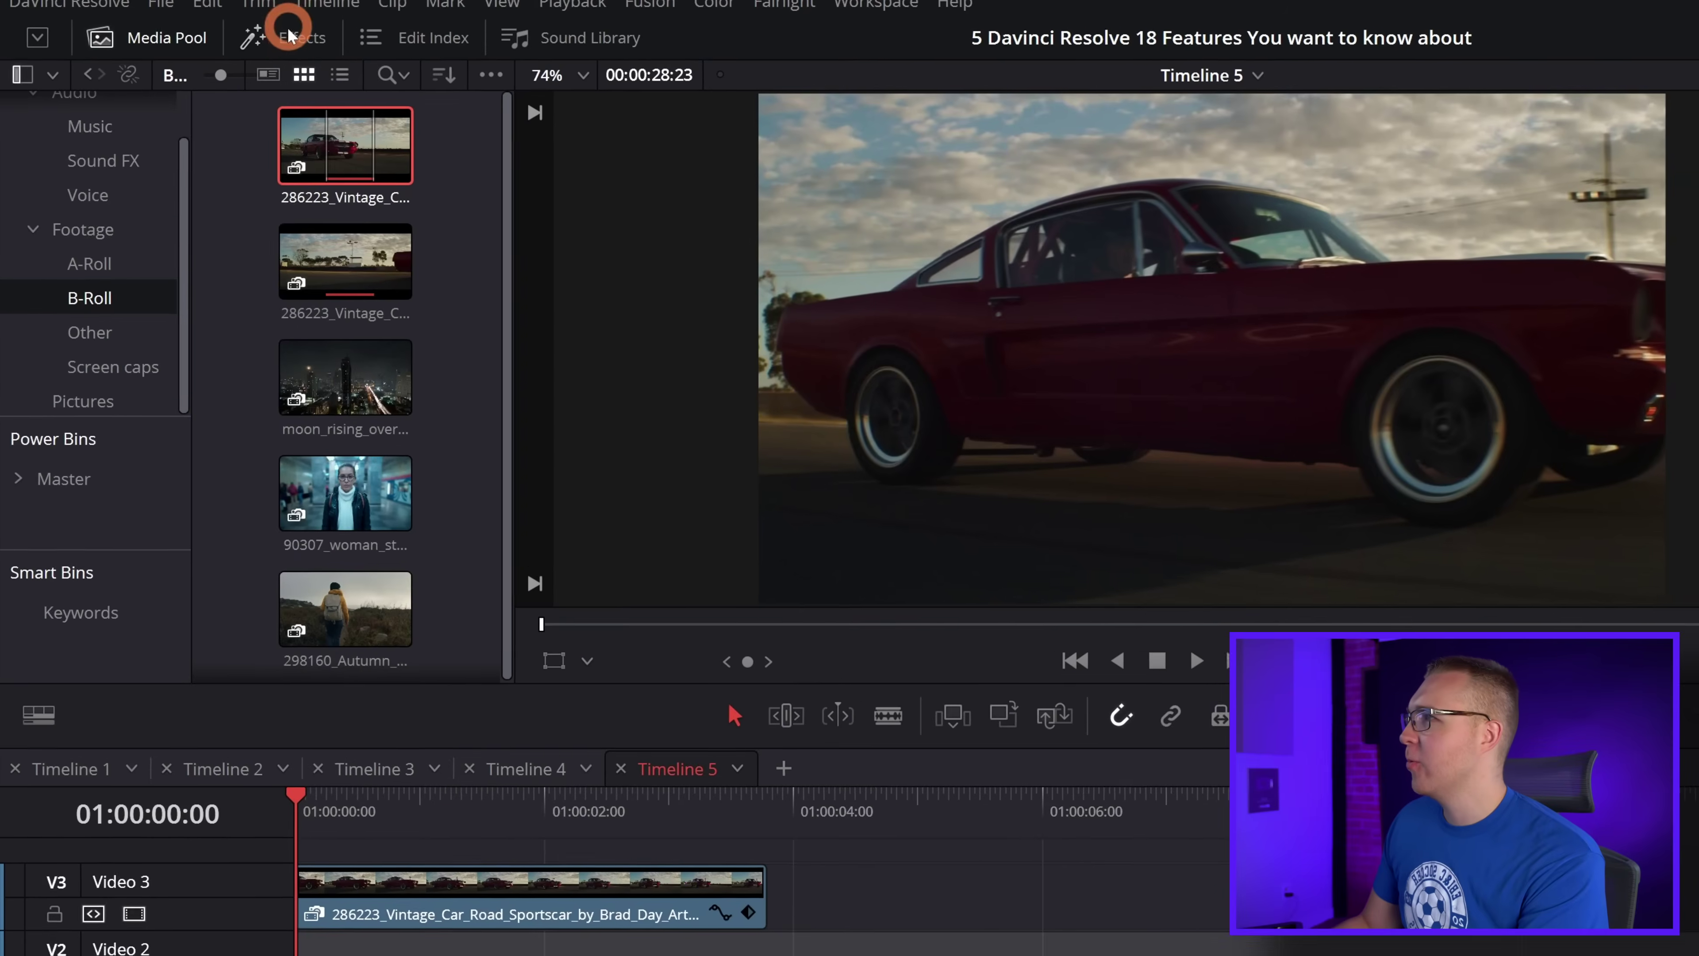
# Add a Text+ title at the start of Video 2 and scrub to see it behind the car
pyautogui.click(197, 59)
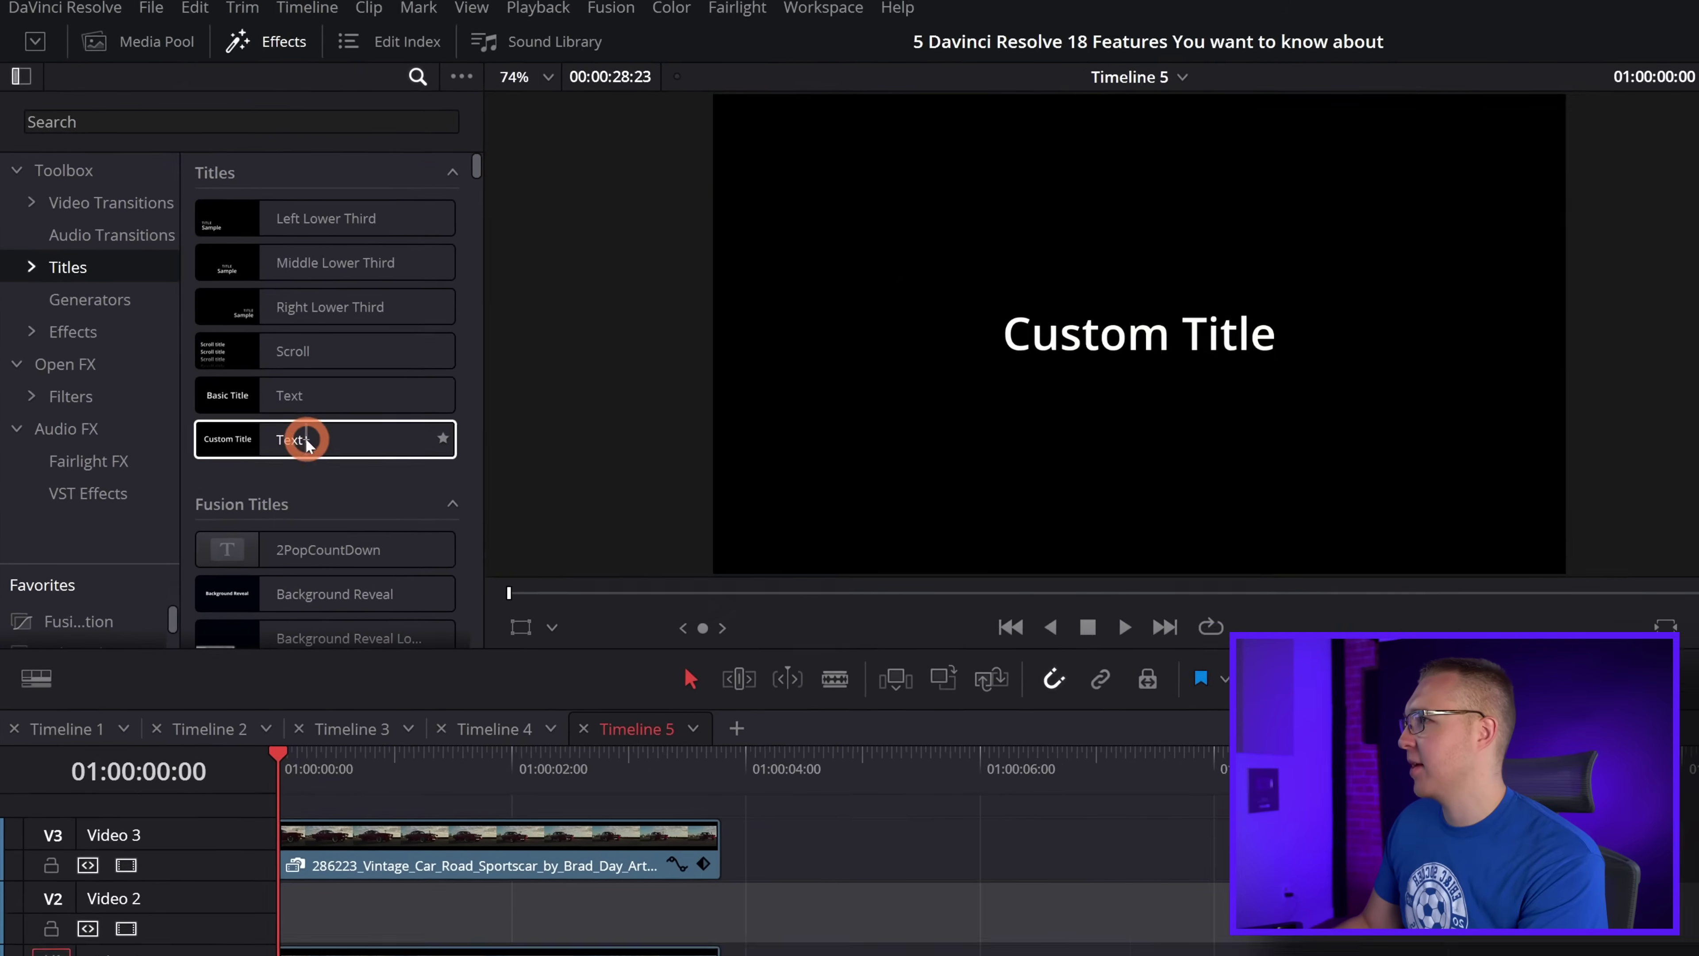
pyautogui.moveTo(301, 465); pyautogui.dragTo(314, 955)
pyautogui.moveTo(212, 717); pyautogui.dragTo(212, 710)
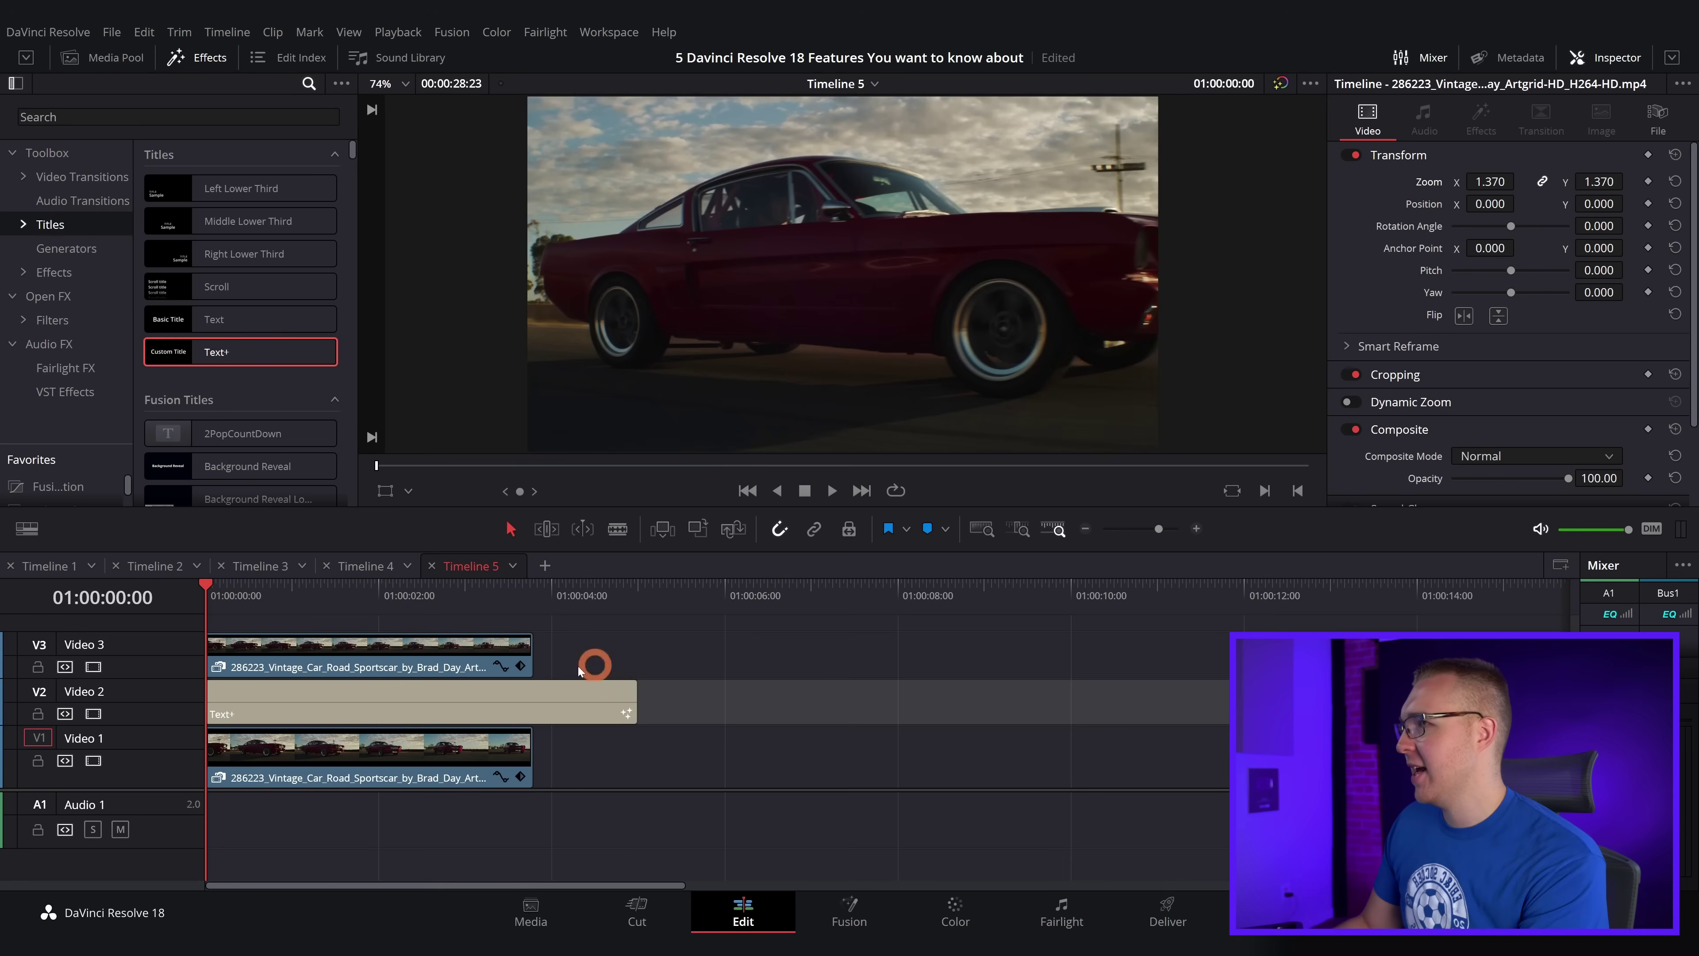
pyautogui.moveTo(335, 601); pyautogui.dragTo(490, 619)
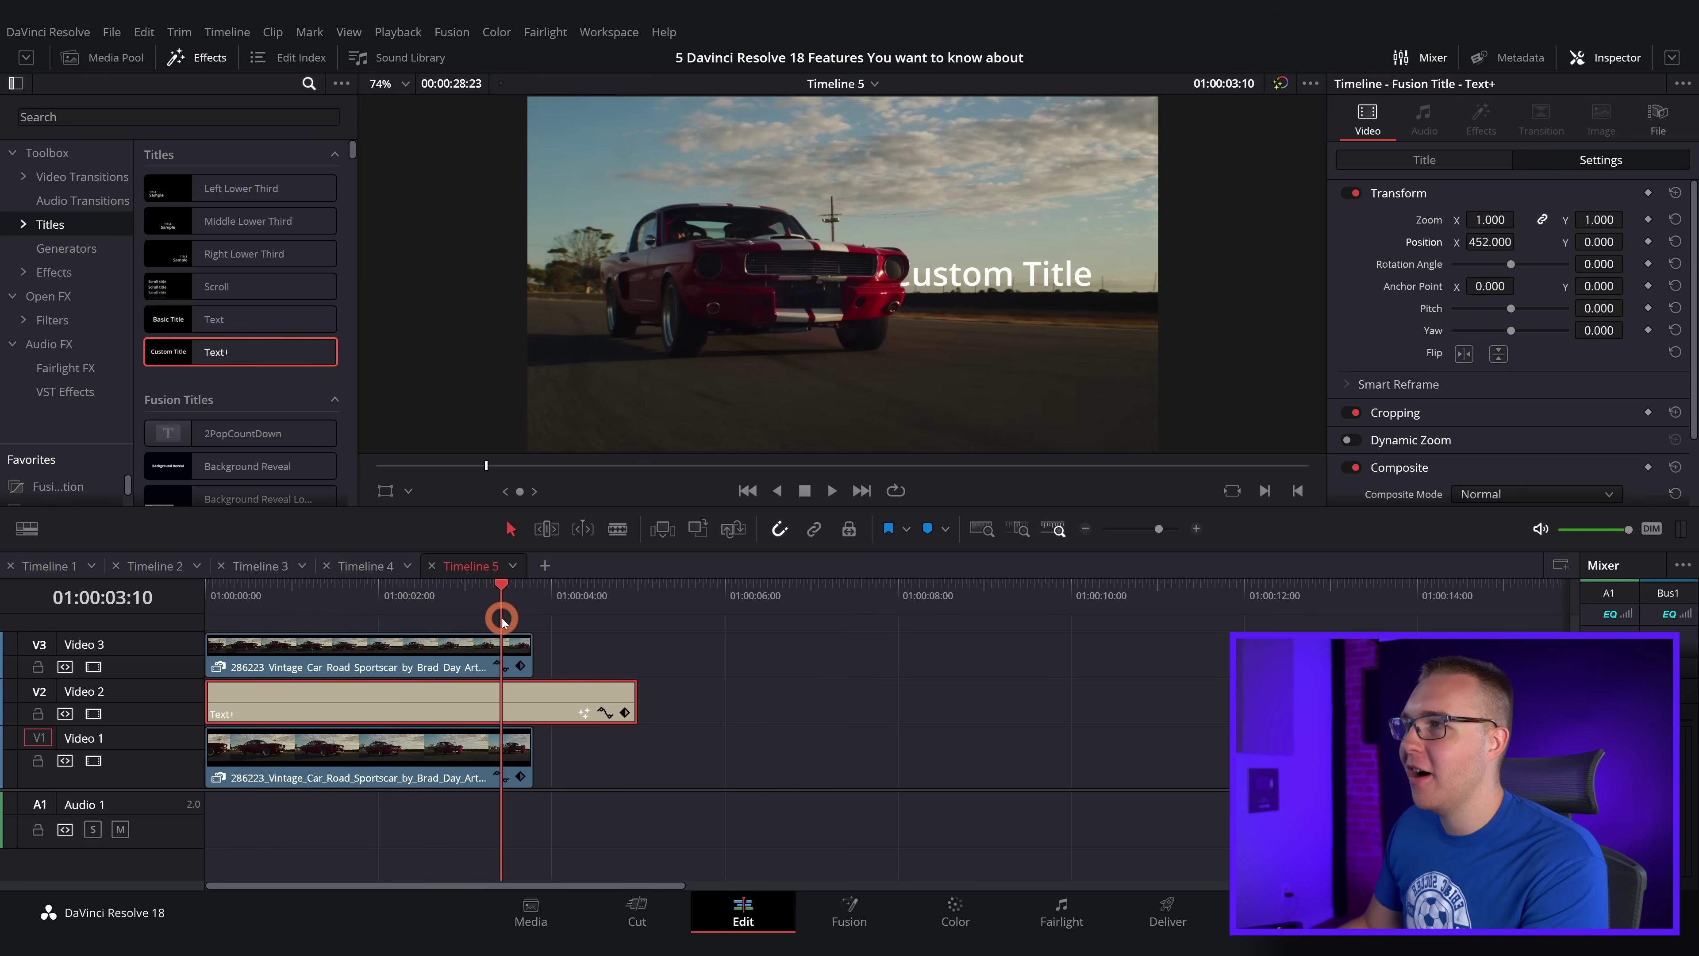